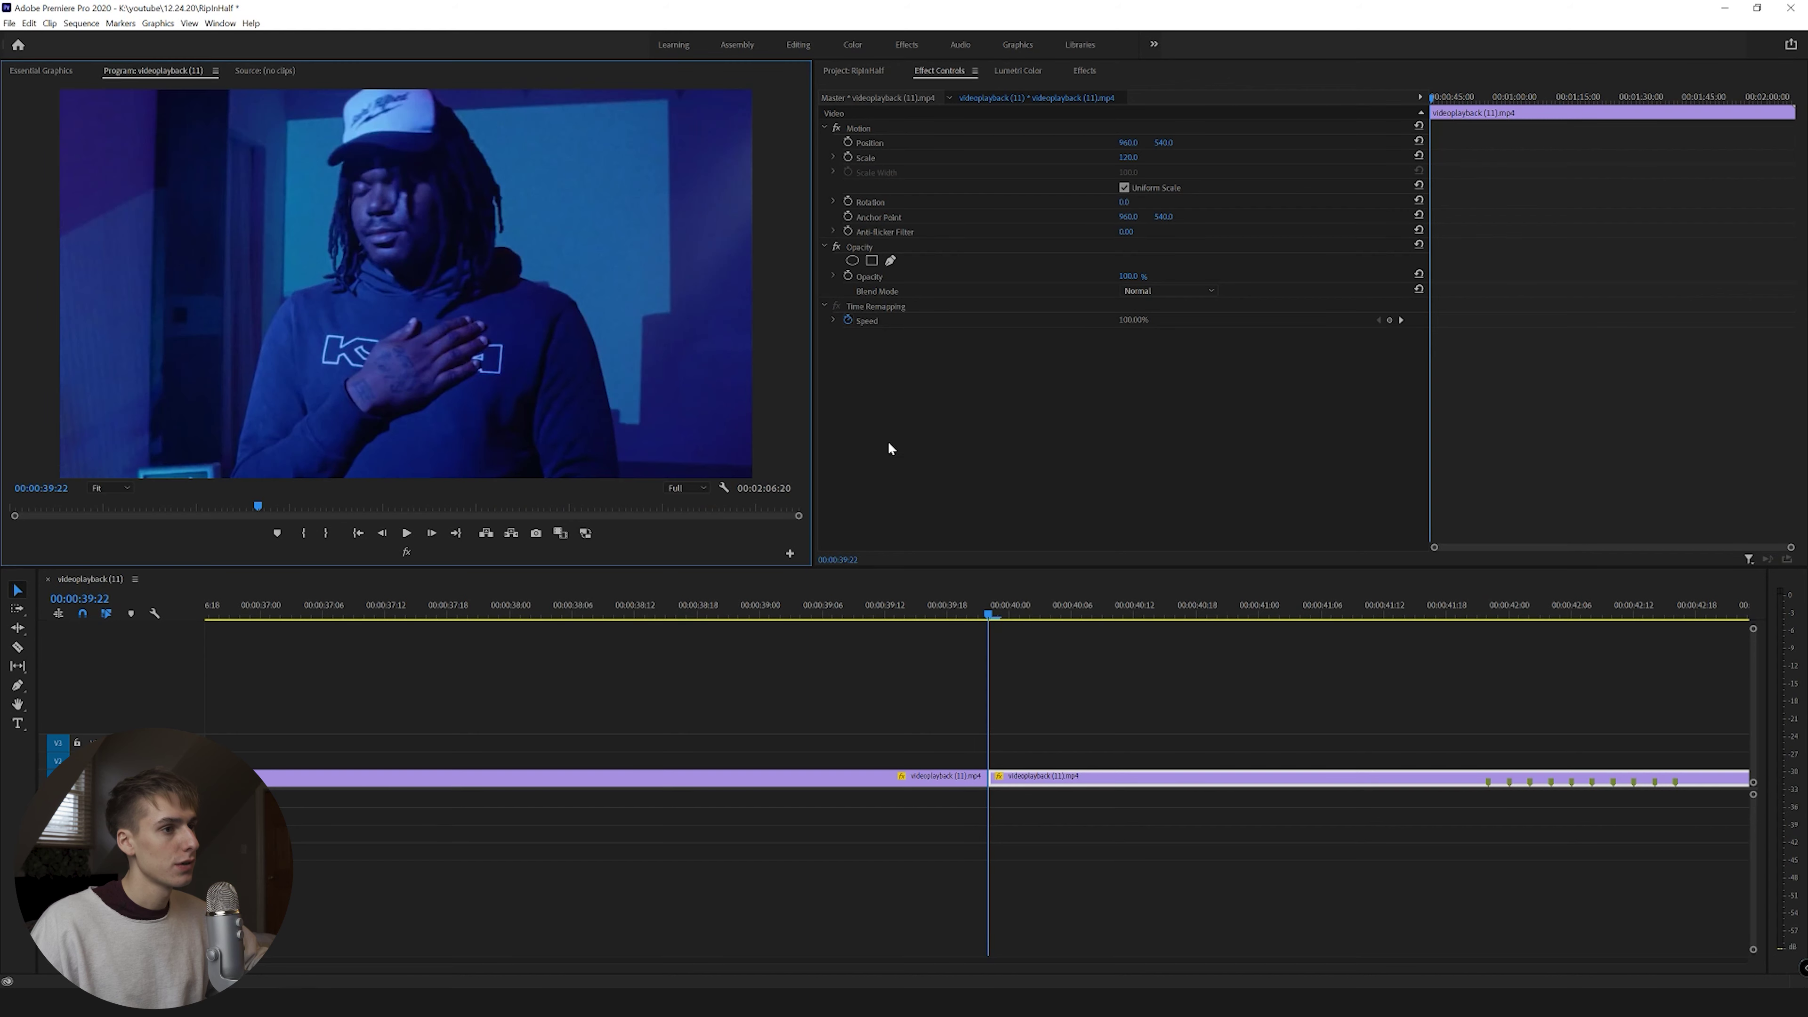
Step: Export the first frame after the cut, at 00:00:39:22, as a JPEG still
{"action": "left_click", "coordinate": [966, 604]}
{"action": "left_click_drag", "start_coordinate": [966, 605], "coordinate": [989, 609]}
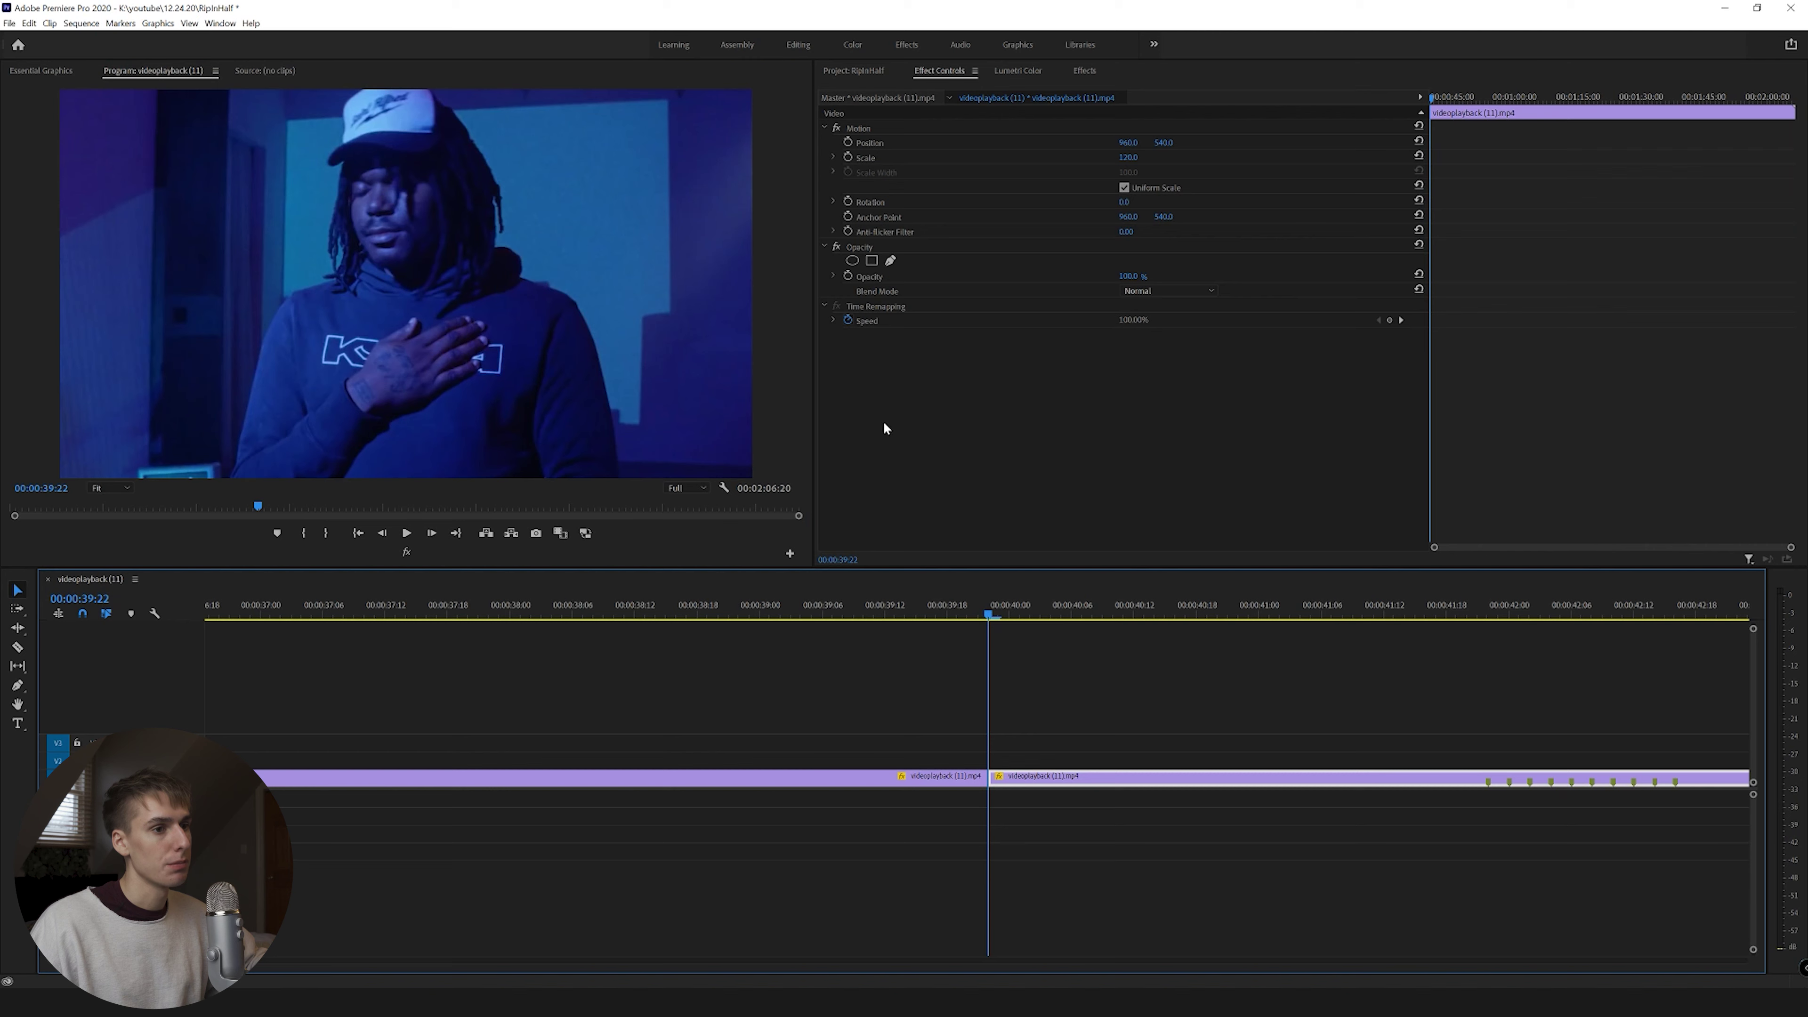
{"action": "left_click", "coordinate": [536, 534]}
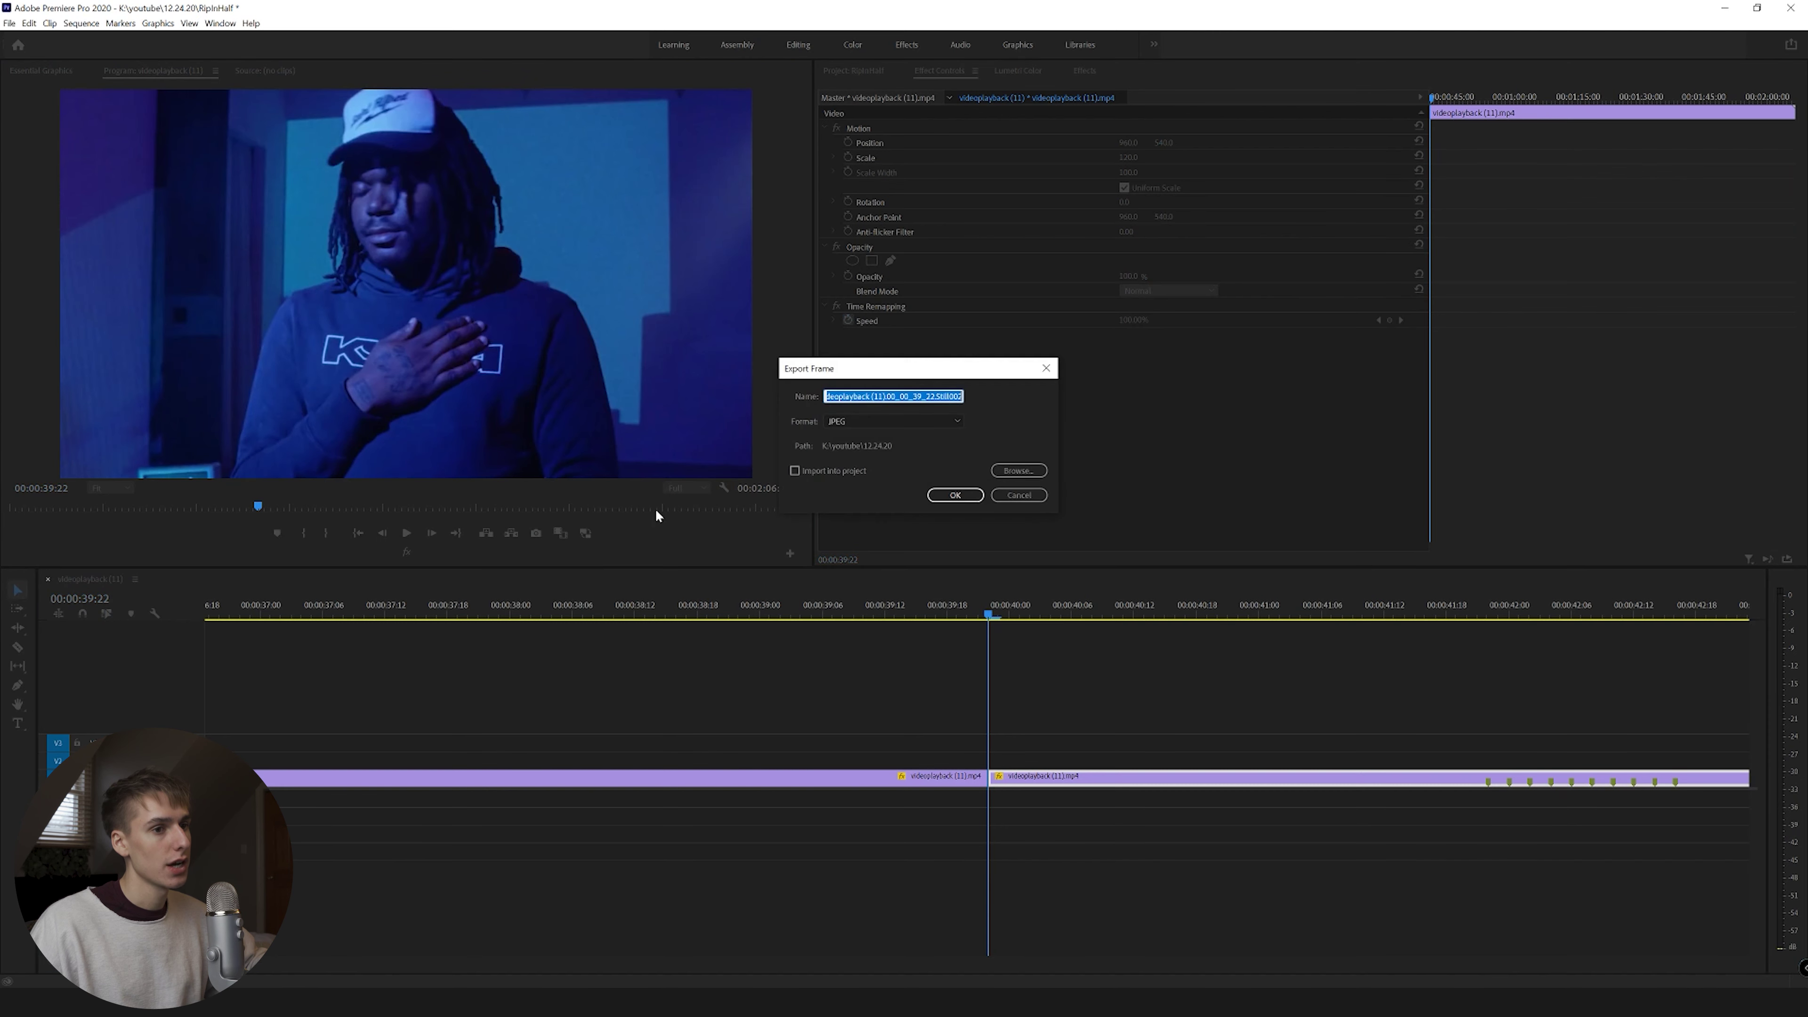
{"action": "left_click", "coordinate": [956, 494]}
Step: Compare the frames on either side of the cut, at 00:00:39:21 and 00:00:39:22
{"action": "left_click_drag", "start_coordinate": [991, 611], "coordinate": [979, 614]}
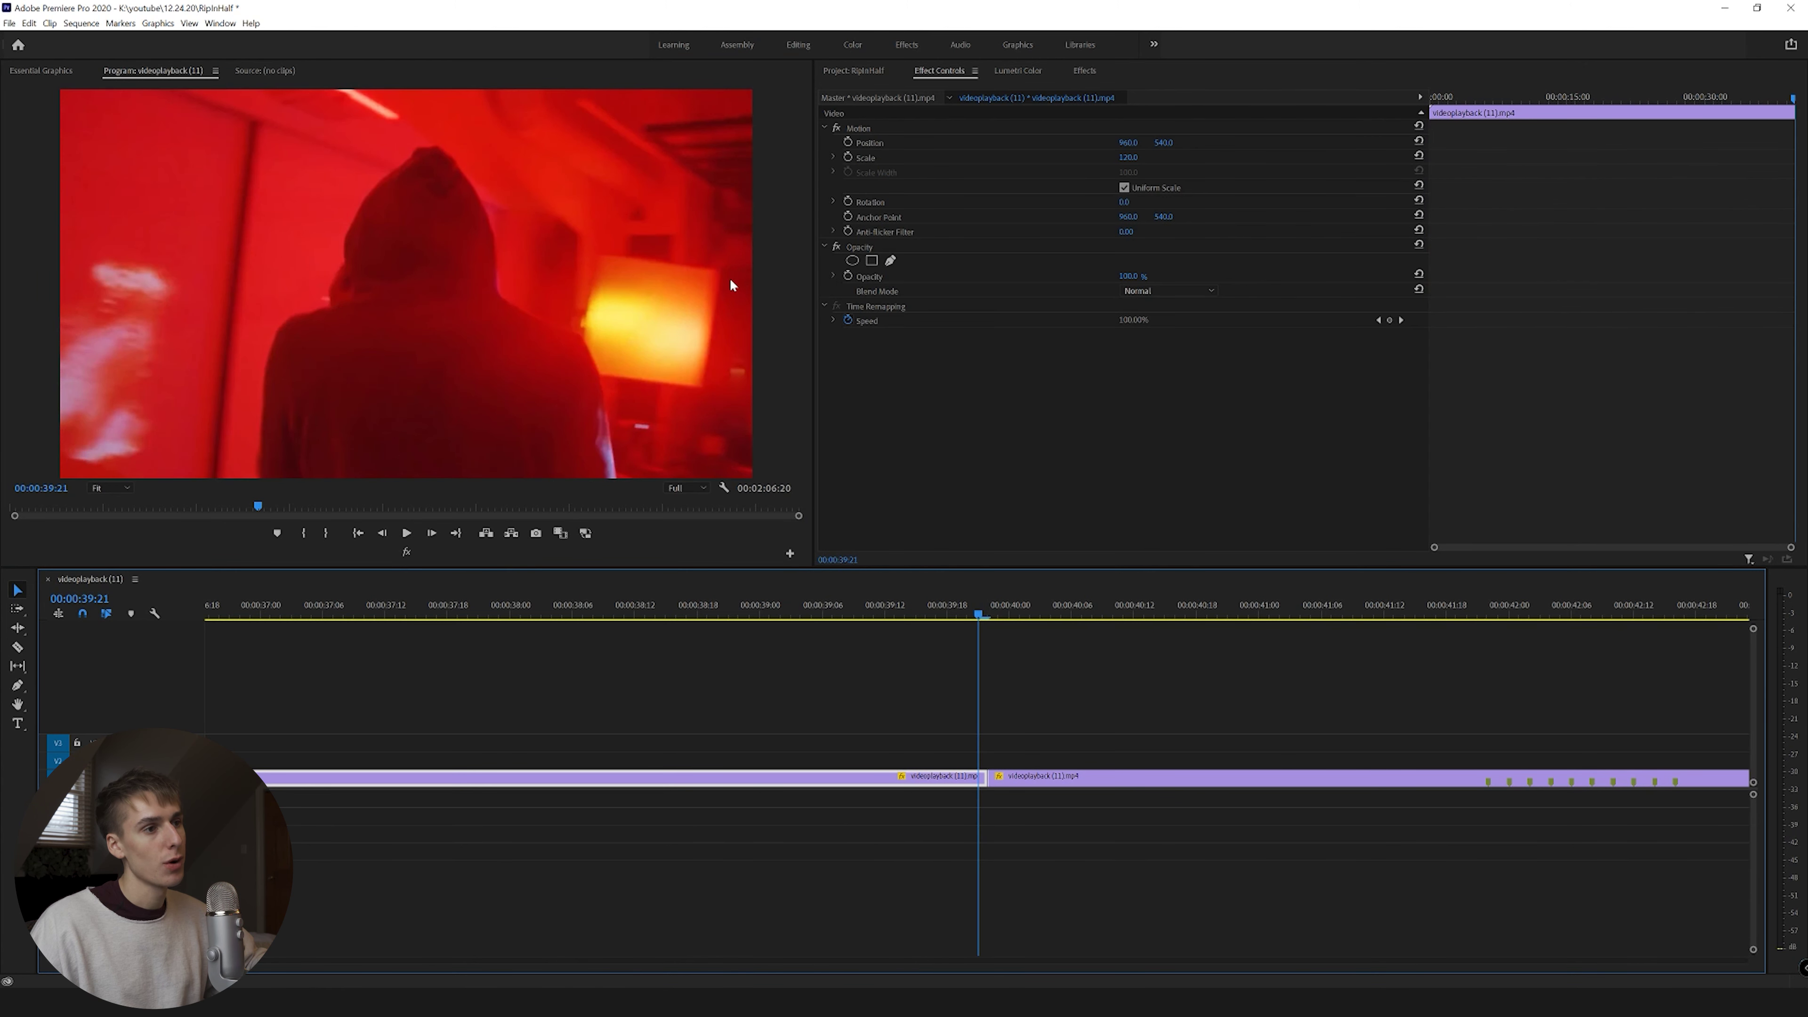
{"action": "left_click_drag", "start_coordinate": [980, 614], "coordinate": [988, 611]}
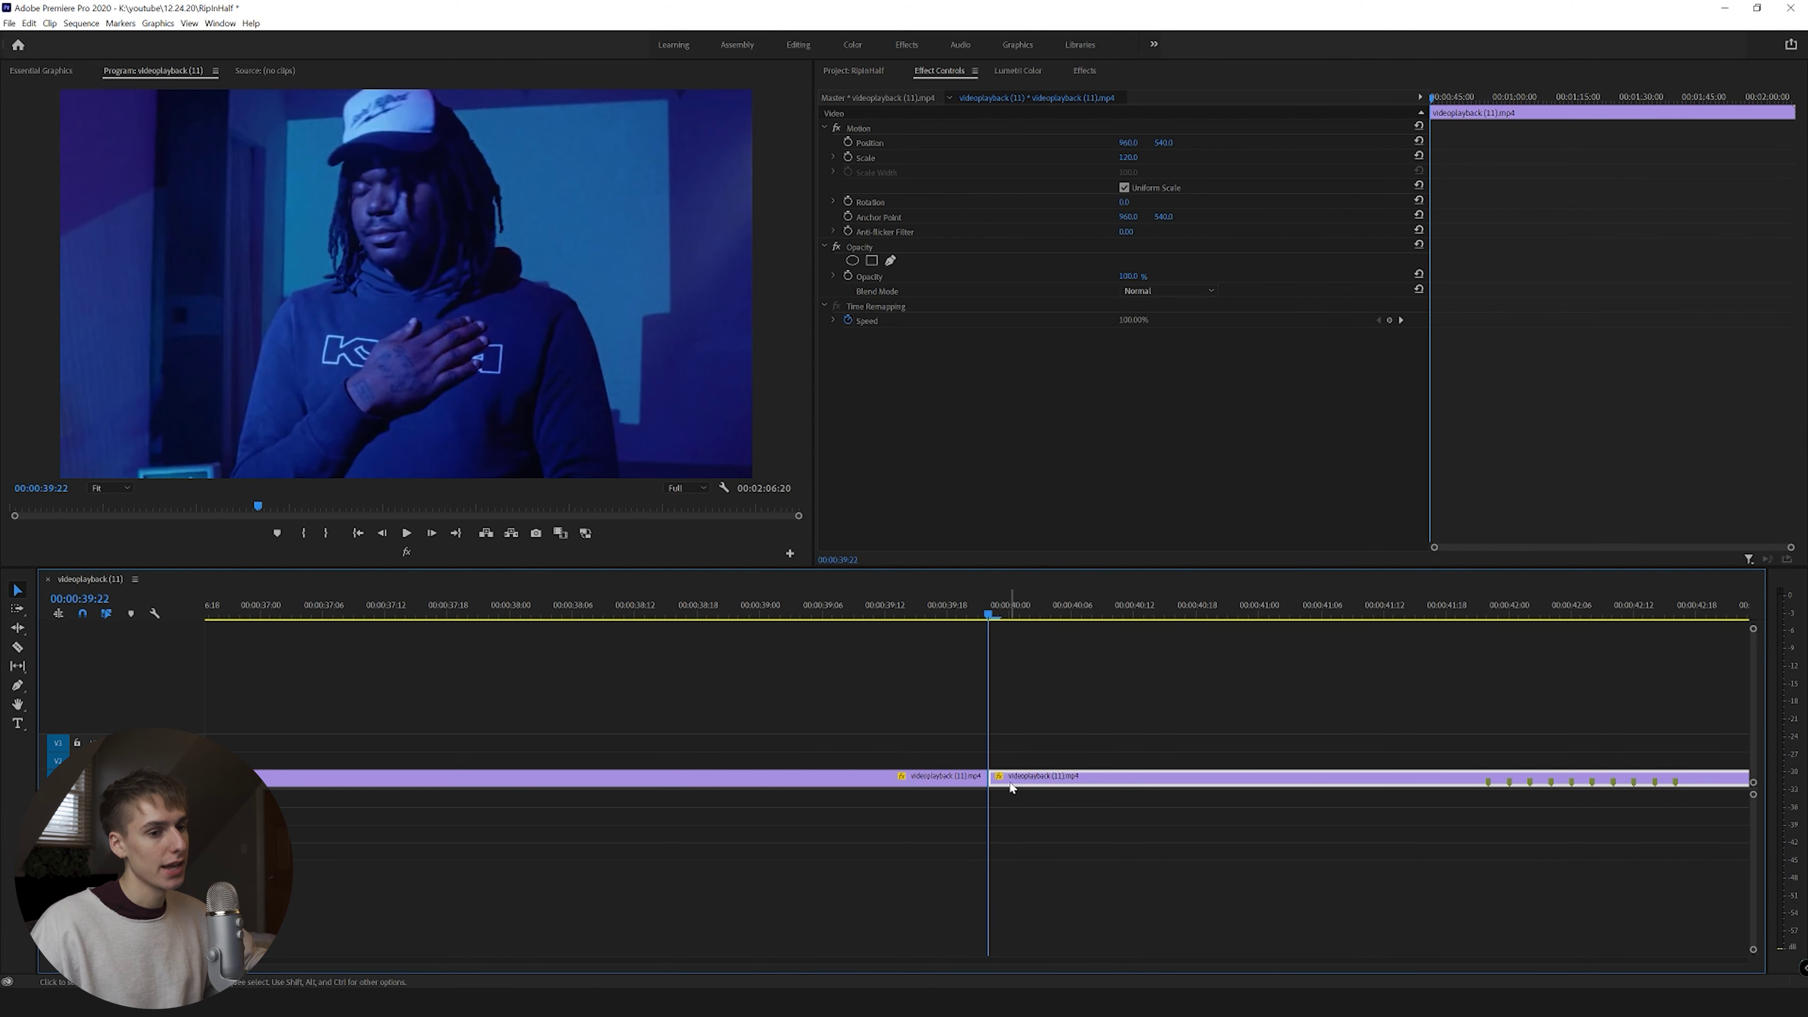
{"action": "left_click_drag", "start_coordinate": [992, 617], "coordinate": [979, 614]}
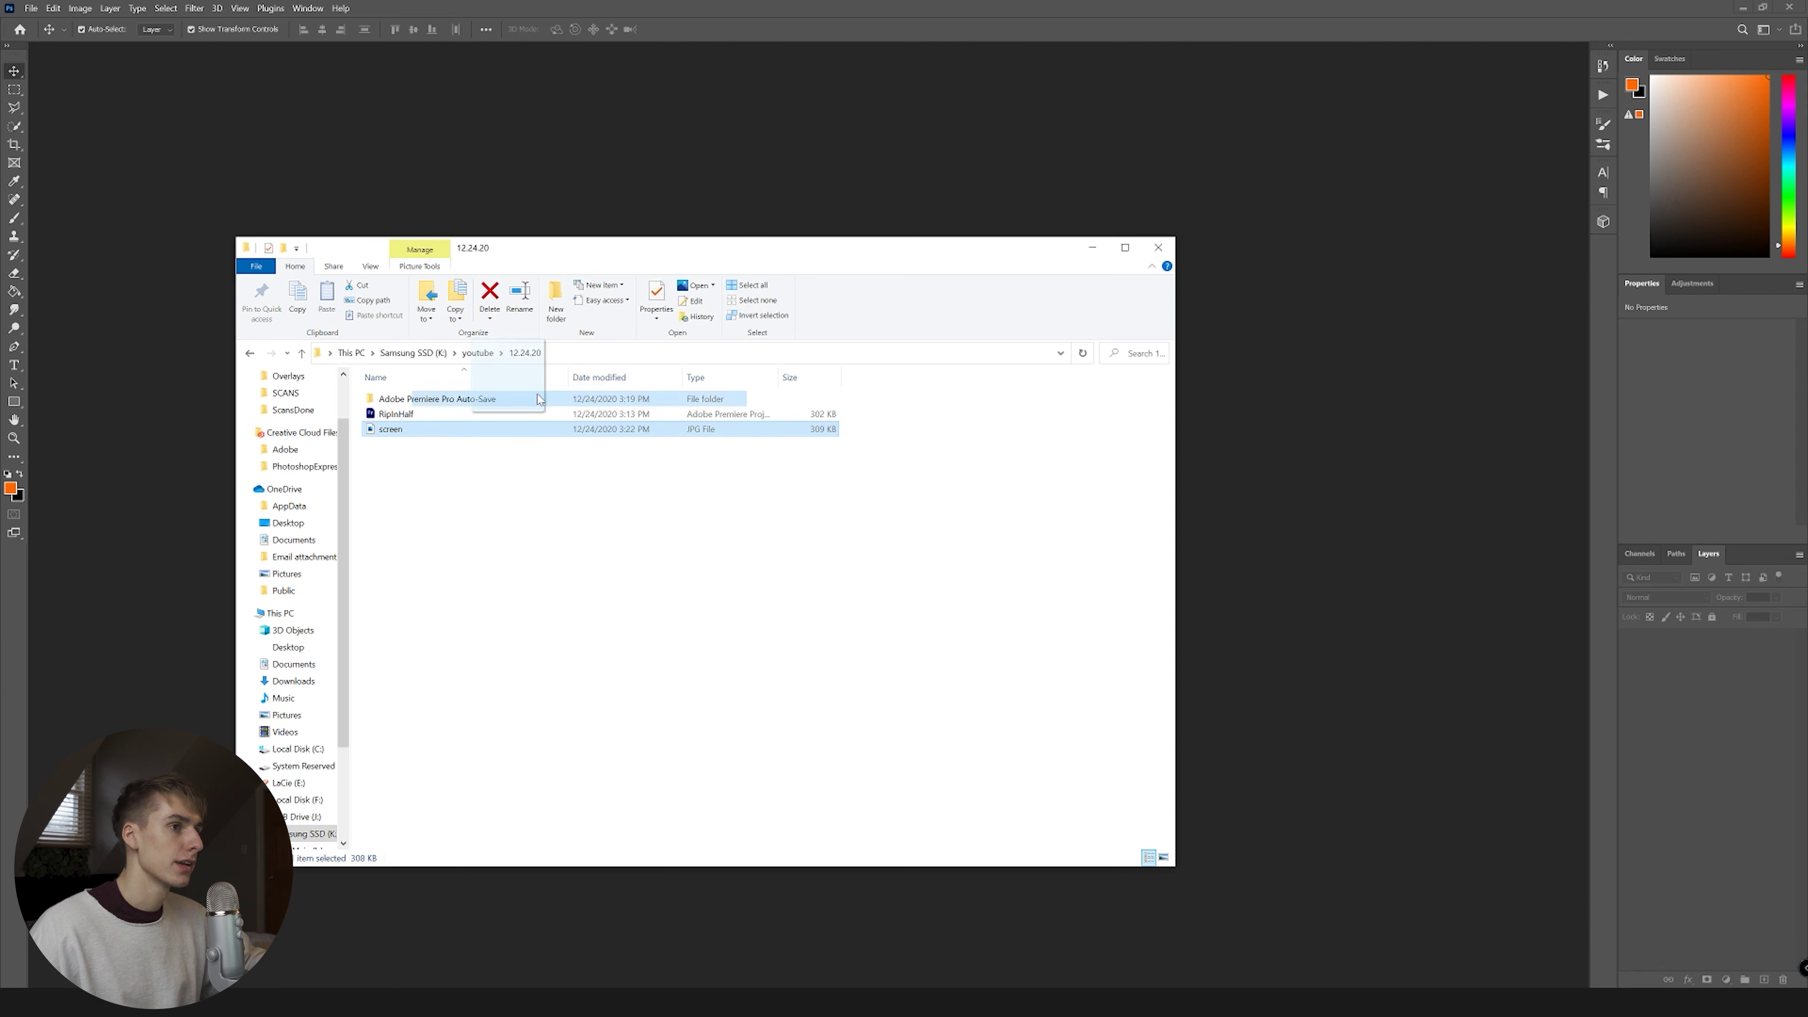
Step: Open screen.jpg in Photoshop and place BlackSheet15 onto it from MY PACK's Paper Rips and Folds folder
{"action": "left_click_drag", "start_coordinate": [390, 429], "coordinate": [858, 165]}
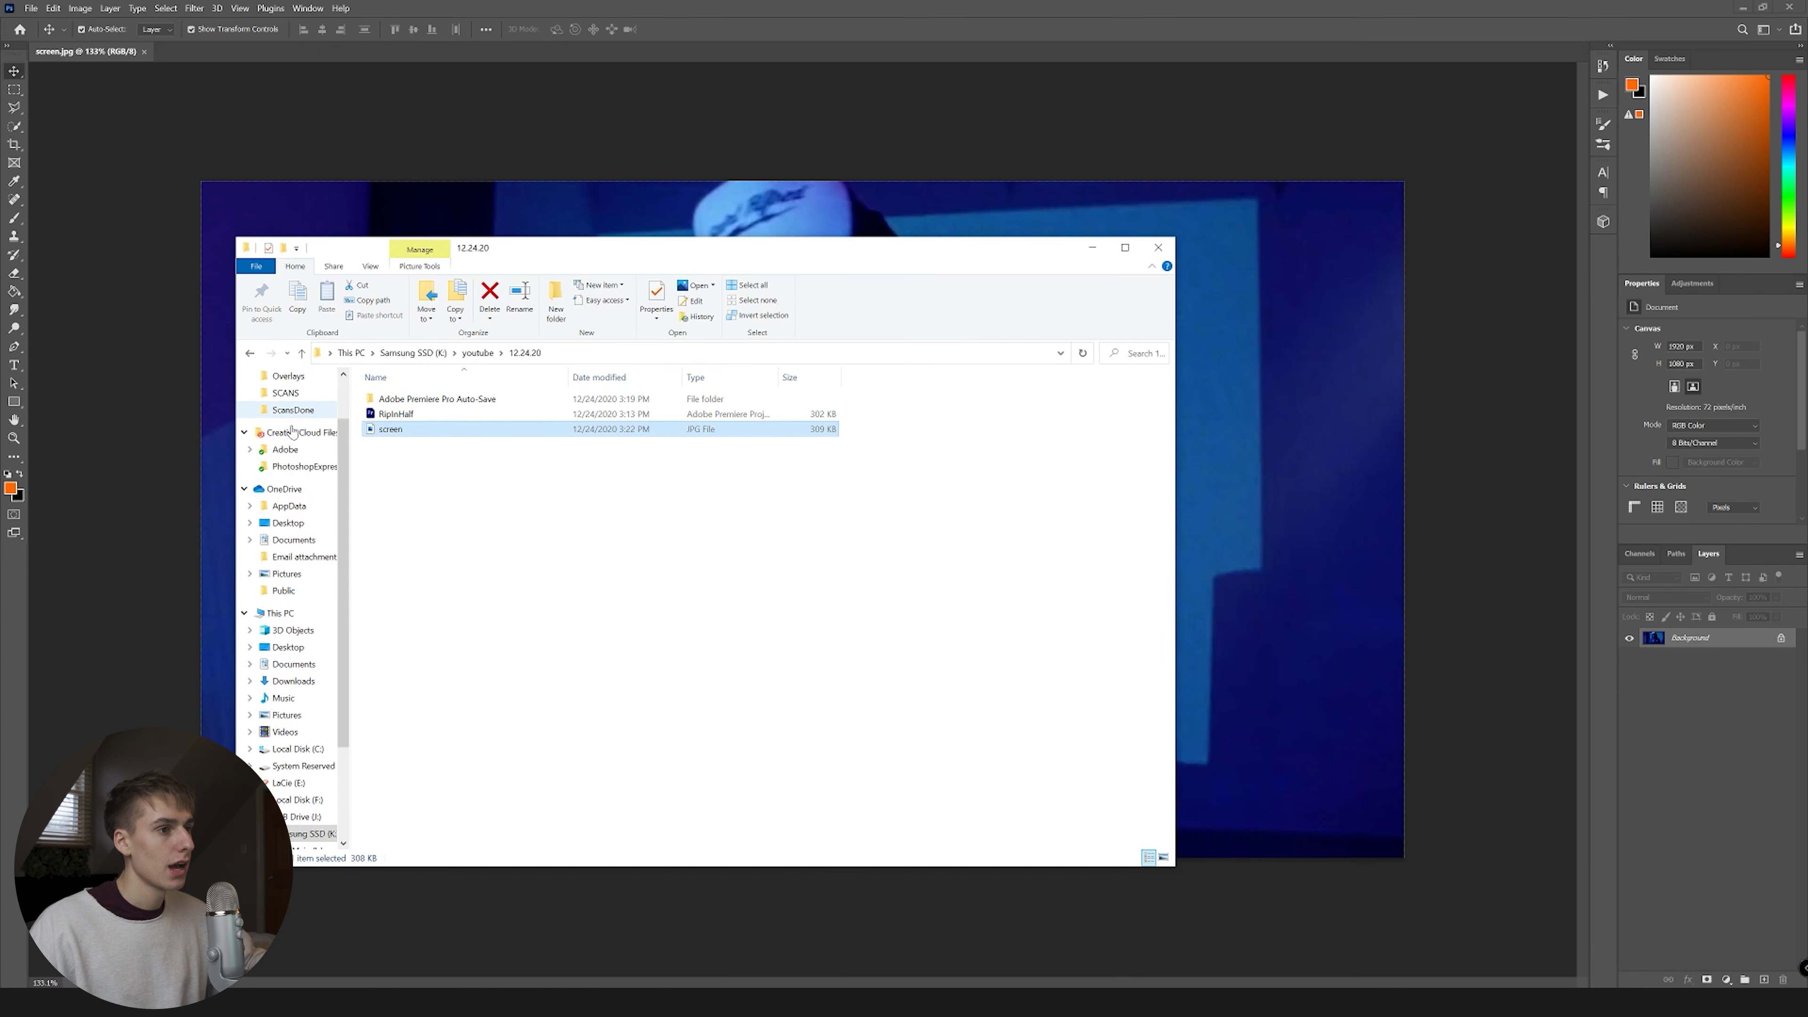
{"action": "scroll", "coordinate": [292, 430], "scroll_direction": "up", "scroll_amount": 2}
{"action": "left_click", "coordinate": [290, 404]}
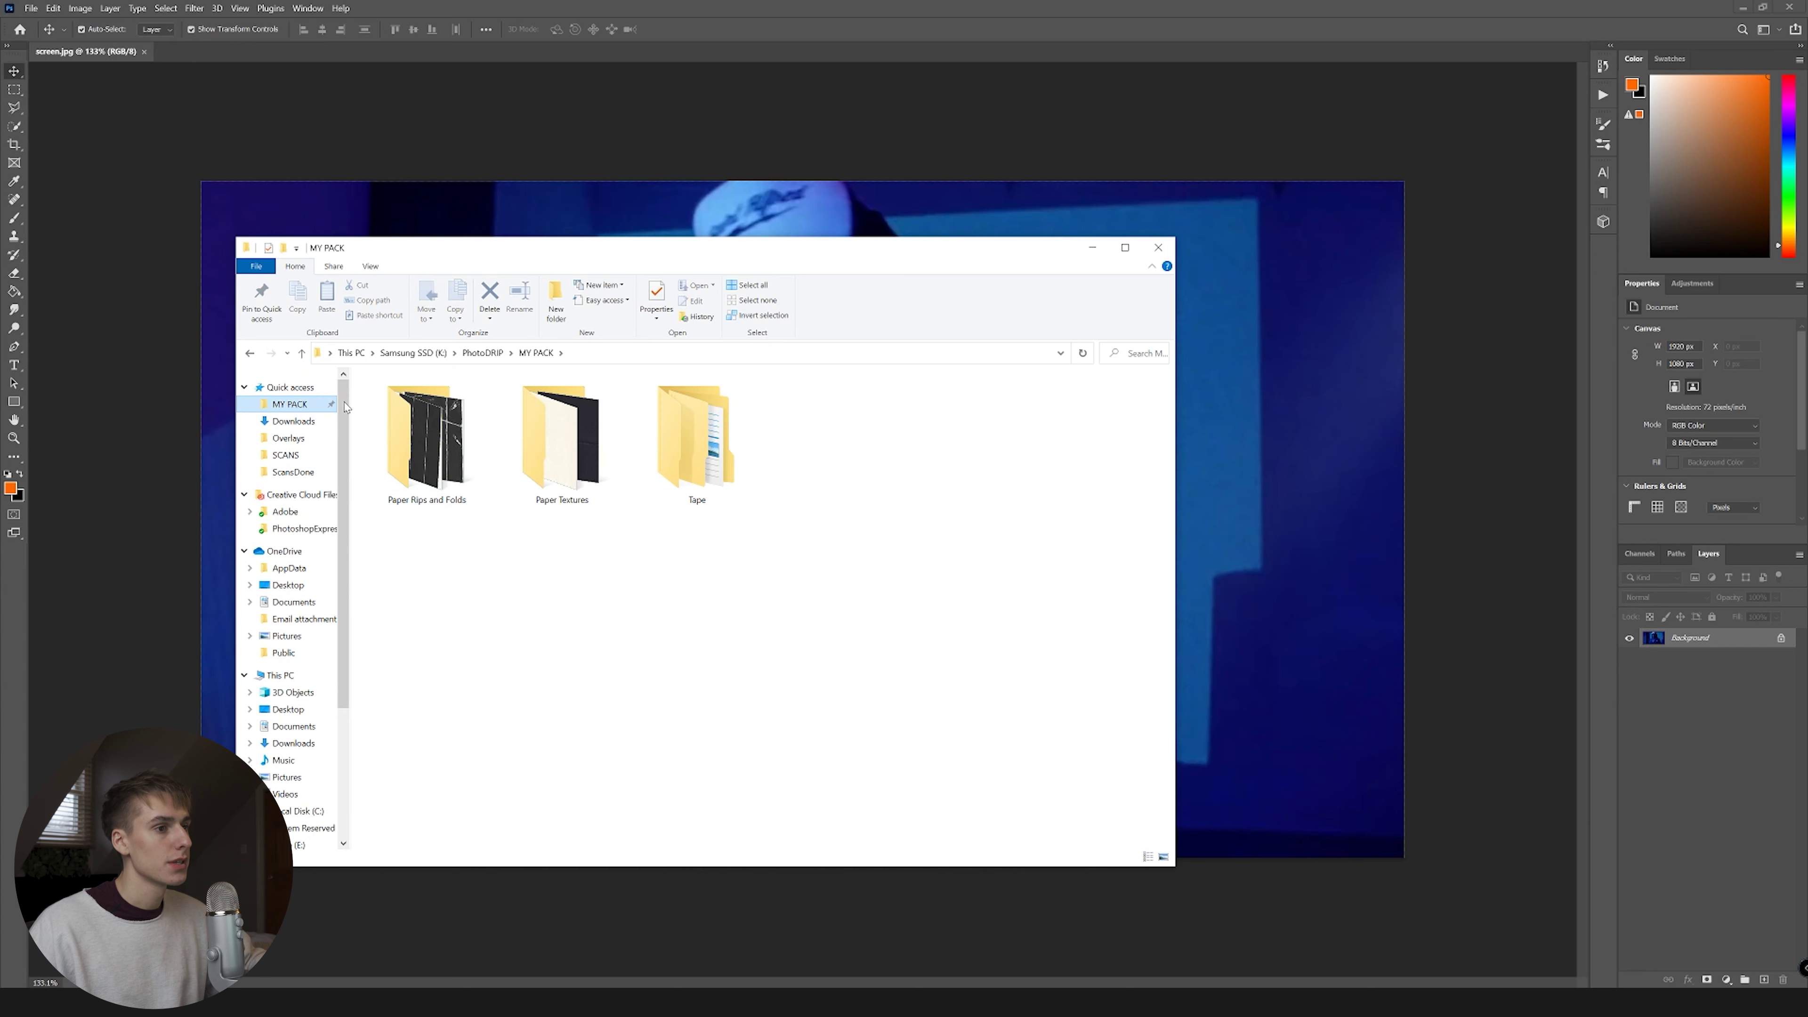
{"action": "double_click", "coordinate": [435, 443]}
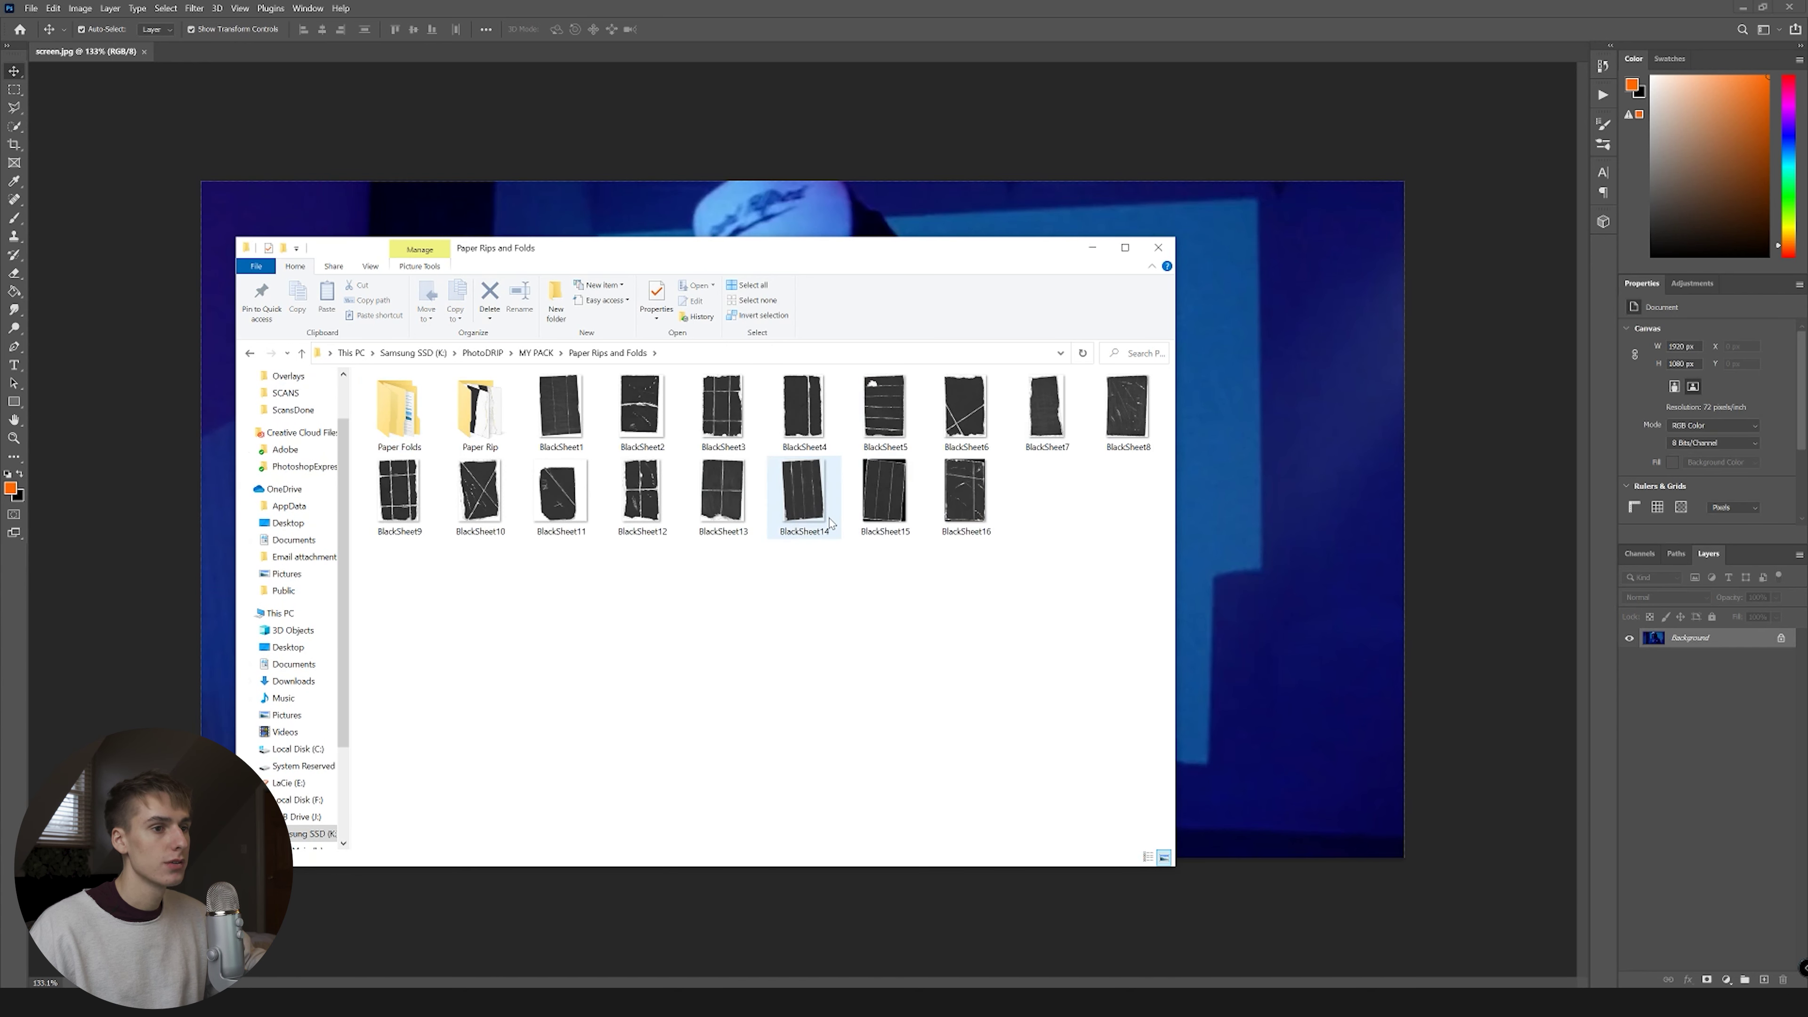
{"action": "left_click_drag", "start_coordinate": [883, 506], "coordinate": [1292, 523]}
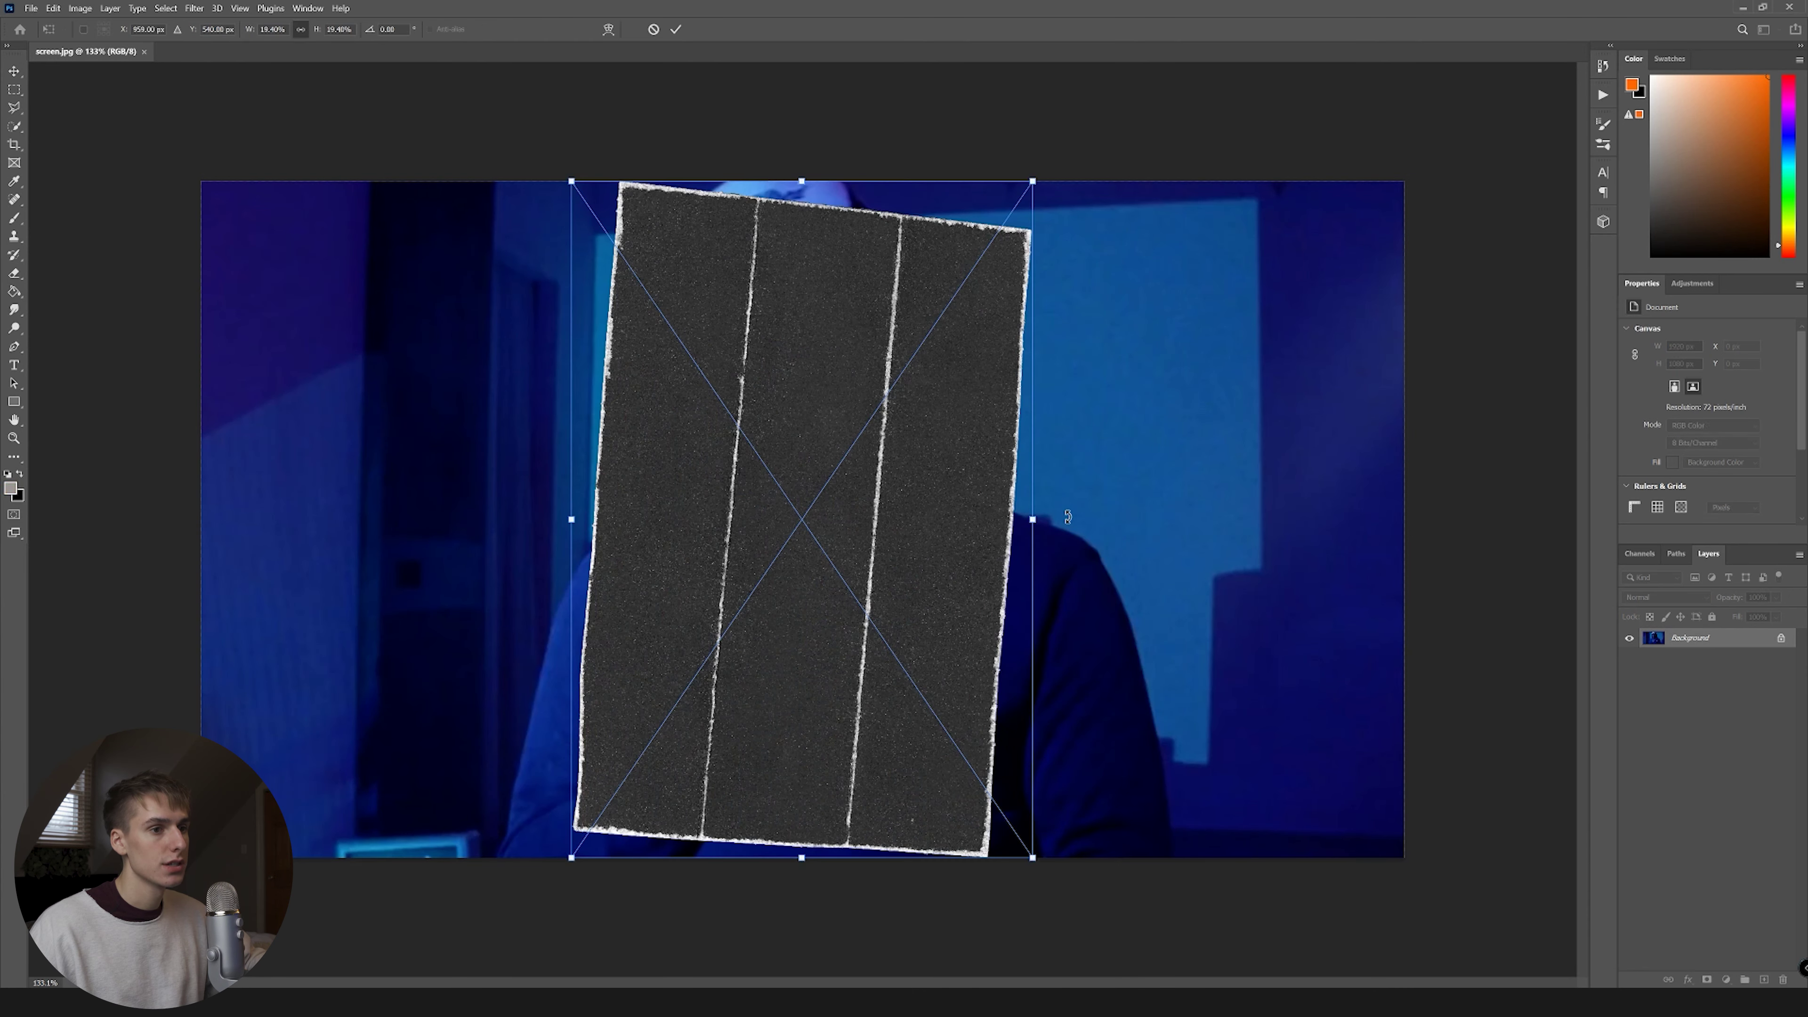
Step: Rotate and enlarge BlackSheet15 until it covers the canvas with one near-horizontal tear line crossing the middle
{"action": "left_click_drag", "start_coordinate": [1043, 176], "coordinate": [1147, 682]}
{"action": "left_click_drag", "start_coordinate": [1410, 739], "coordinate": [1754, 884]}
{"action": "left_click_drag", "start_coordinate": [1359, 694], "coordinate": [915, 473]}
{"action": "scroll", "coordinate": [980, 507], "scroll_direction": "down", "scroll_amount": 4}
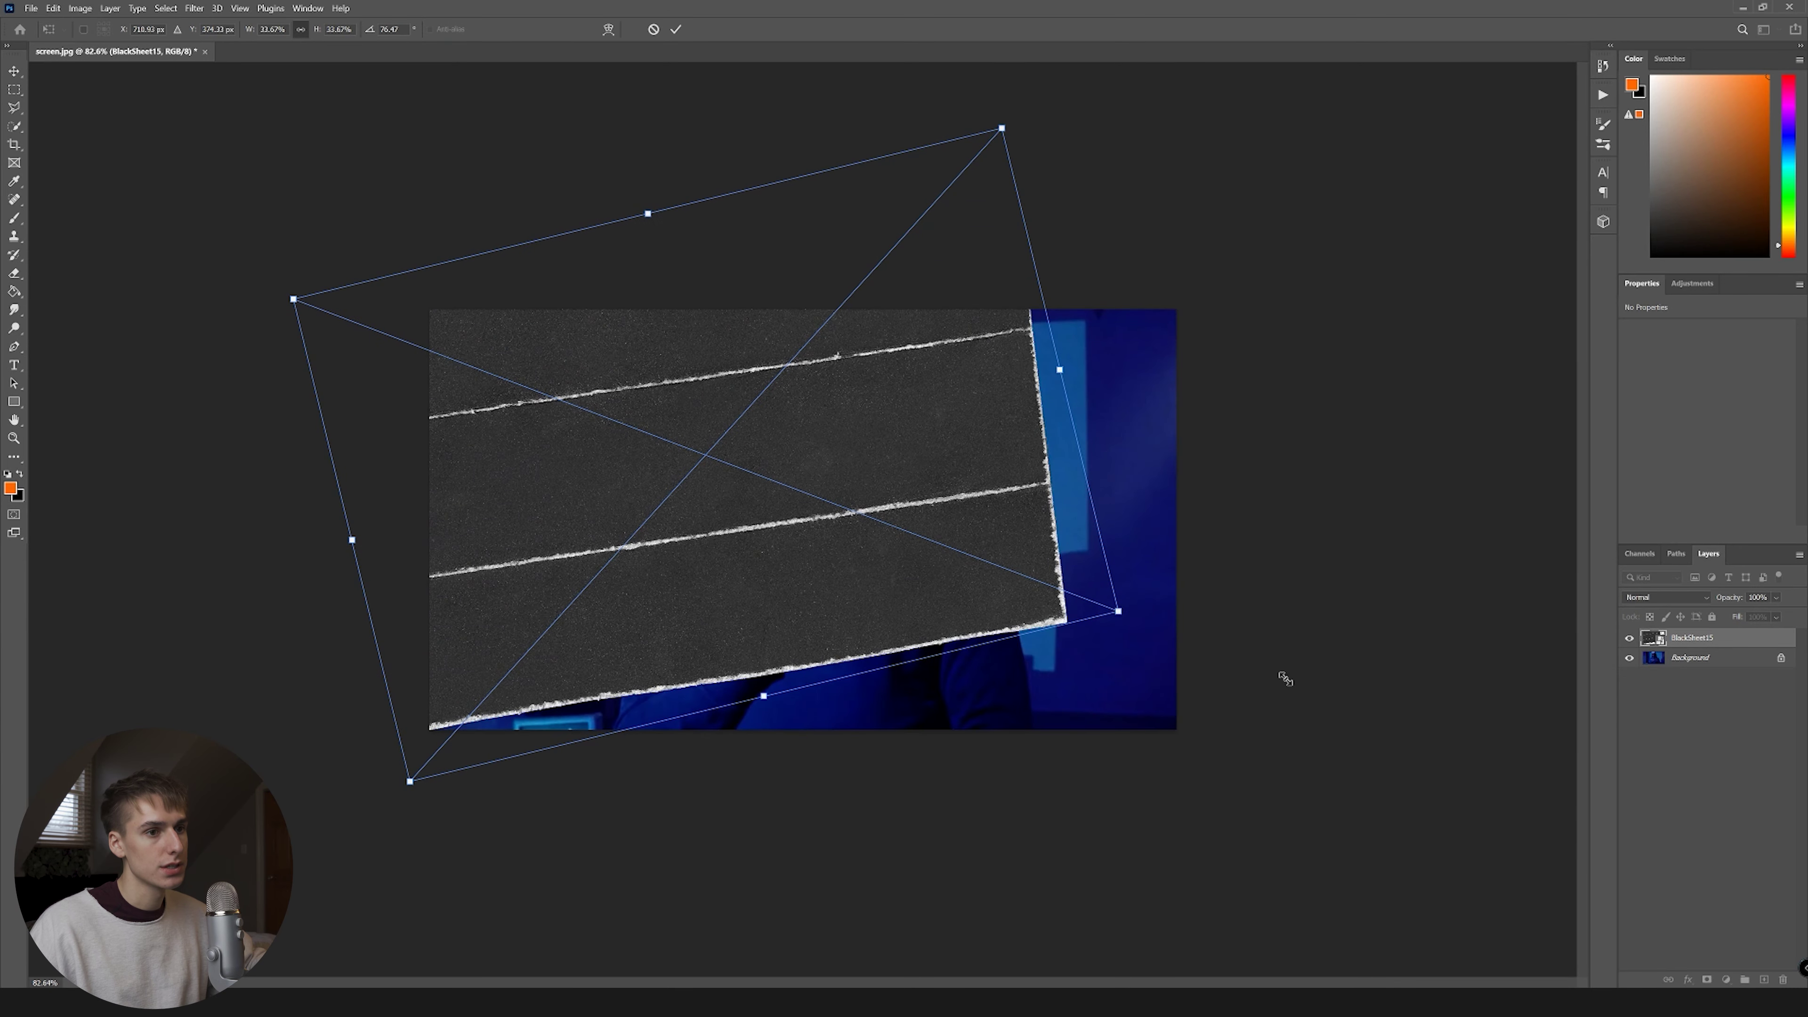
{"action": "left_click_drag", "start_coordinate": [1285, 679], "coordinate": [1582, 852]}
{"action": "left_click_drag", "start_coordinate": [1230, 658], "coordinate": [1164, 743]}
{"action": "left_click_drag", "start_coordinate": [1498, 494], "coordinate": [1532, 616]}
{"action": "left_click_drag", "start_coordinate": [1197, 550], "coordinate": [1143, 581]}
{"action": "key", "text": "Return"}
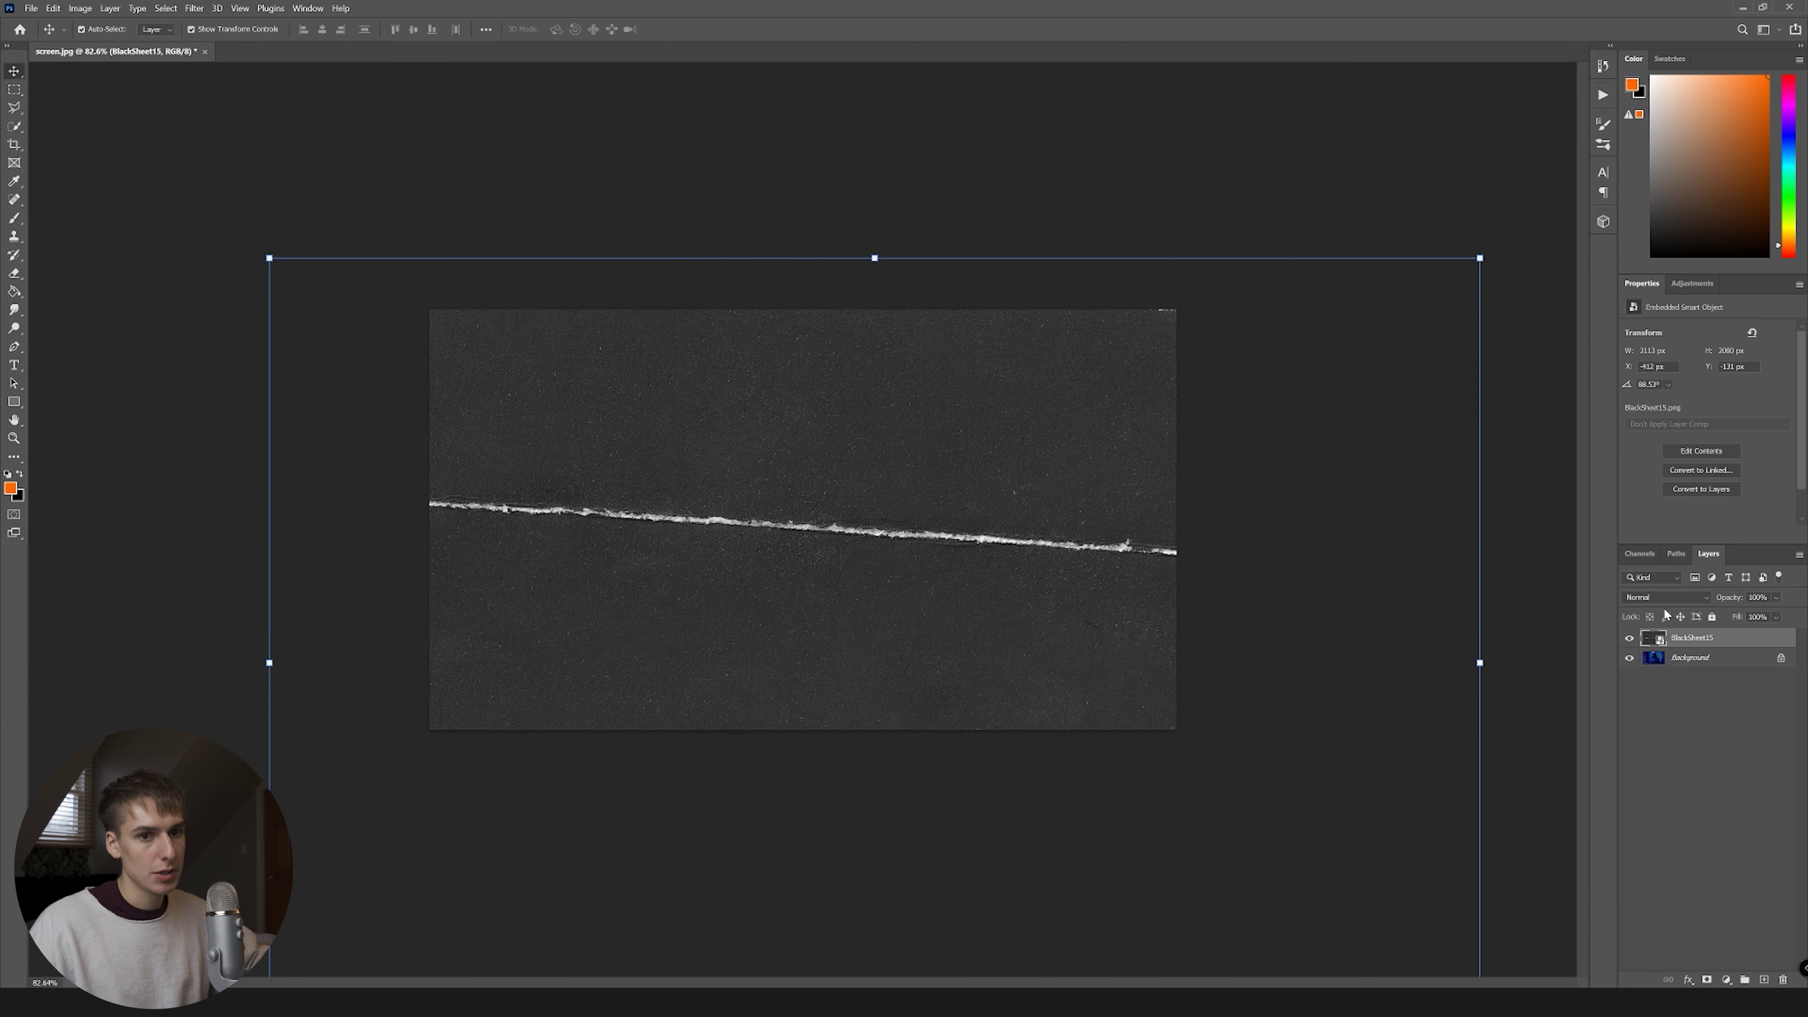
Step: Set BlackSheet15's blend mode to Screen and nudge and slightly rotate it so the tear crosses the man's upper chest
{"action": "left_click", "coordinate": [1666, 598]}
{"action": "left_click", "coordinate": [1658, 725]}
{"action": "left_click_drag", "start_coordinate": [845, 530], "coordinate": [848, 542]}
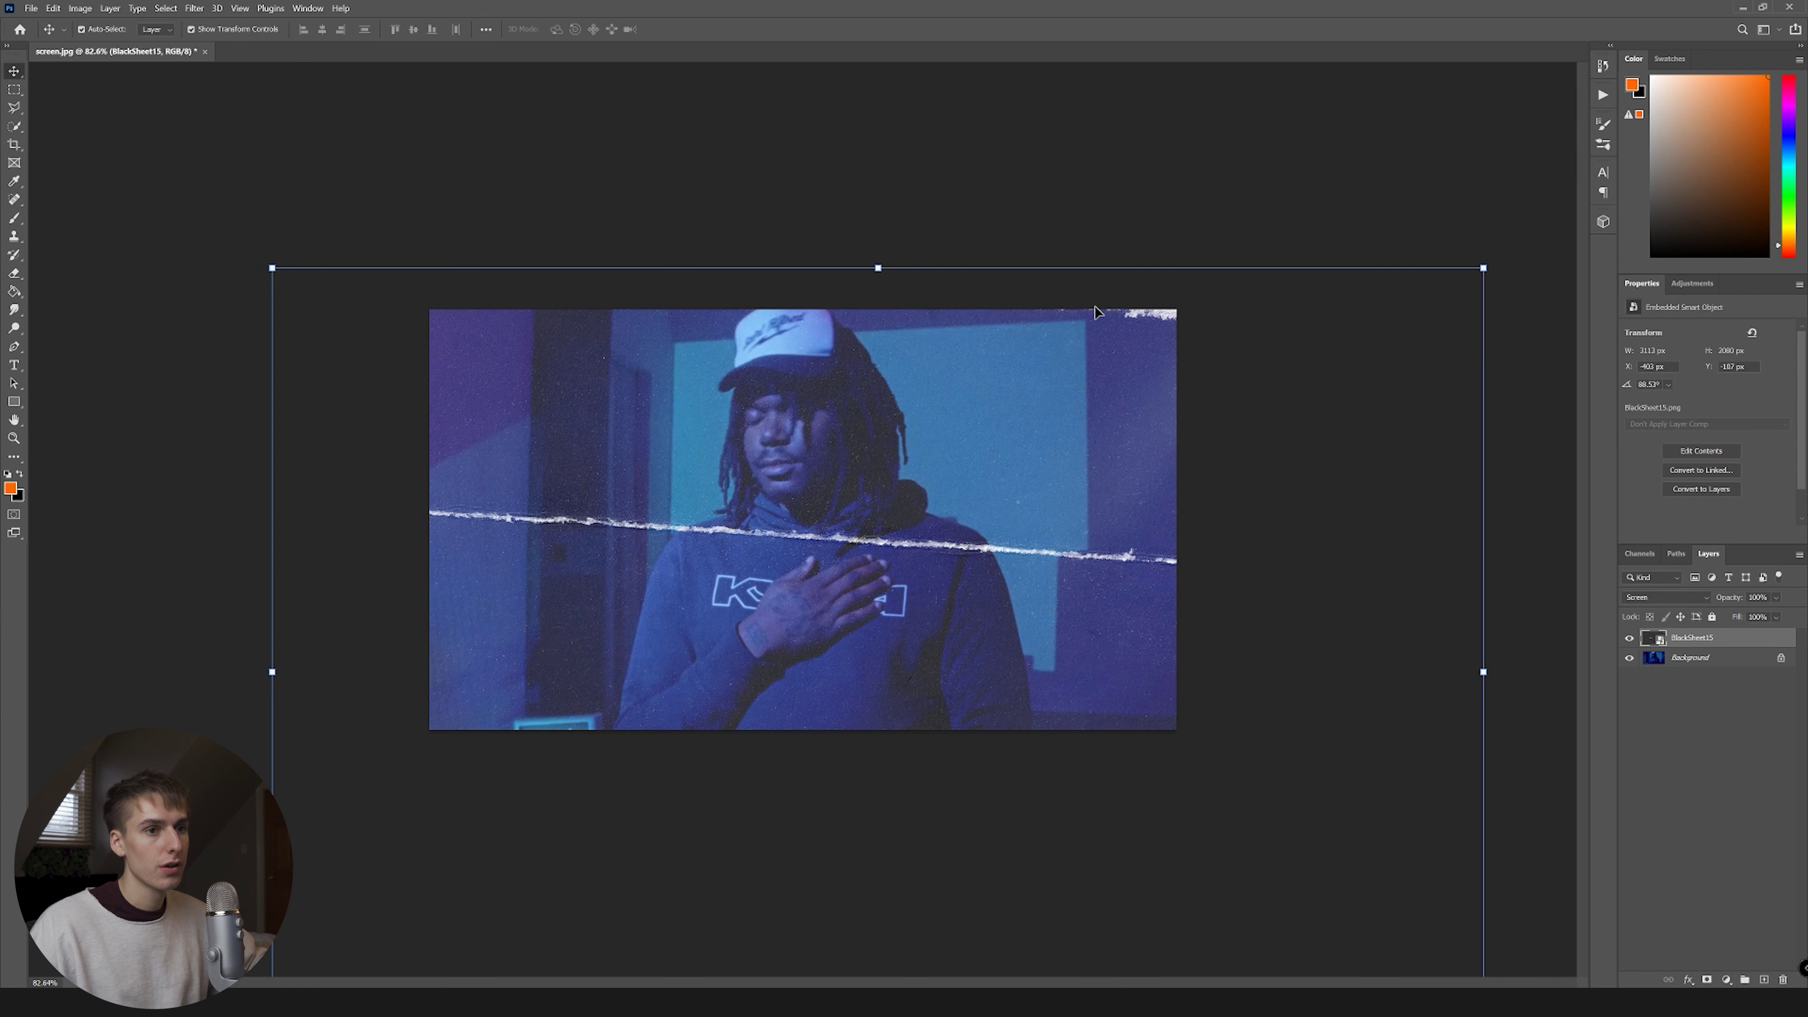
{"action": "left_click_drag", "start_coordinate": [1489, 694], "coordinate": [1051, 567]}
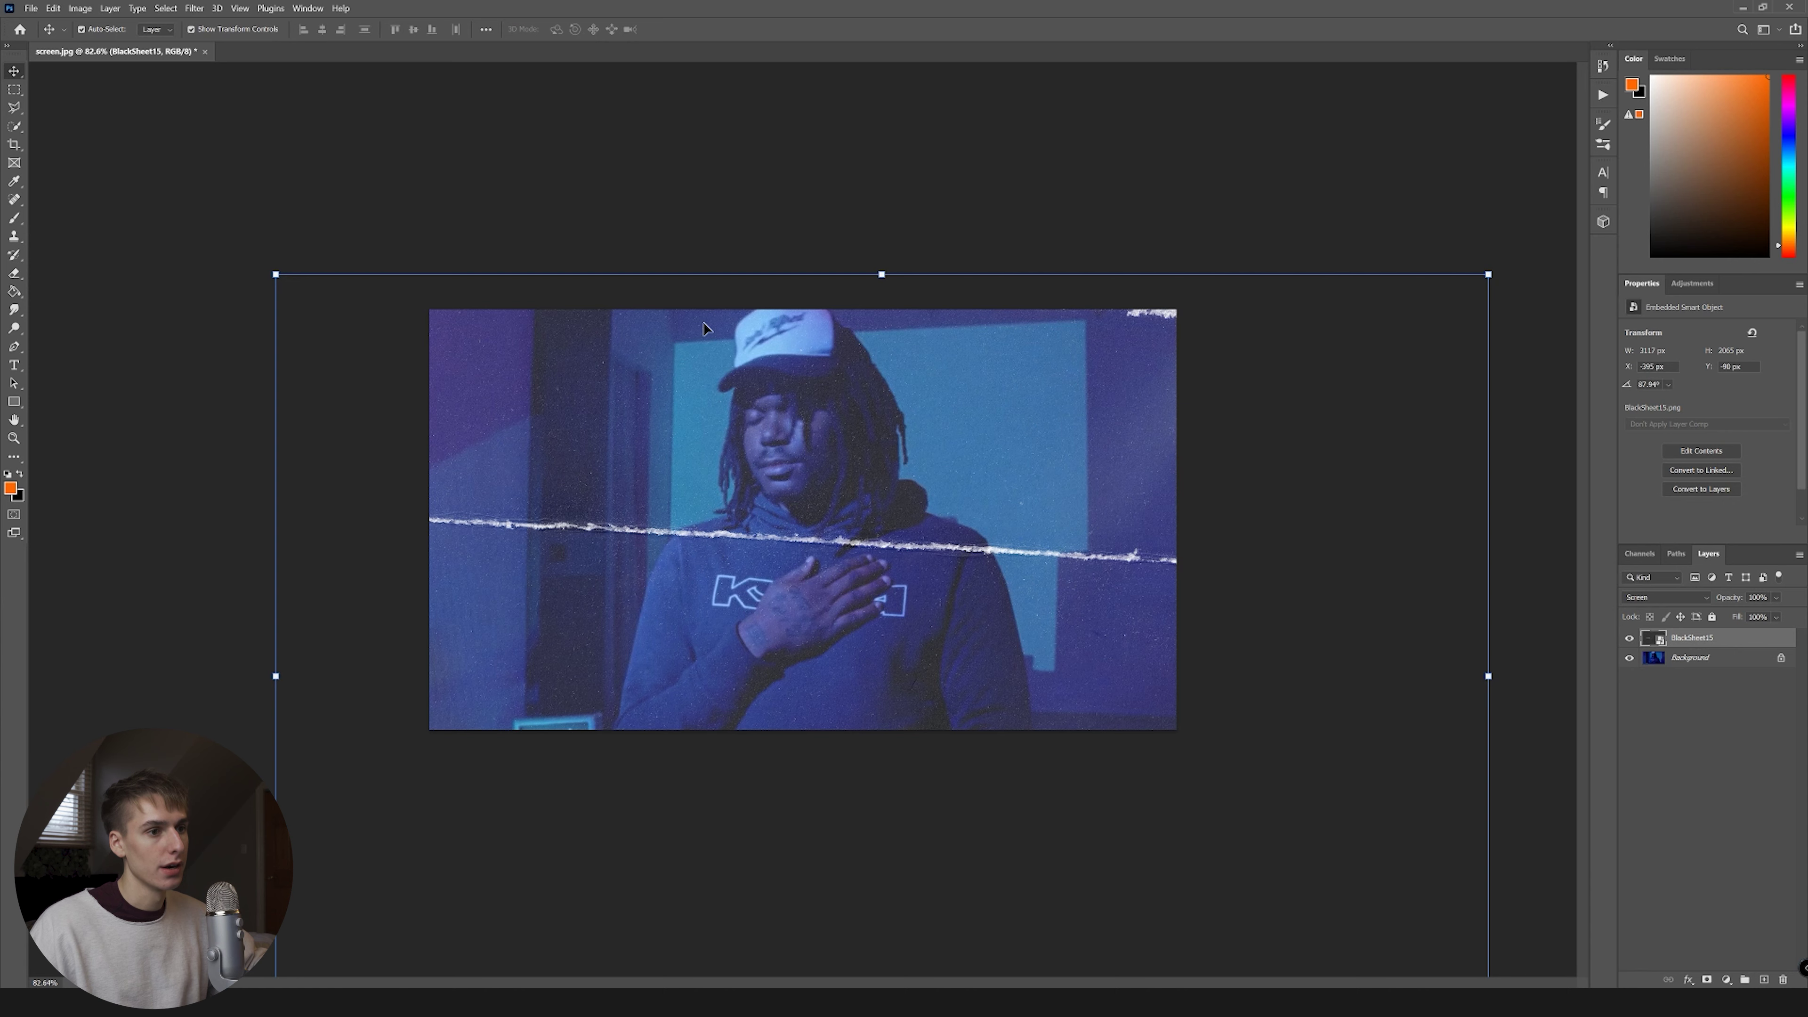
Step: Unlock the Background layer and make it the active layer
{"action": "left_click", "coordinate": [1781, 657]}
{"action": "left_click", "coordinate": [1751, 639], "text": "shift"}
{"action": "right_click", "coordinate": [1754, 639]}
{"action": "left_click", "coordinate": [1700, 726]}
{"action": "left_click", "coordinate": [1707, 656]}
Step: Add noise to the photo layer with a 10.12% amount, Uniform distribution and Monochromatic off
{"action": "left_click", "coordinate": [193, 8]}
{"action": "mouse_move", "coordinate": [270, 197]}
{"action": "left_click", "coordinate": [406, 212]}
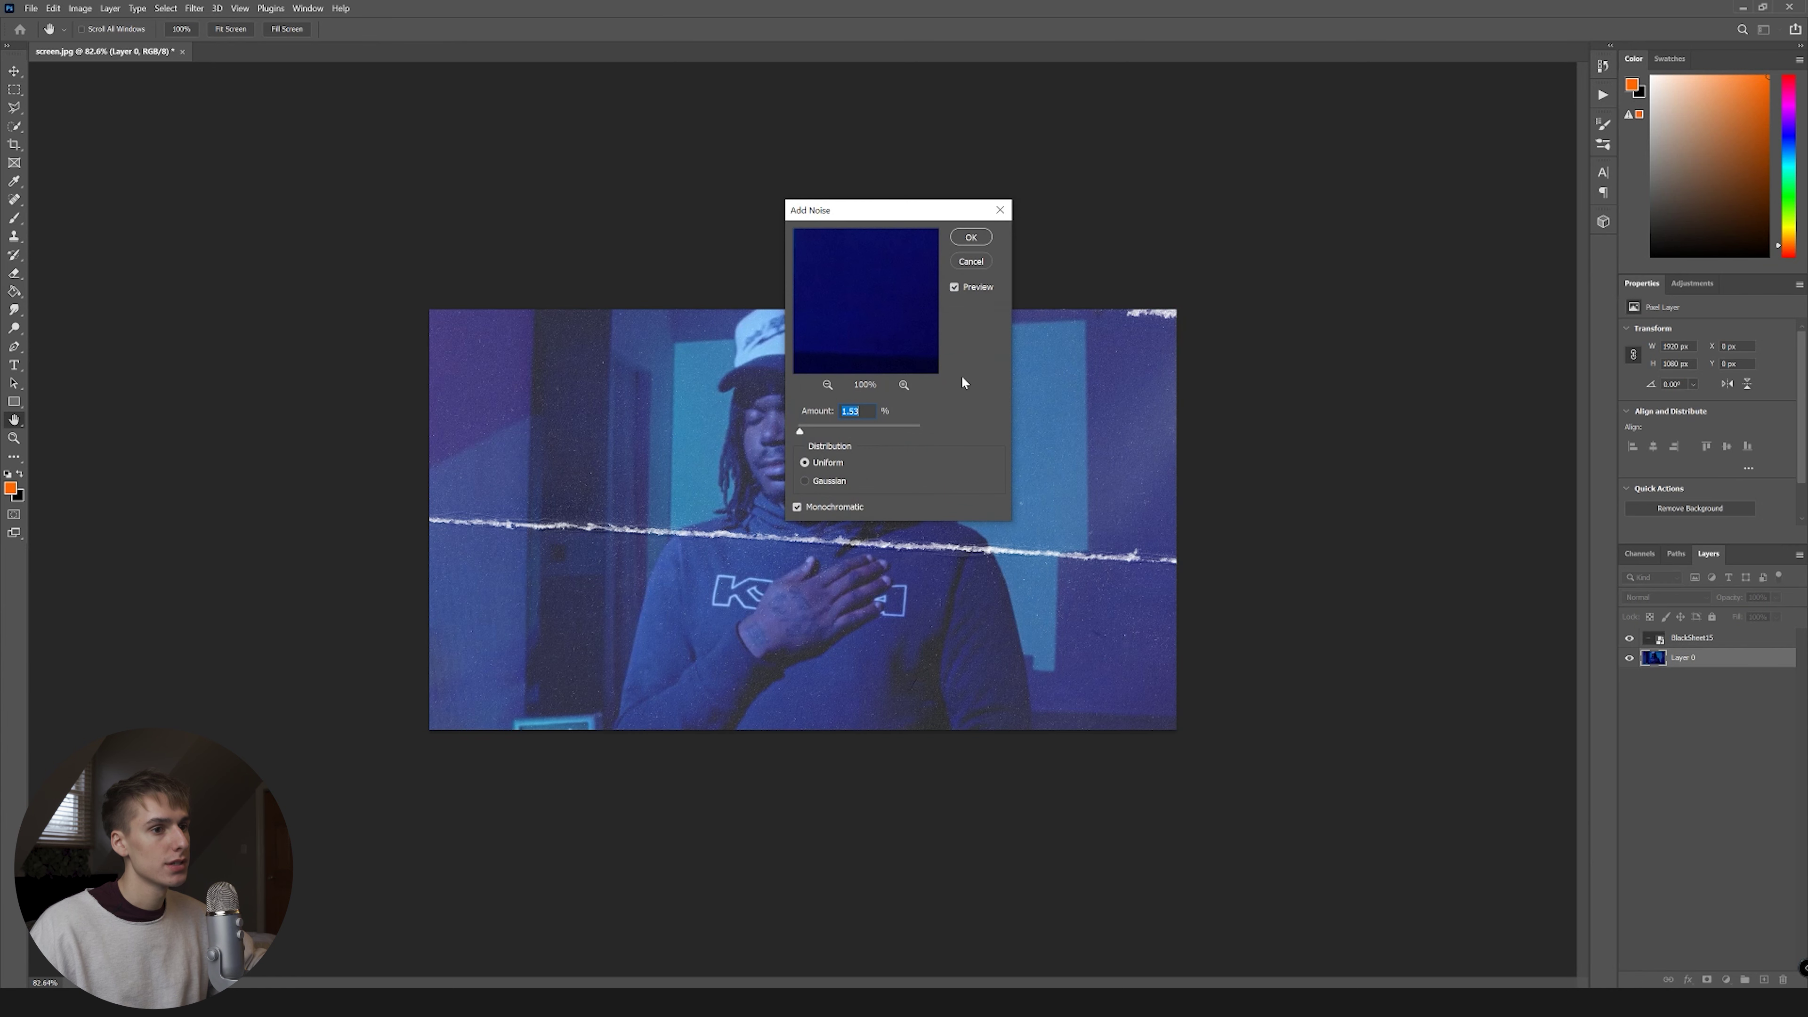
{"action": "left_click_drag", "start_coordinate": [811, 428], "coordinate": [809, 429]}
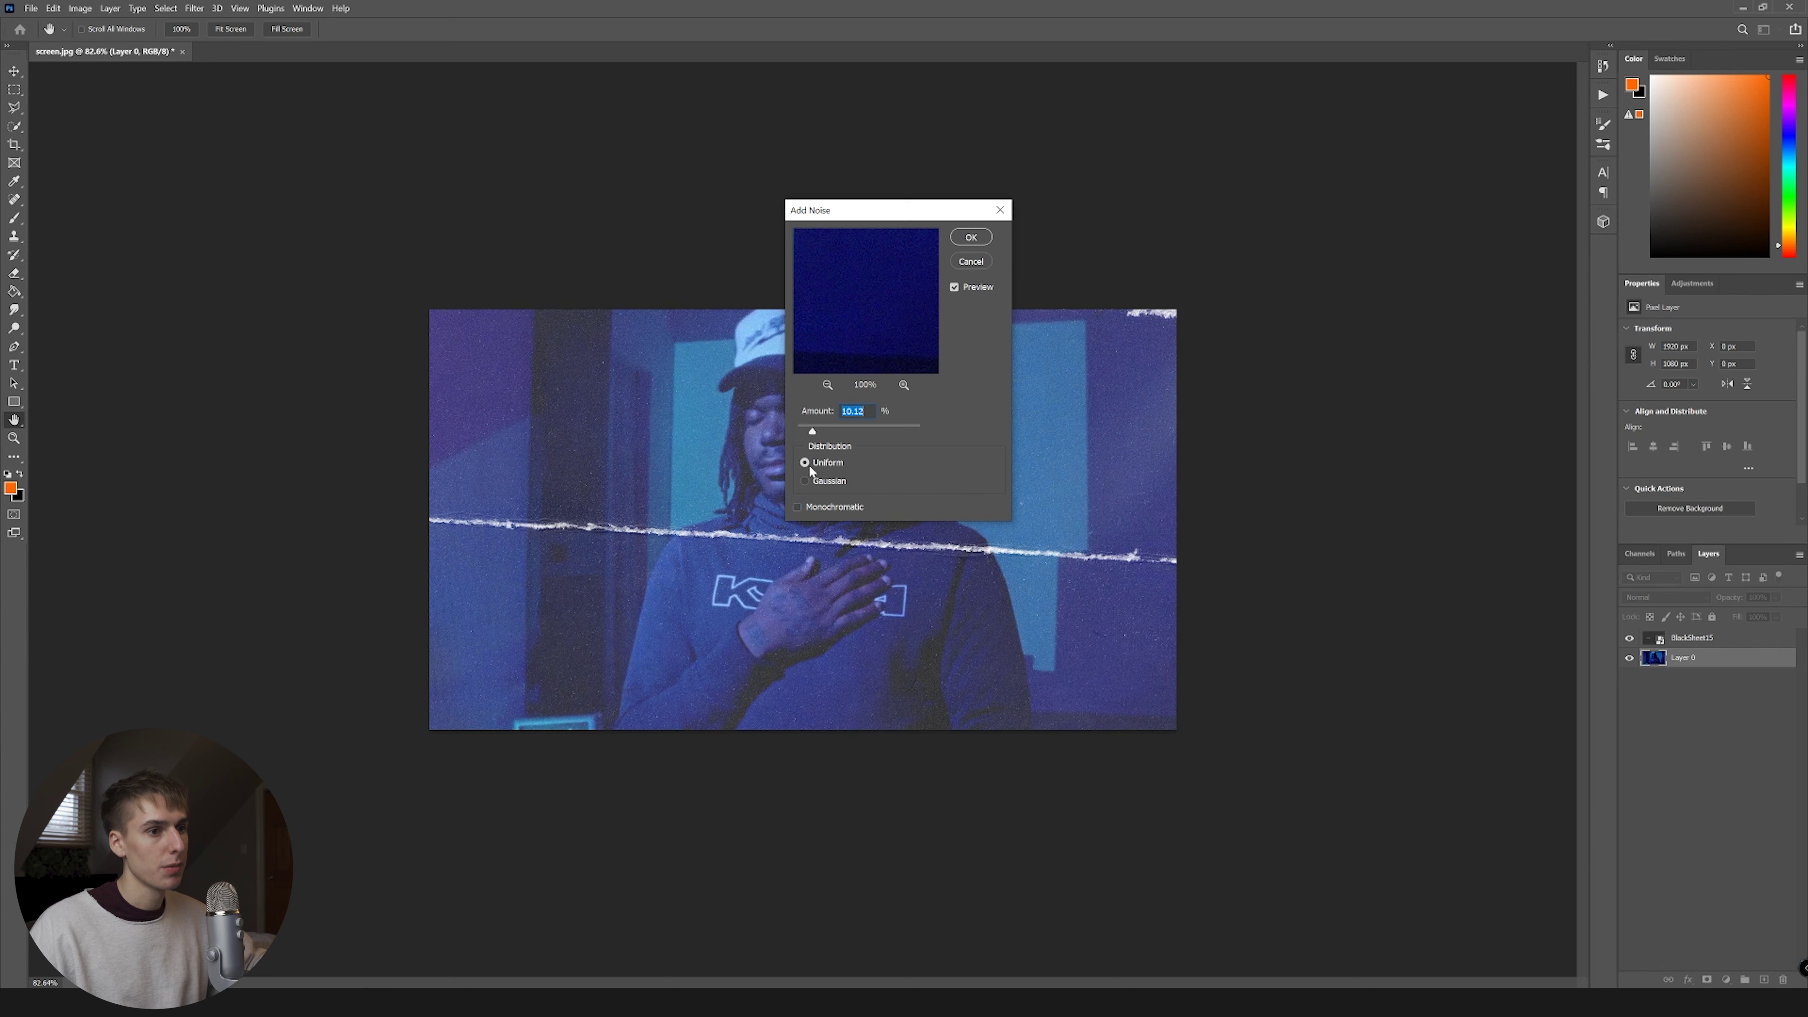
{"action": "left_click", "coordinate": [985, 236]}
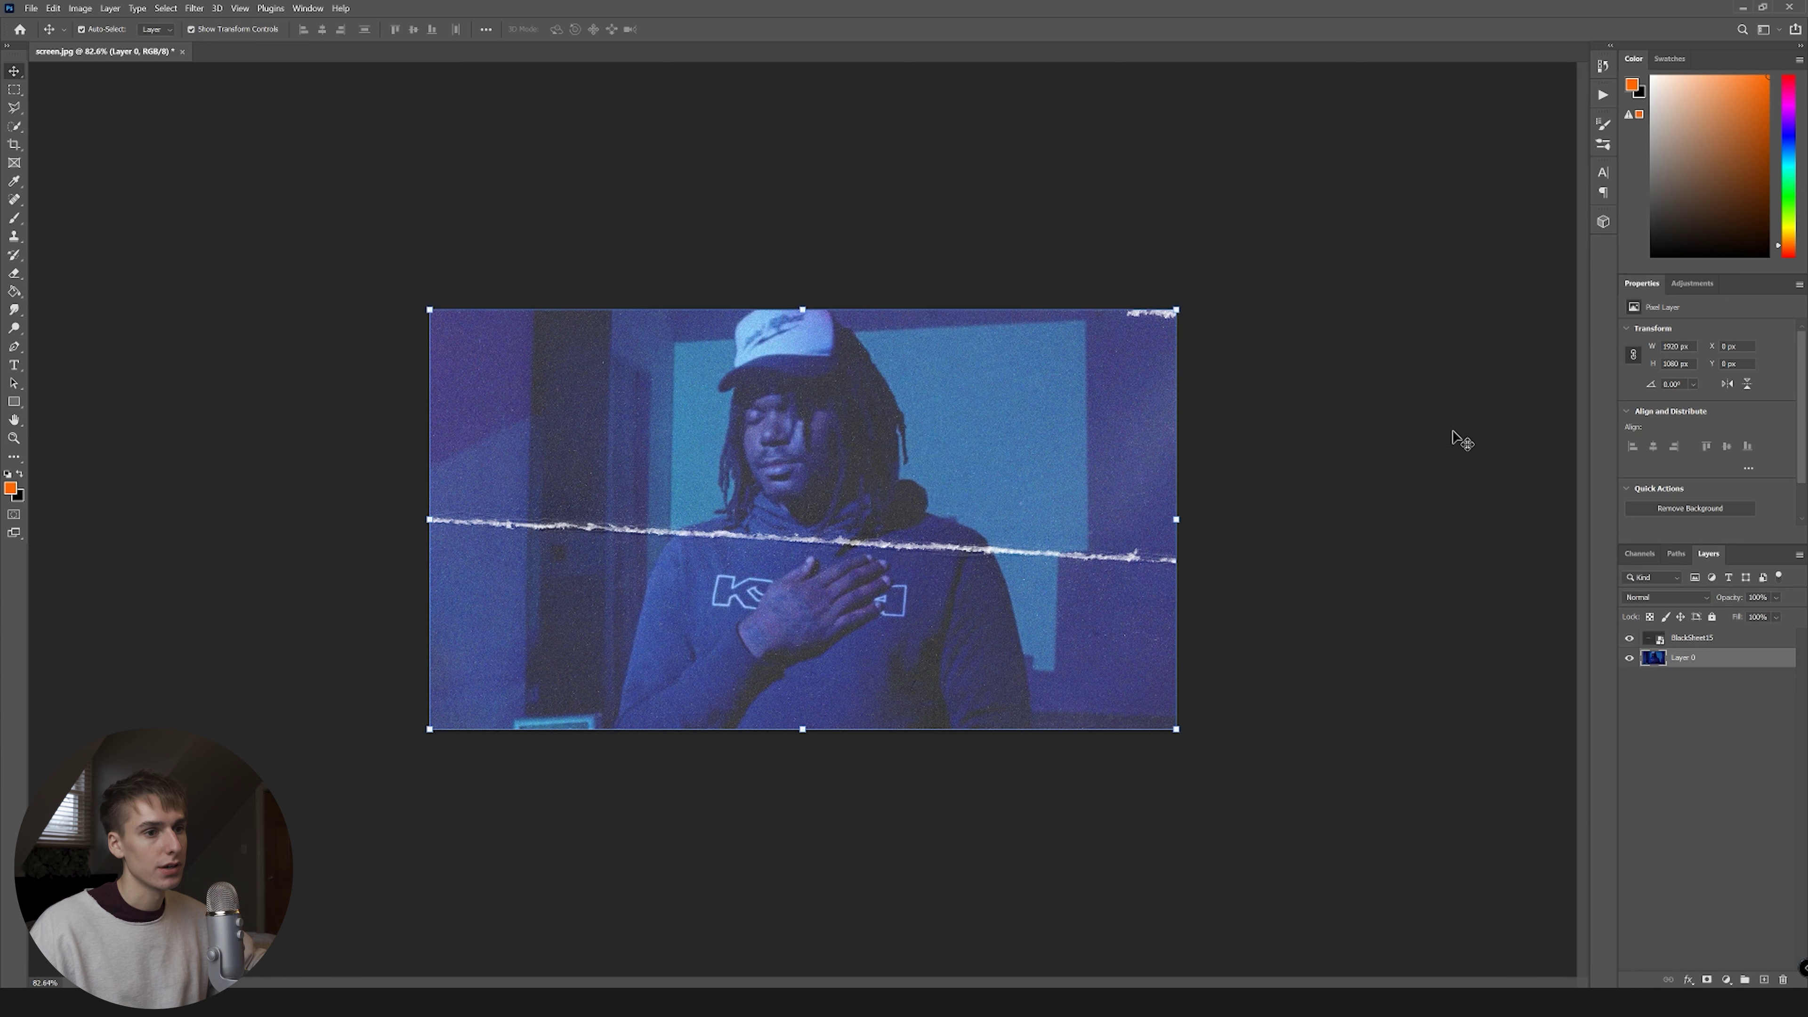
Step: Merge the BlackSheet15 layer with the photo layer and rename the result "whole"
{"action": "scroll", "coordinate": [923, 555], "scroll_direction": "up", "scroll_amount": 5}
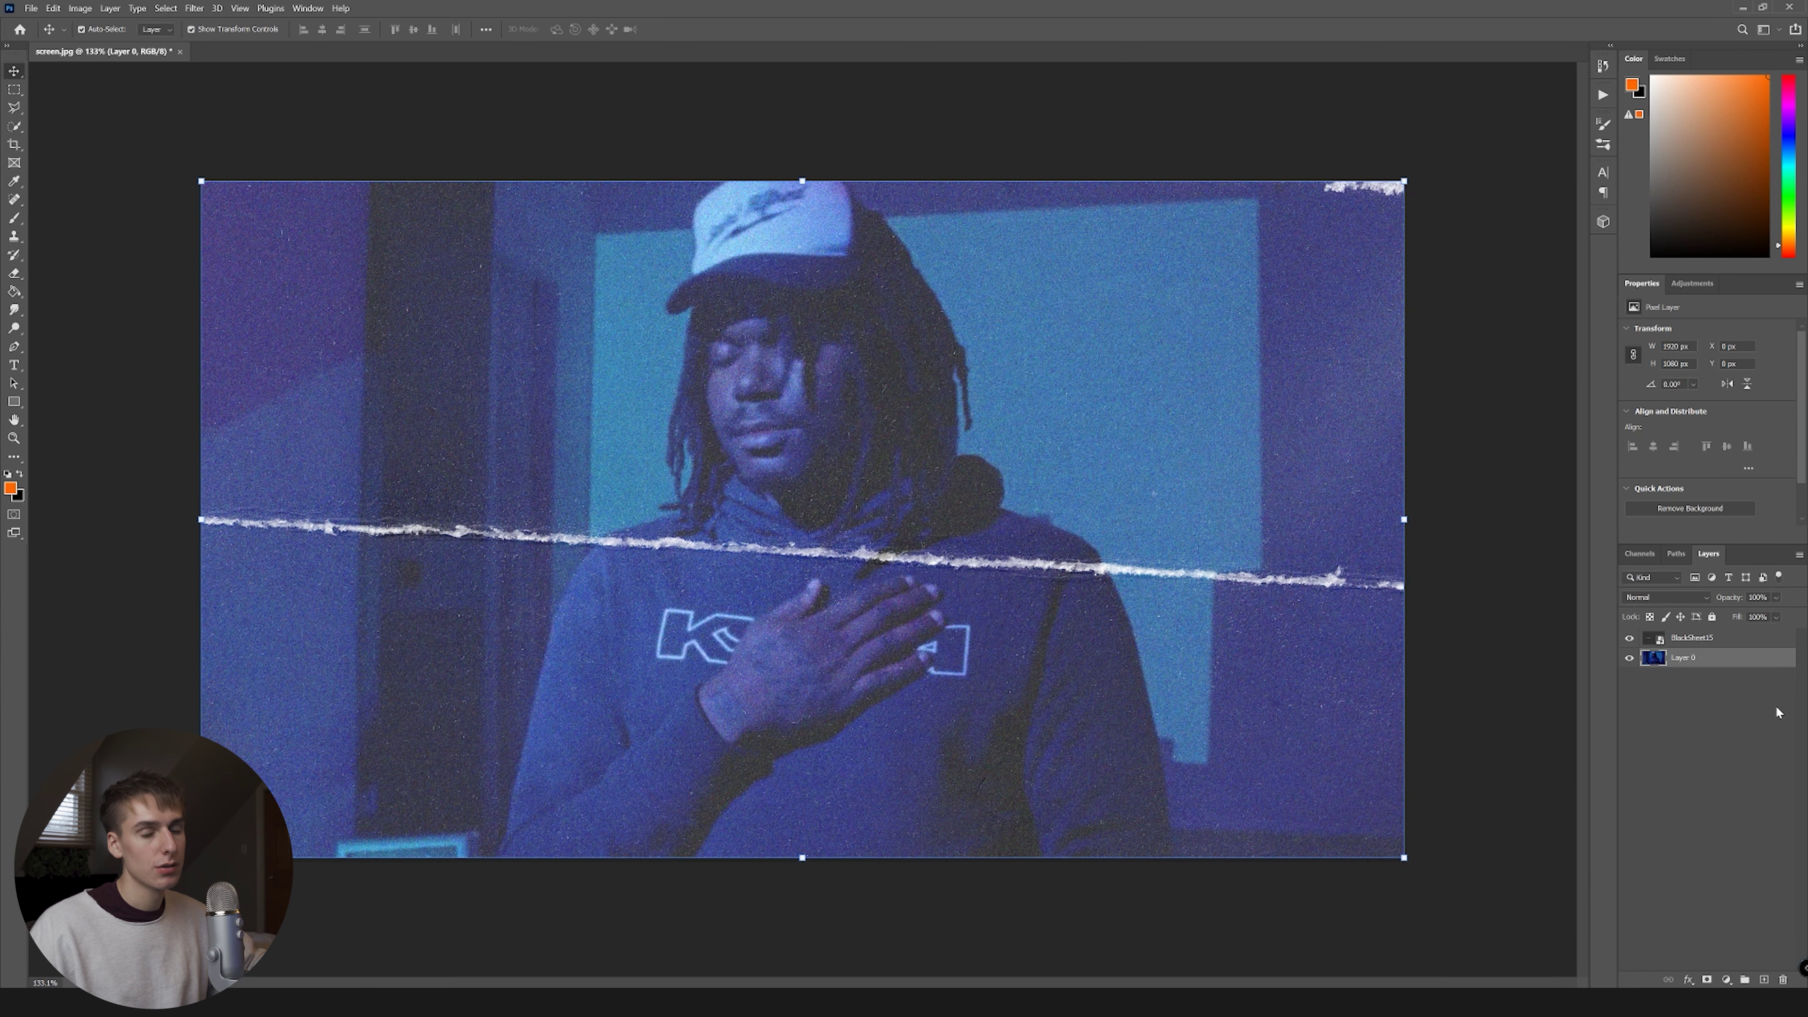
{"action": "left_click", "coordinate": [1723, 715]}
{"action": "left_click", "coordinate": [1723, 664]}
{"action": "left_click", "coordinate": [1735, 638], "text": "shift"}
{"action": "right_click", "coordinate": [1734, 636]}
{"action": "left_click", "coordinate": [1648, 455]}
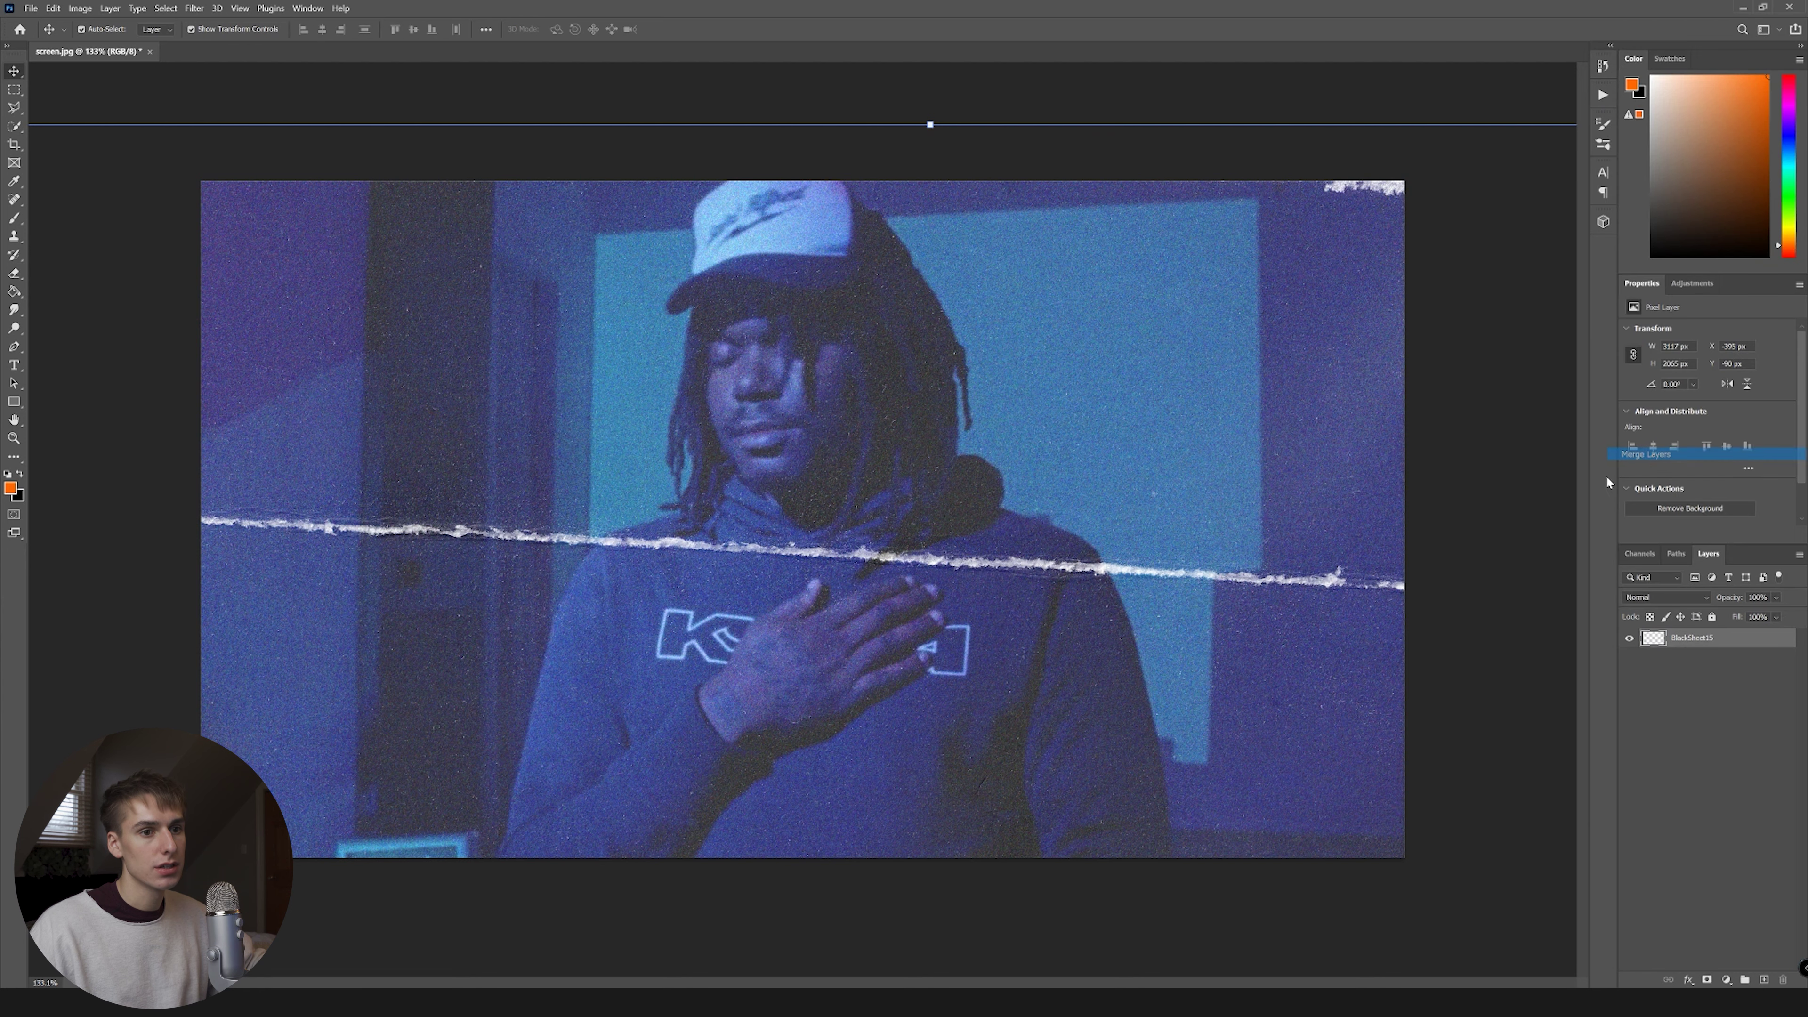
{"action": "type", "text": "whole"}
{"action": "key", "text": "Return"}
Step: Duplicate the "whole" layer and name the copy "top"
{"action": "key", "text": "ctrl+j"}
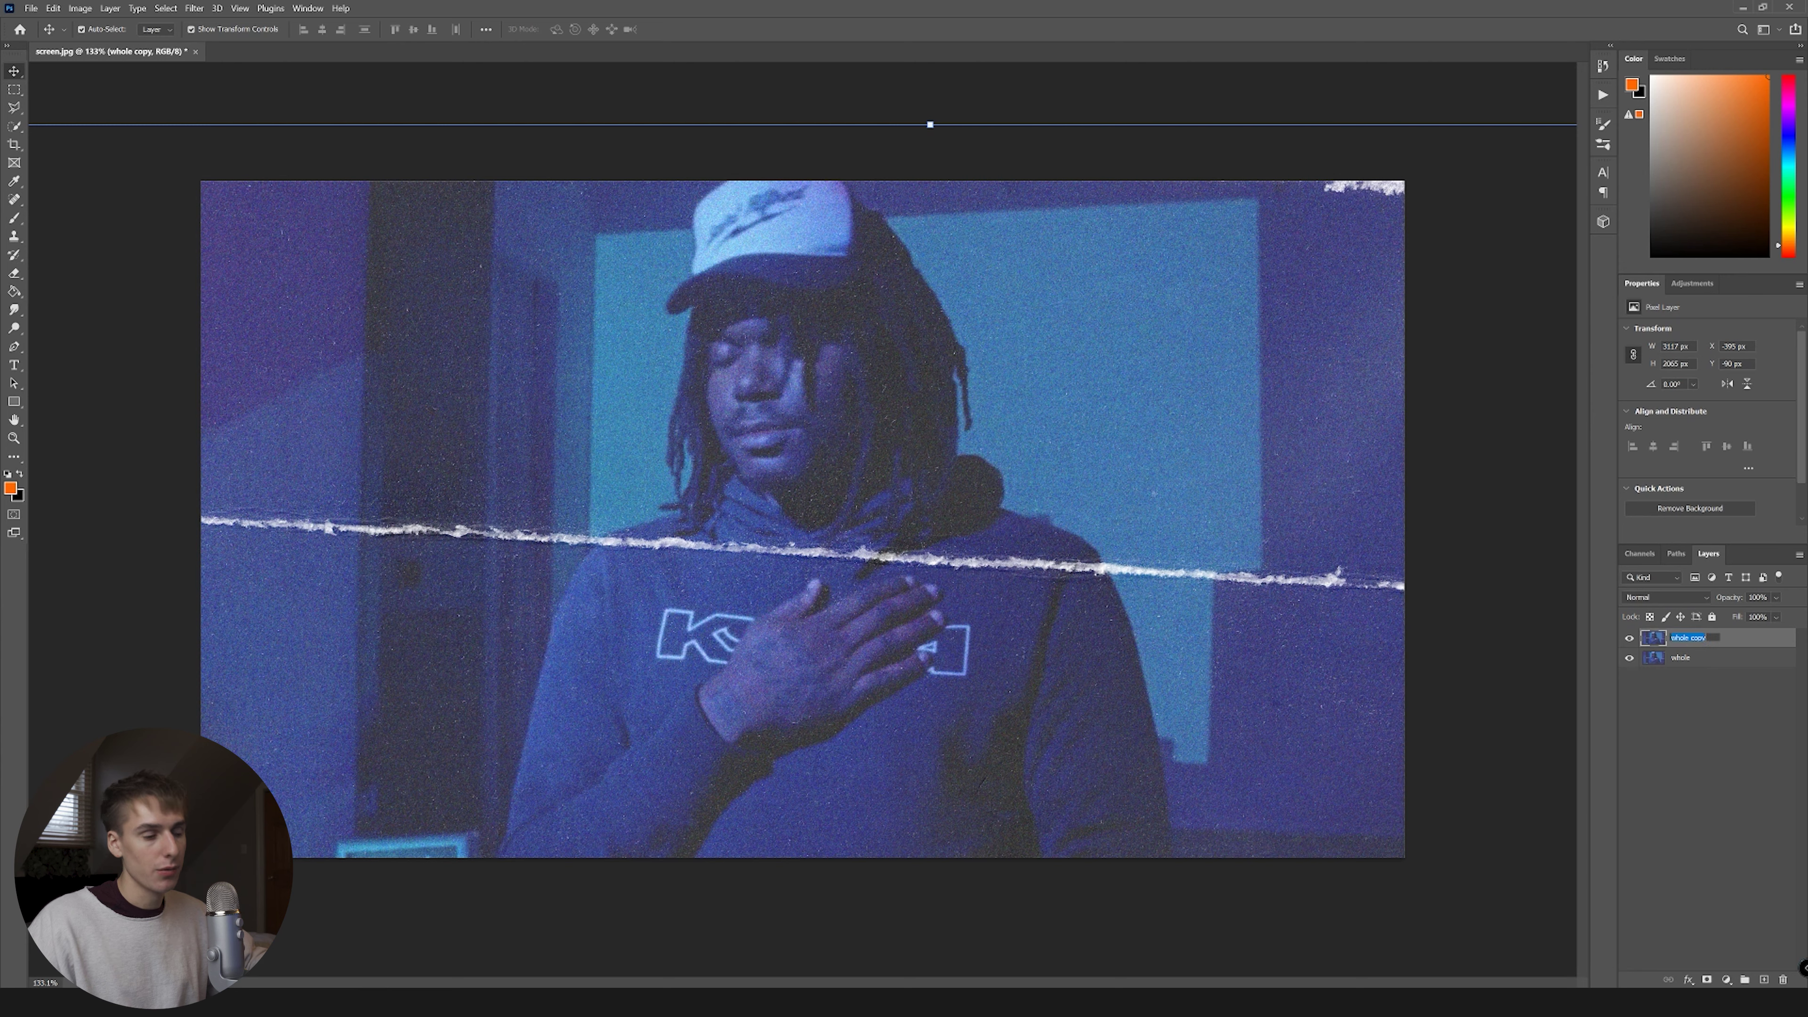
{"action": "type", "text": "top"}
{"action": "key", "text": "Return"}
Step: Select the image area above the tear with the Polygonal Lasso, following the tear line and going around the canvas edges
{"action": "key", "text": "l"}
{"action": "scroll", "coordinate": [801, 520], "scroll_direction": "up", "scroll_amount": 2}
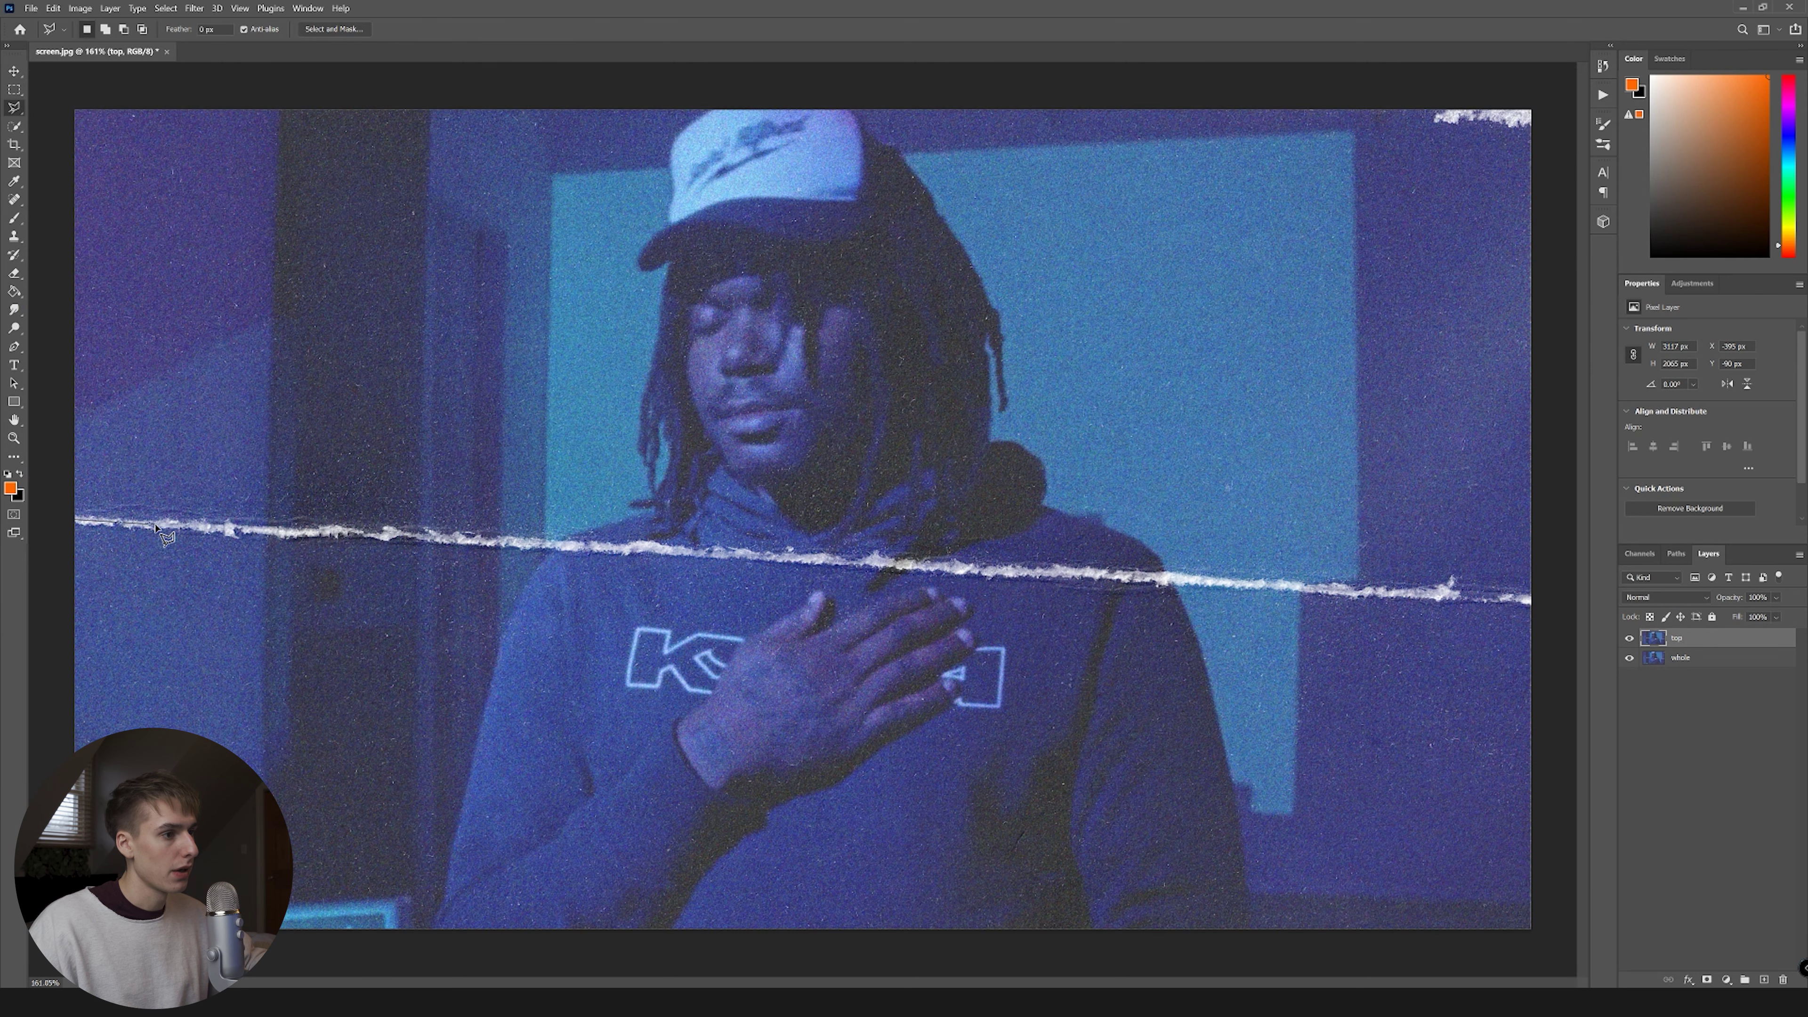
{"action": "left_click", "coordinate": [161, 526]}
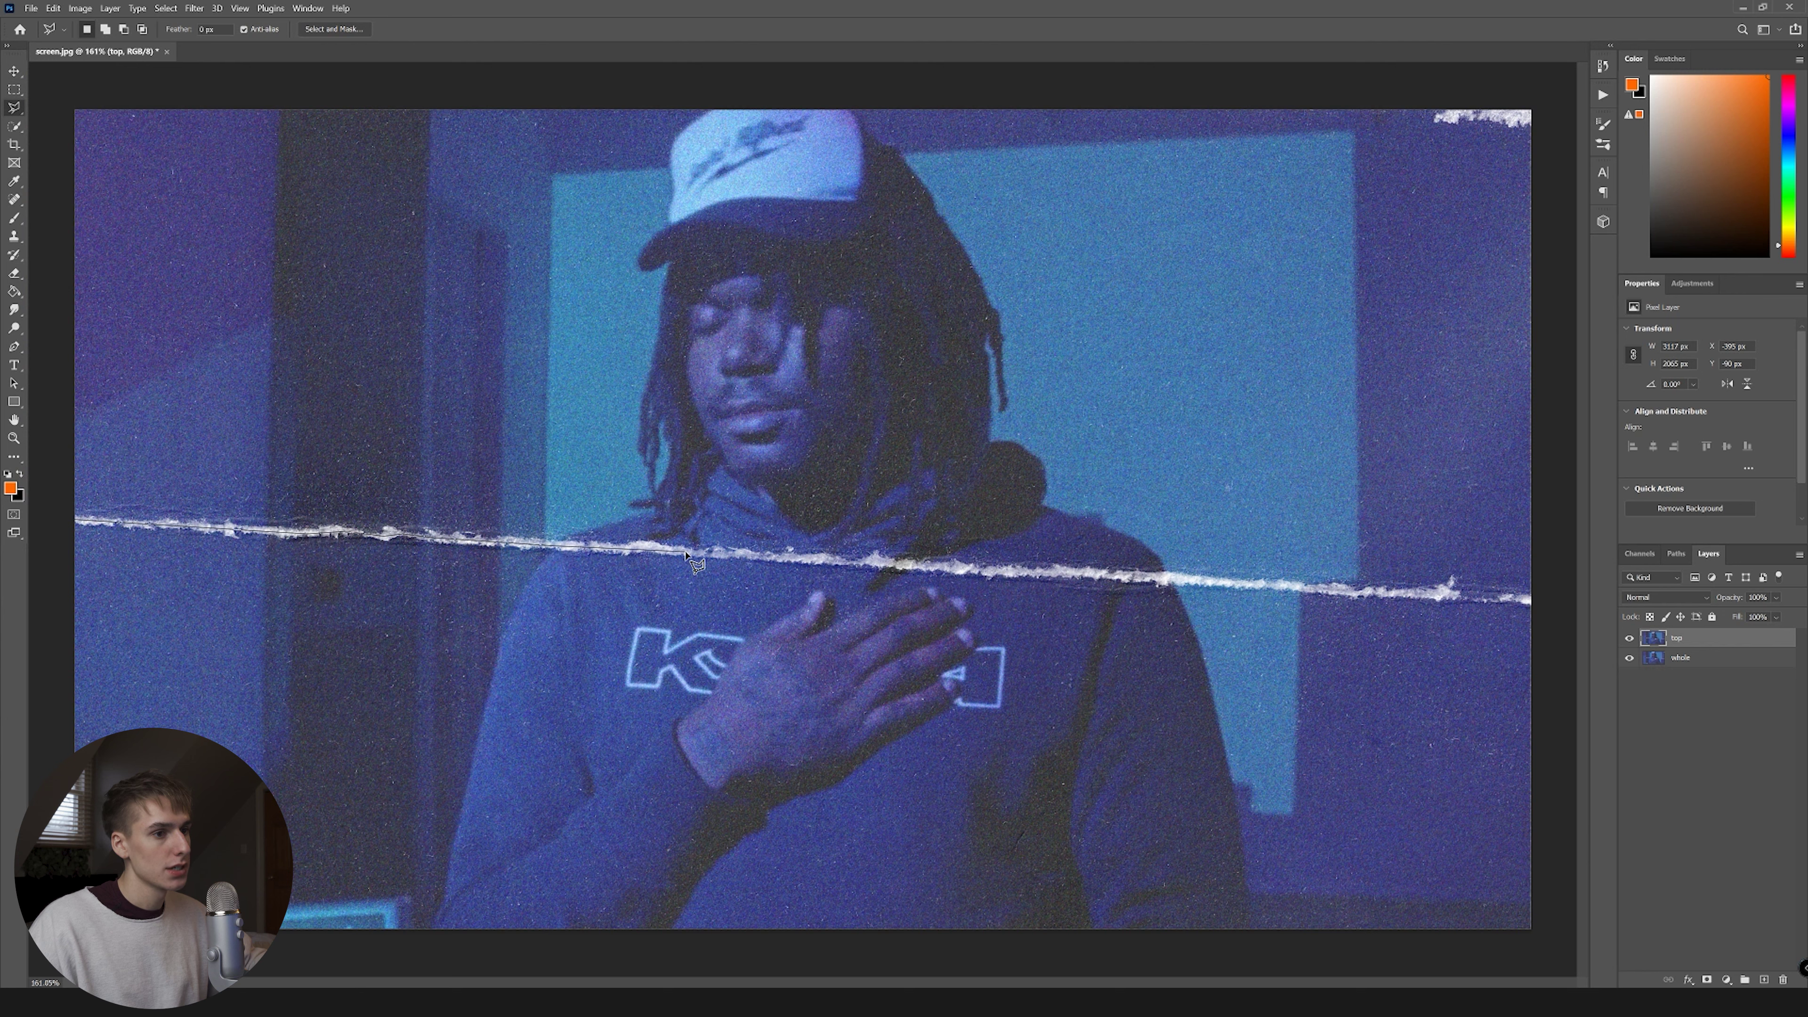
{"action": "left_click", "coordinate": [1570, 600]}
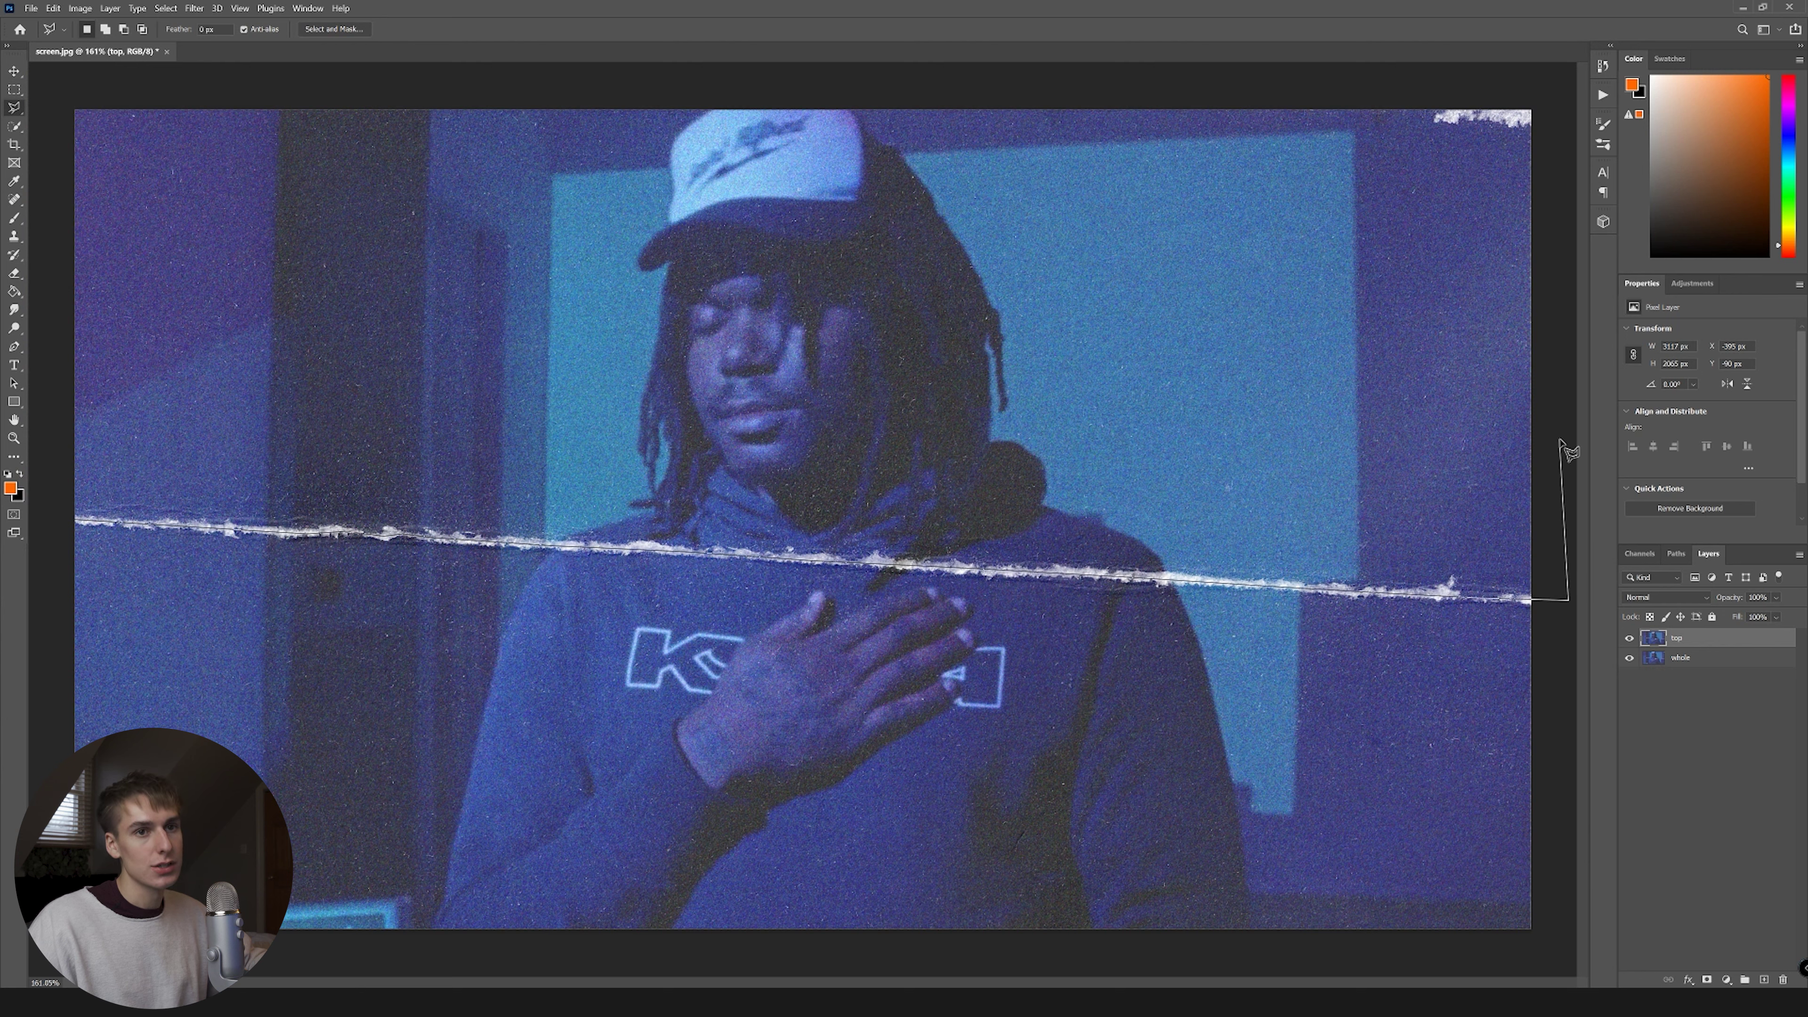
{"action": "left_click", "coordinate": [1552, 90]}
{"action": "left_click", "coordinate": [766, 70]}
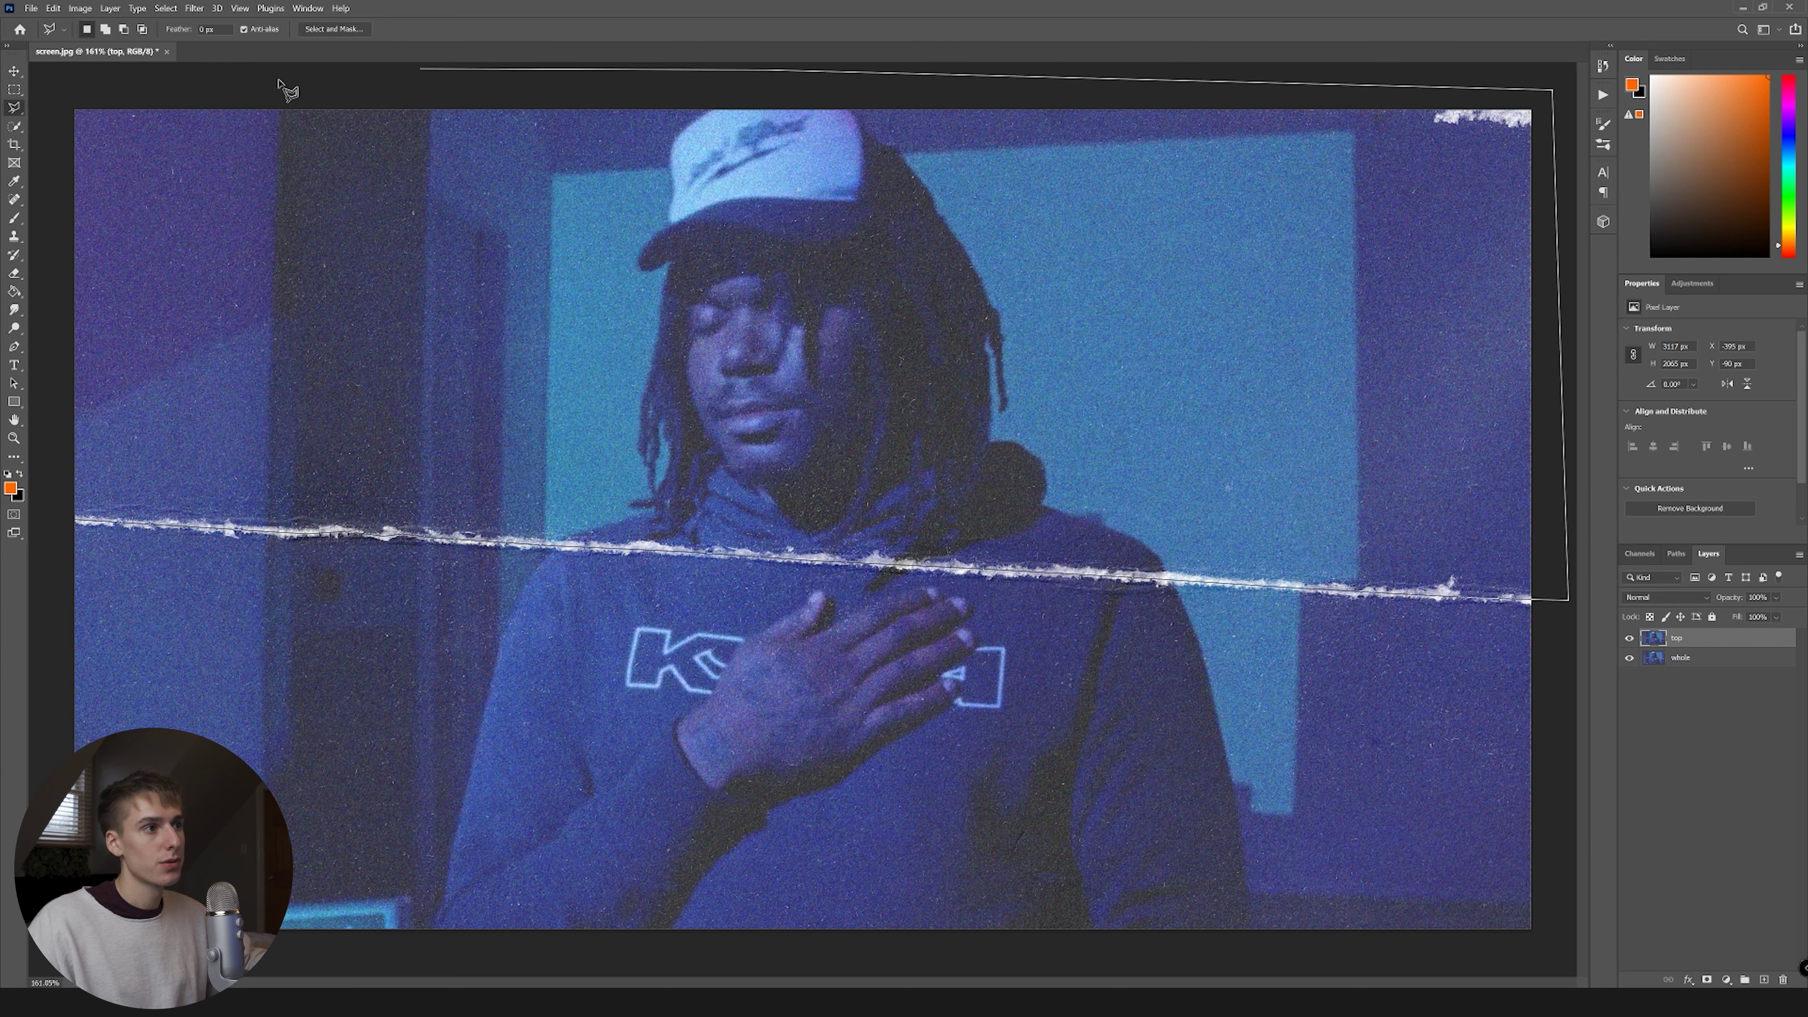
{"action": "left_click", "coordinate": [61, 79]}
{"action": "left_click", "coordinate": [39, 194]}
{"action": "left_click", "coordinate": [51, 501]}
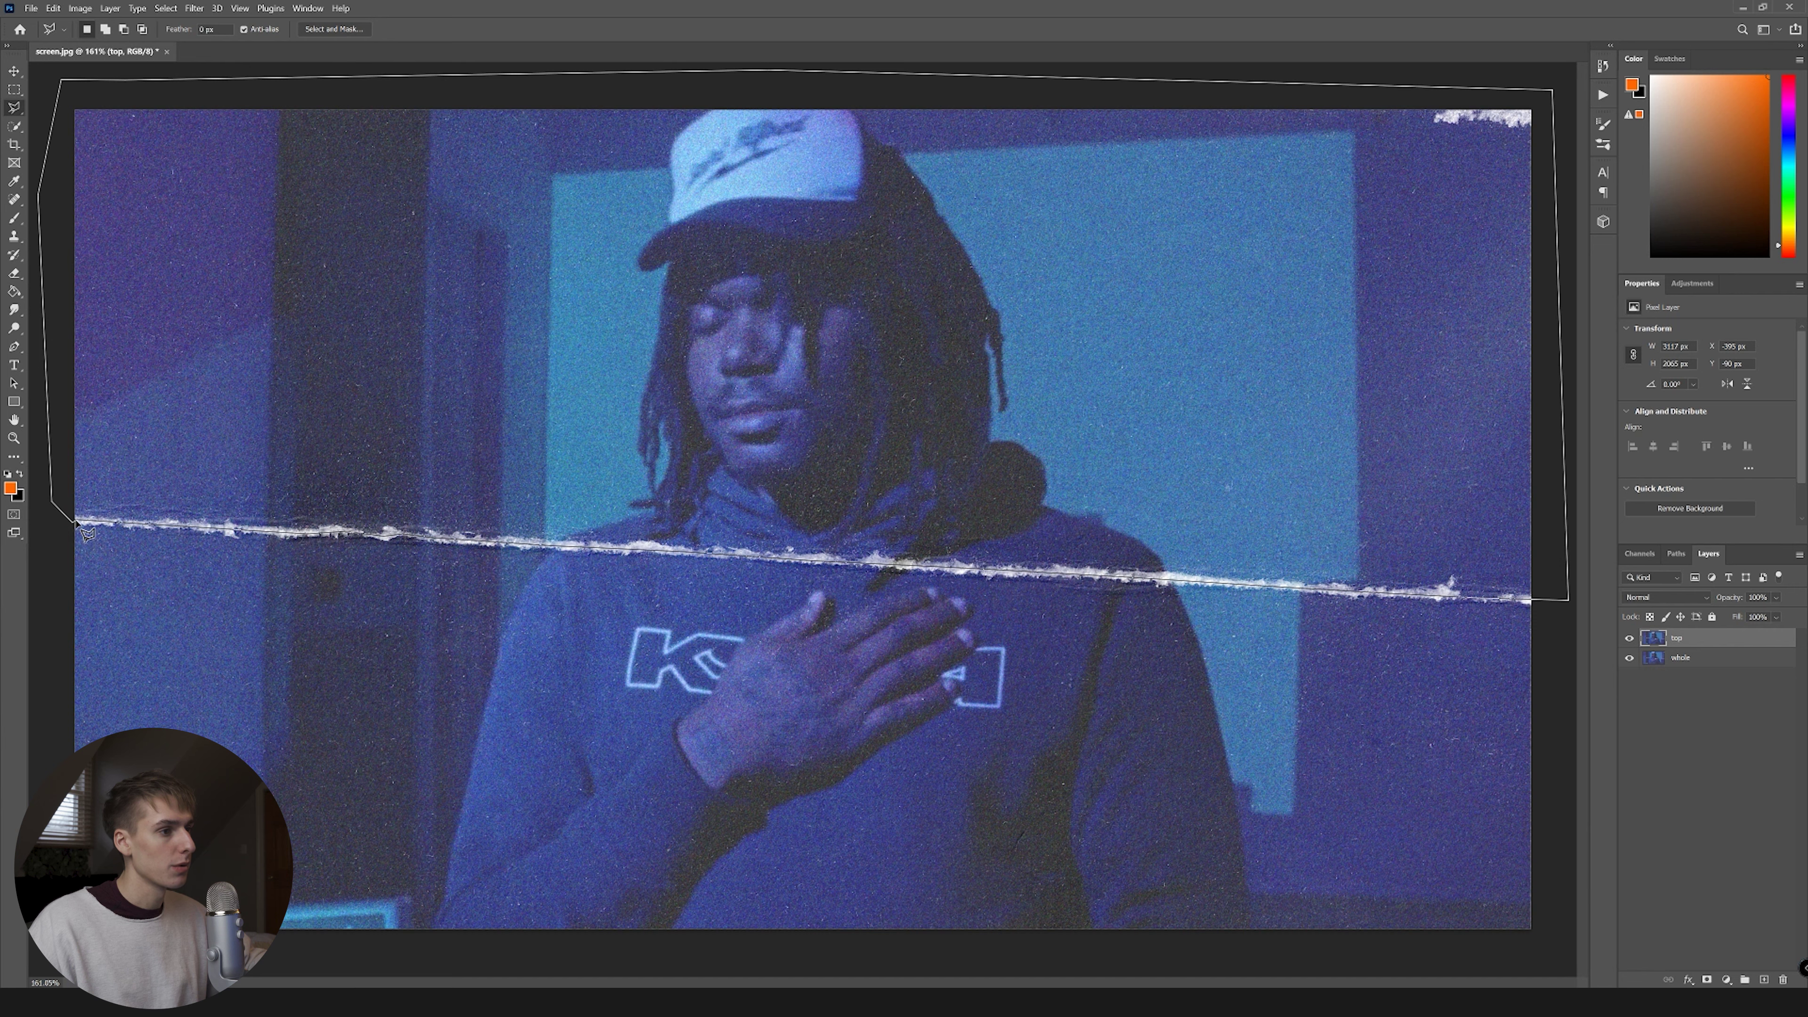
{"action": "left_click", "coordinate": [80, 525]}
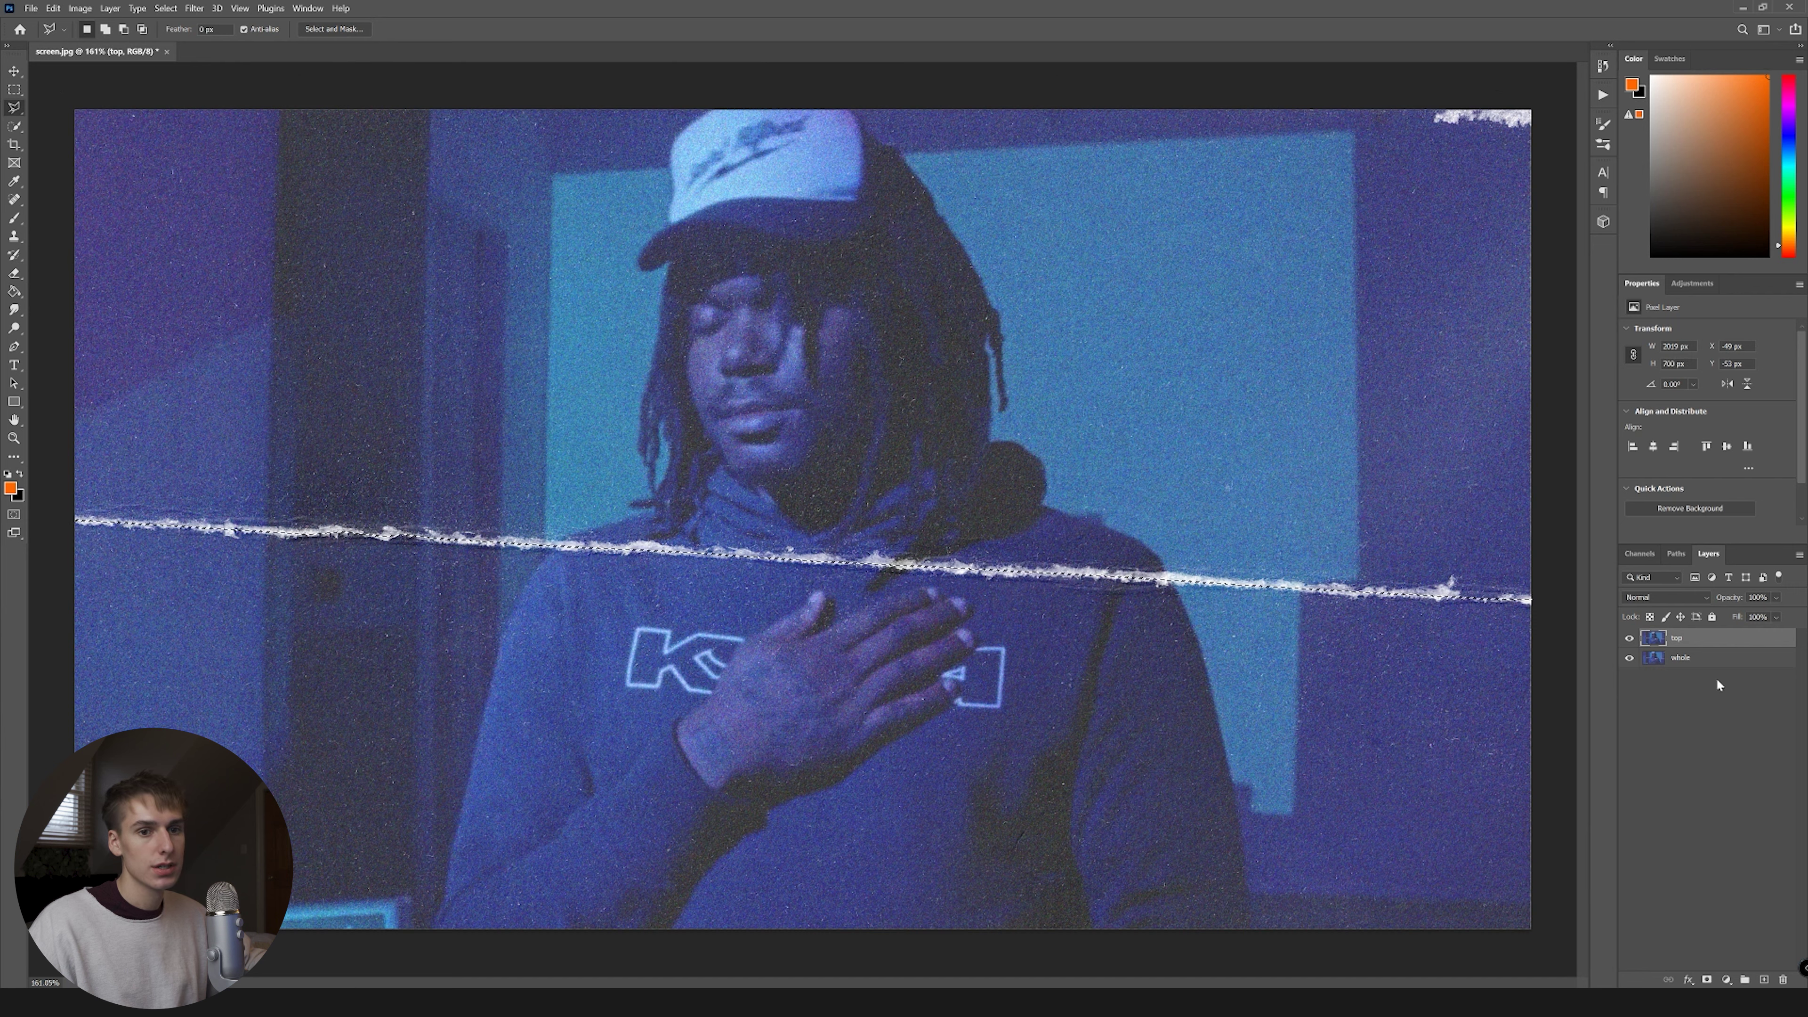
Step: Copy the selected upper half to a new layer, hide the layers beneath it and check the cutout
{"action": "key", "text": "ctrl+j"}
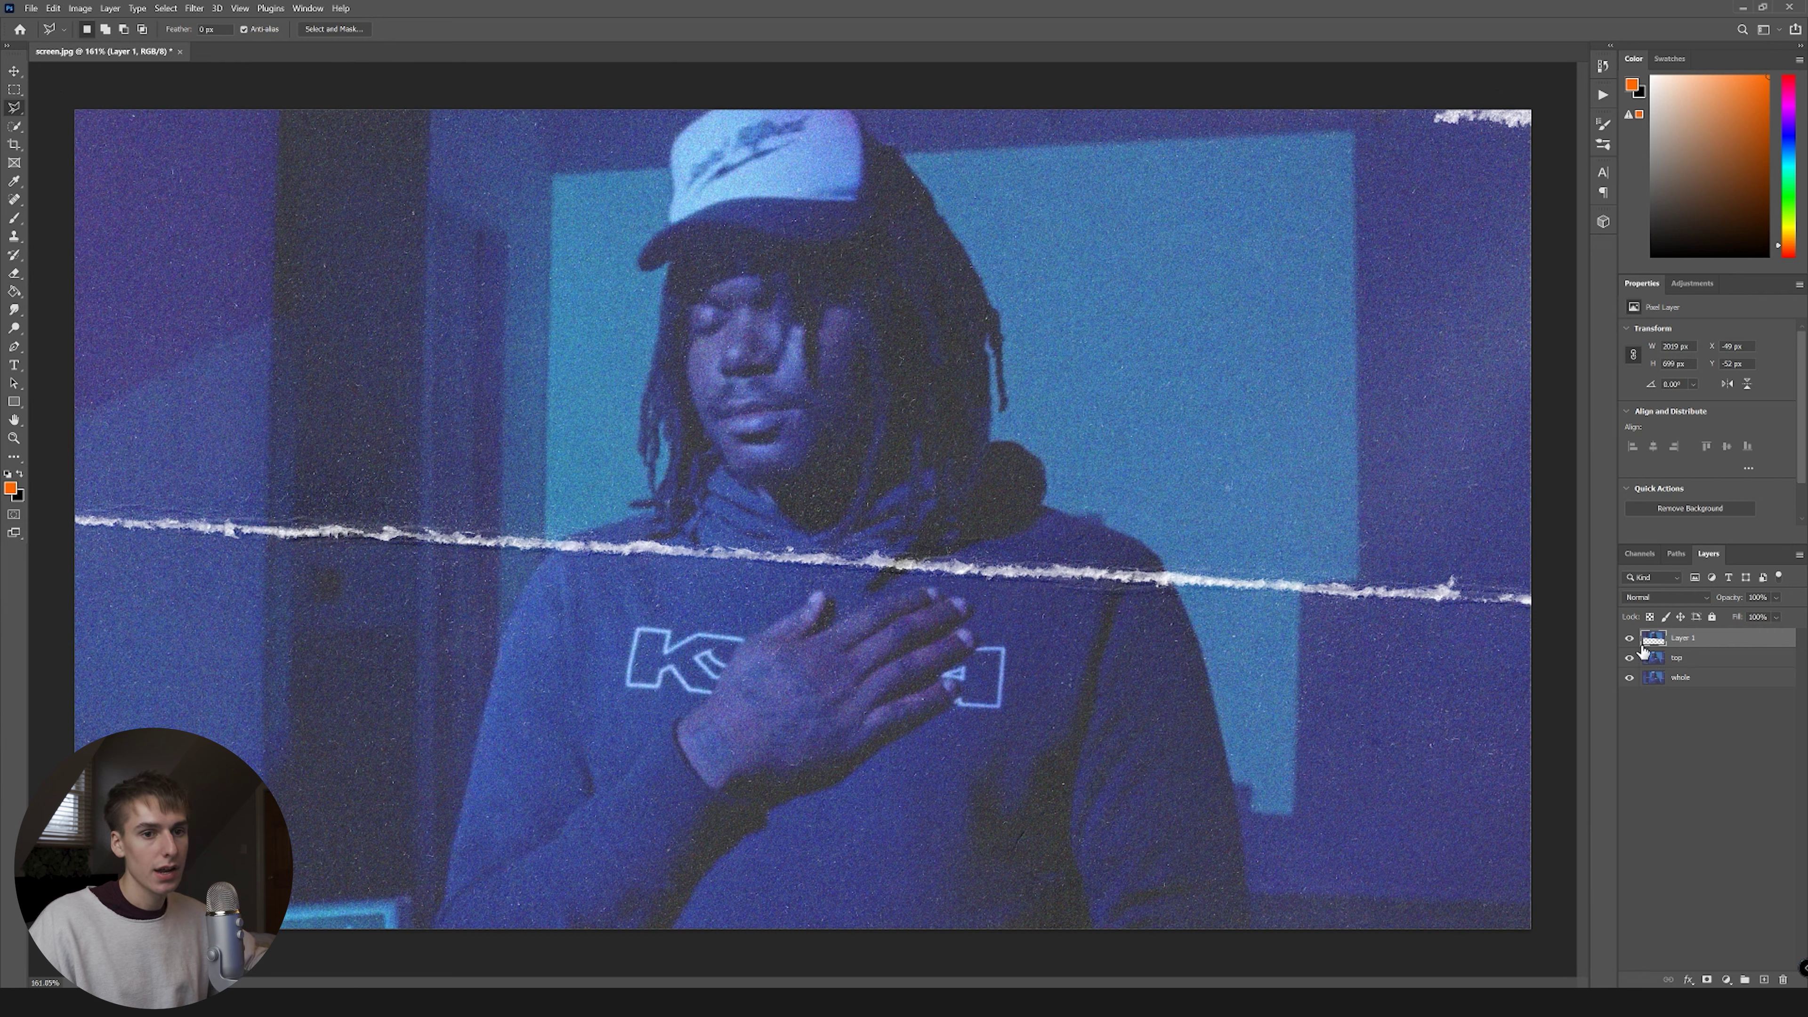
{"action": "left_click", "coordinate": [1629, 676]}
{"action": "left_click", "coordinate": [1630, 638]}
{"action": "left_click", "coordinate": [1630, 638]}
{"action": "left_click", "coordinate": [1629, 638]}
{"action": "left_click", "coordinate": [1630, 638]}
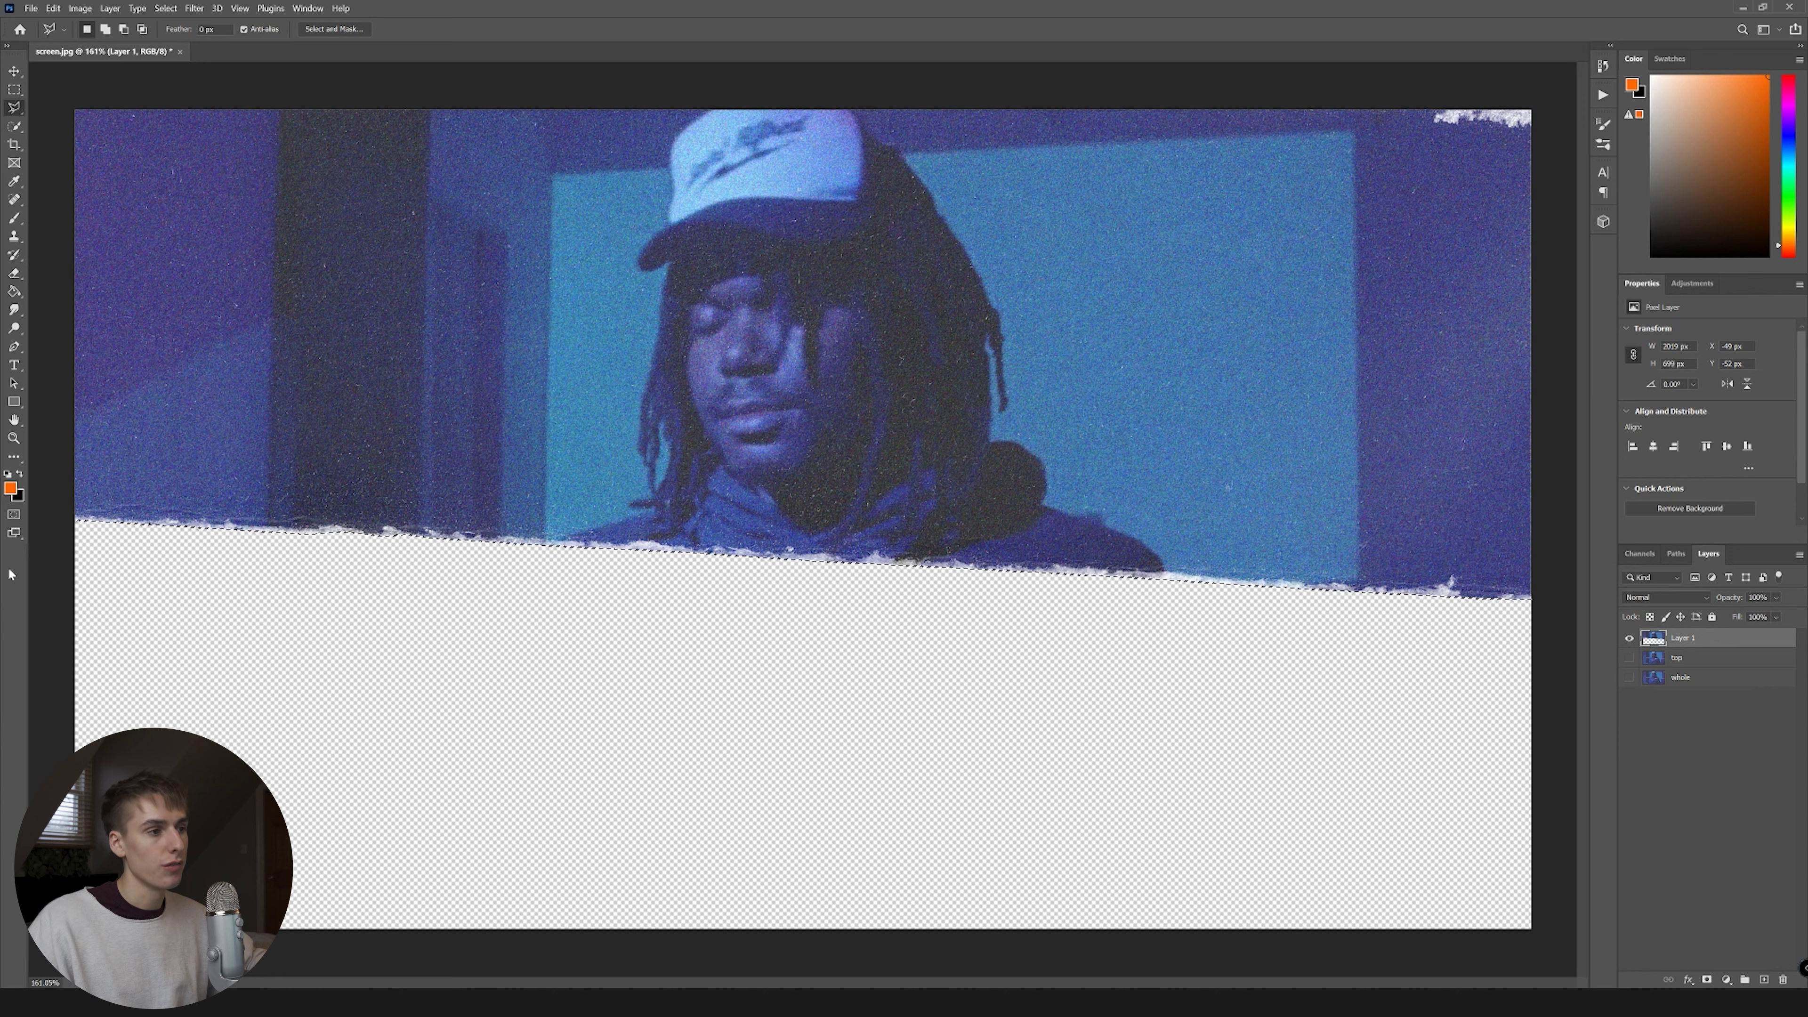
Step: Delete the selected upper half from the "top" layer, hide the new upper-half layer and deselect
{"action": "left_click", "coordinate": [1737, 662]}
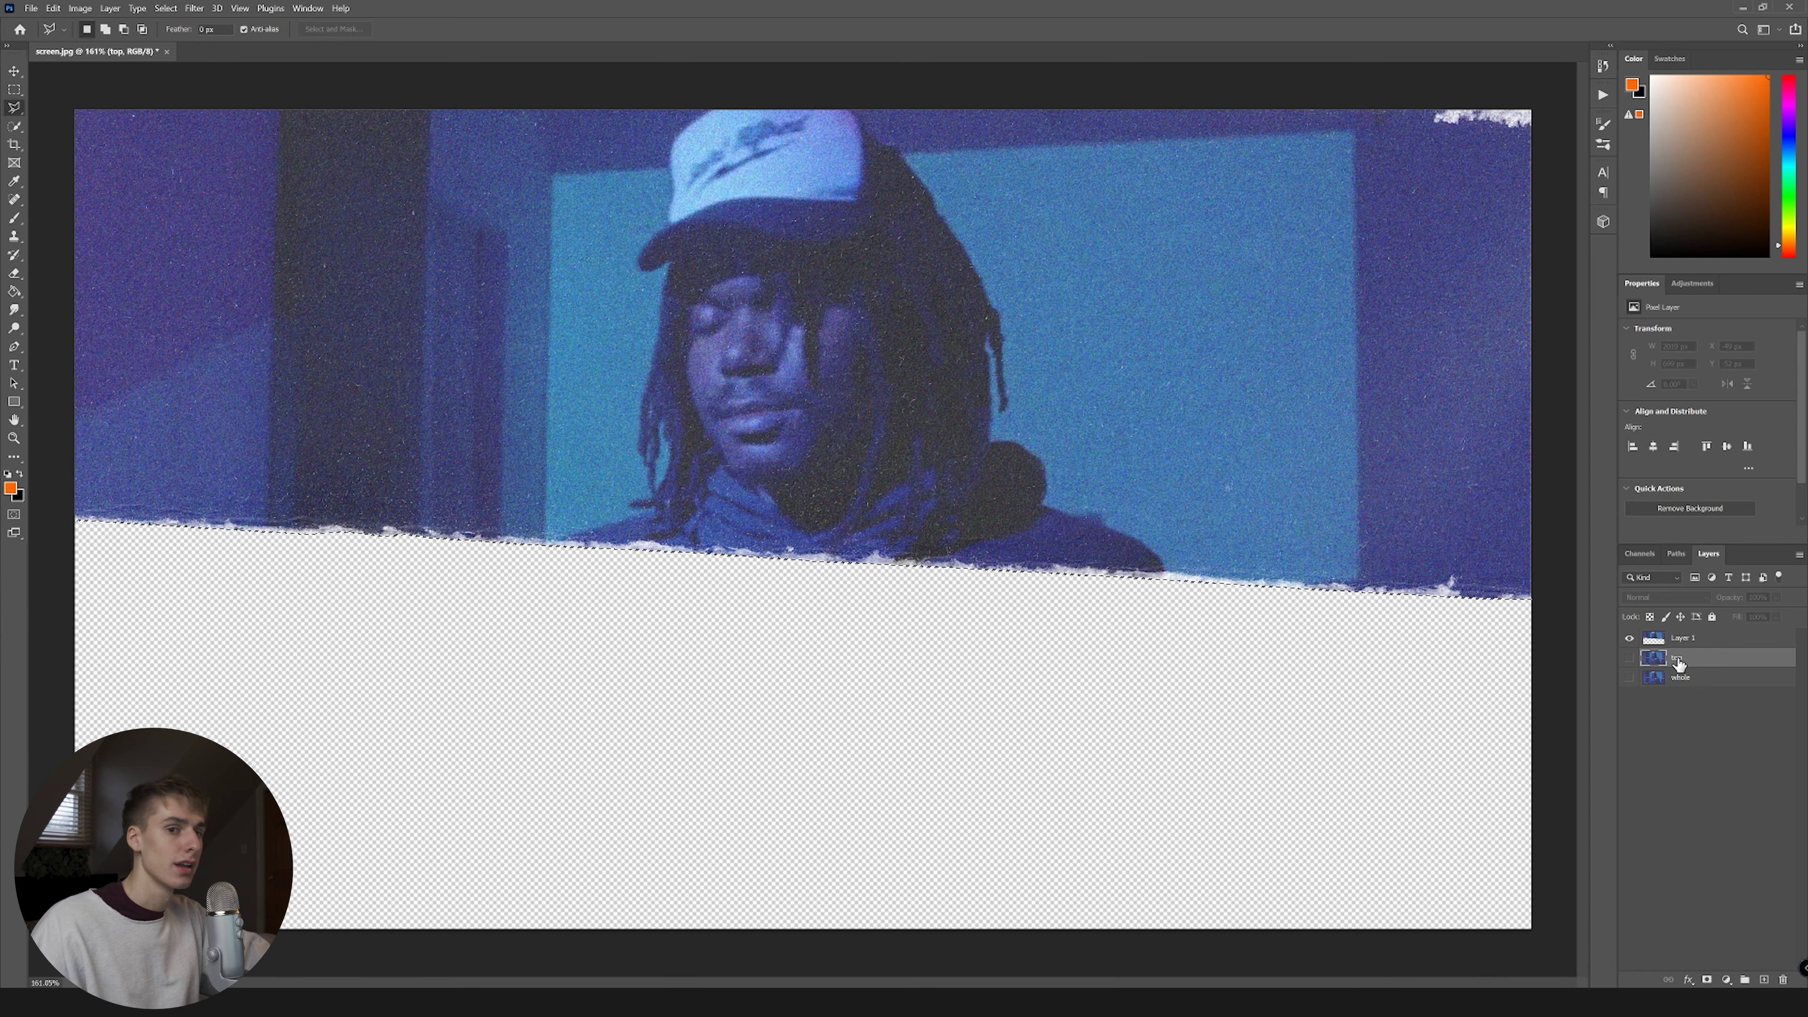
{"action": "left_click", "coordinate": [1629, 657]}
{"action": "key", "text": "Delete"}
{"action": "left_click", "coordinate": [1631, 639]}
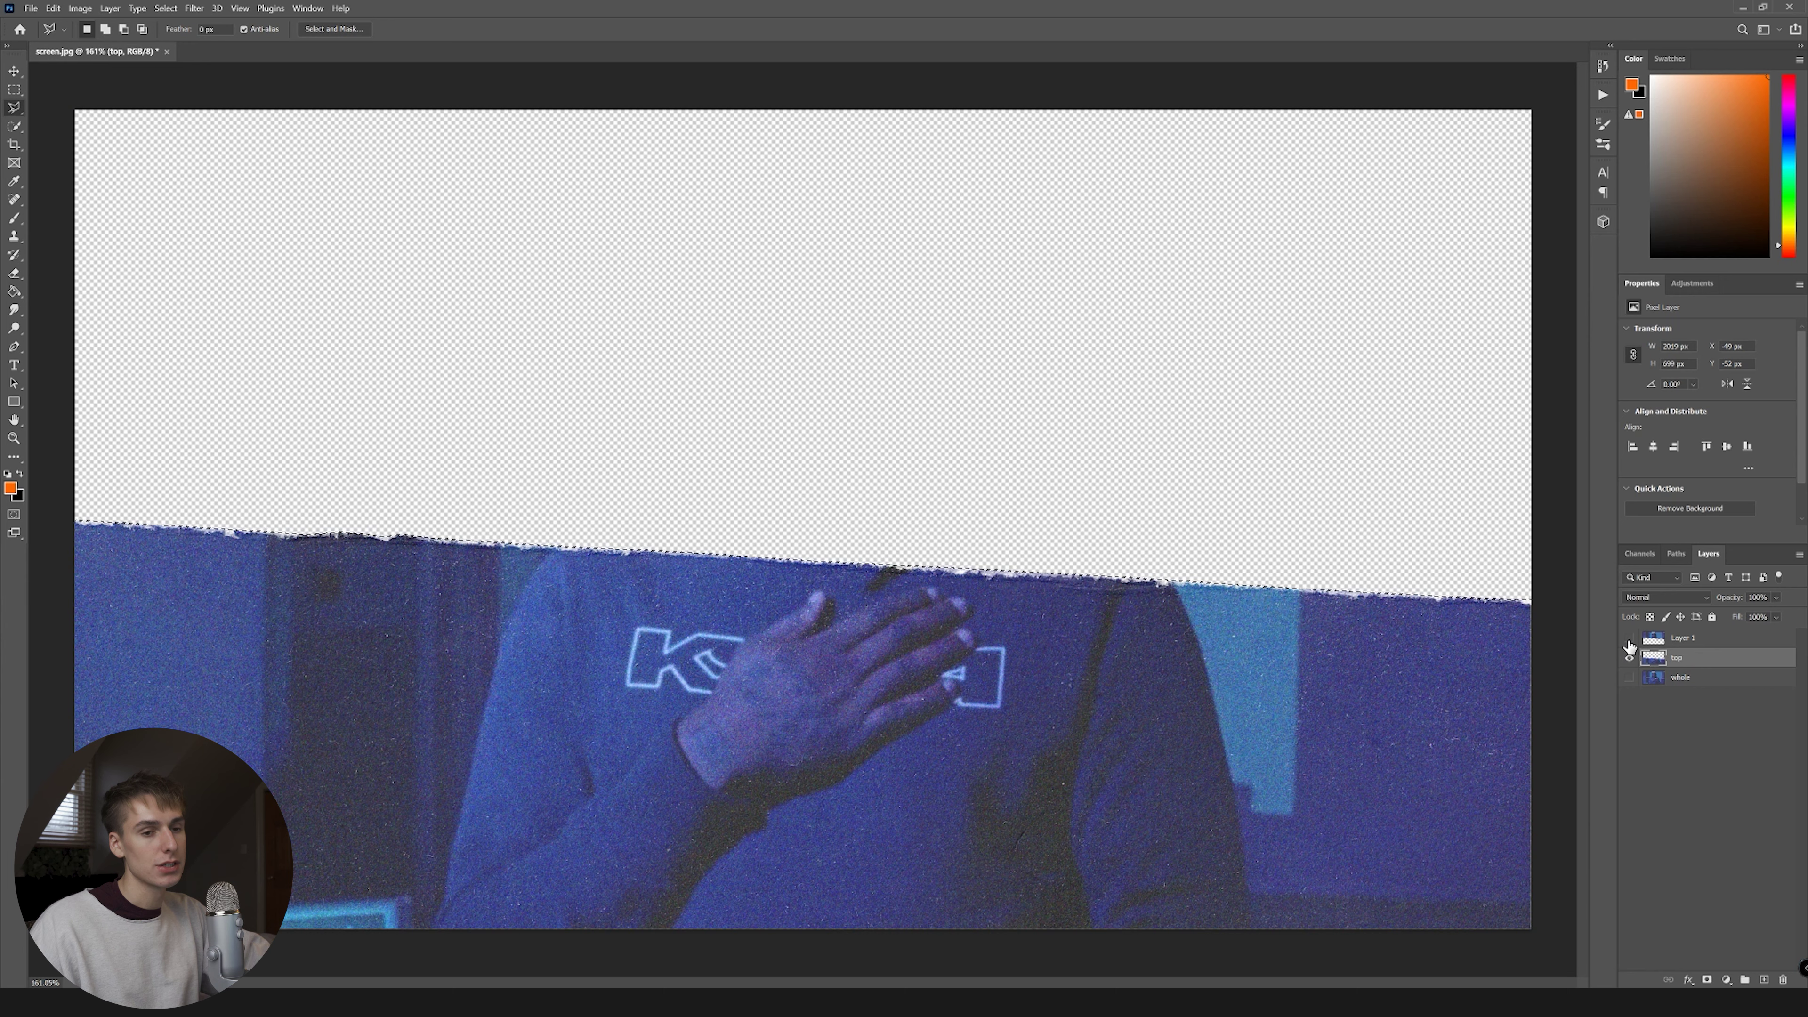
{"action": "key", "text": "ctrl+d"}
Step: Rename the lower-half layer "bot" and the upper-half layer "top", and make all three layers visible
{"action": "type", "text": "bot"}
{"action": "key", "text": "shift+Tab"}
{"action": "type", "text": "top"}
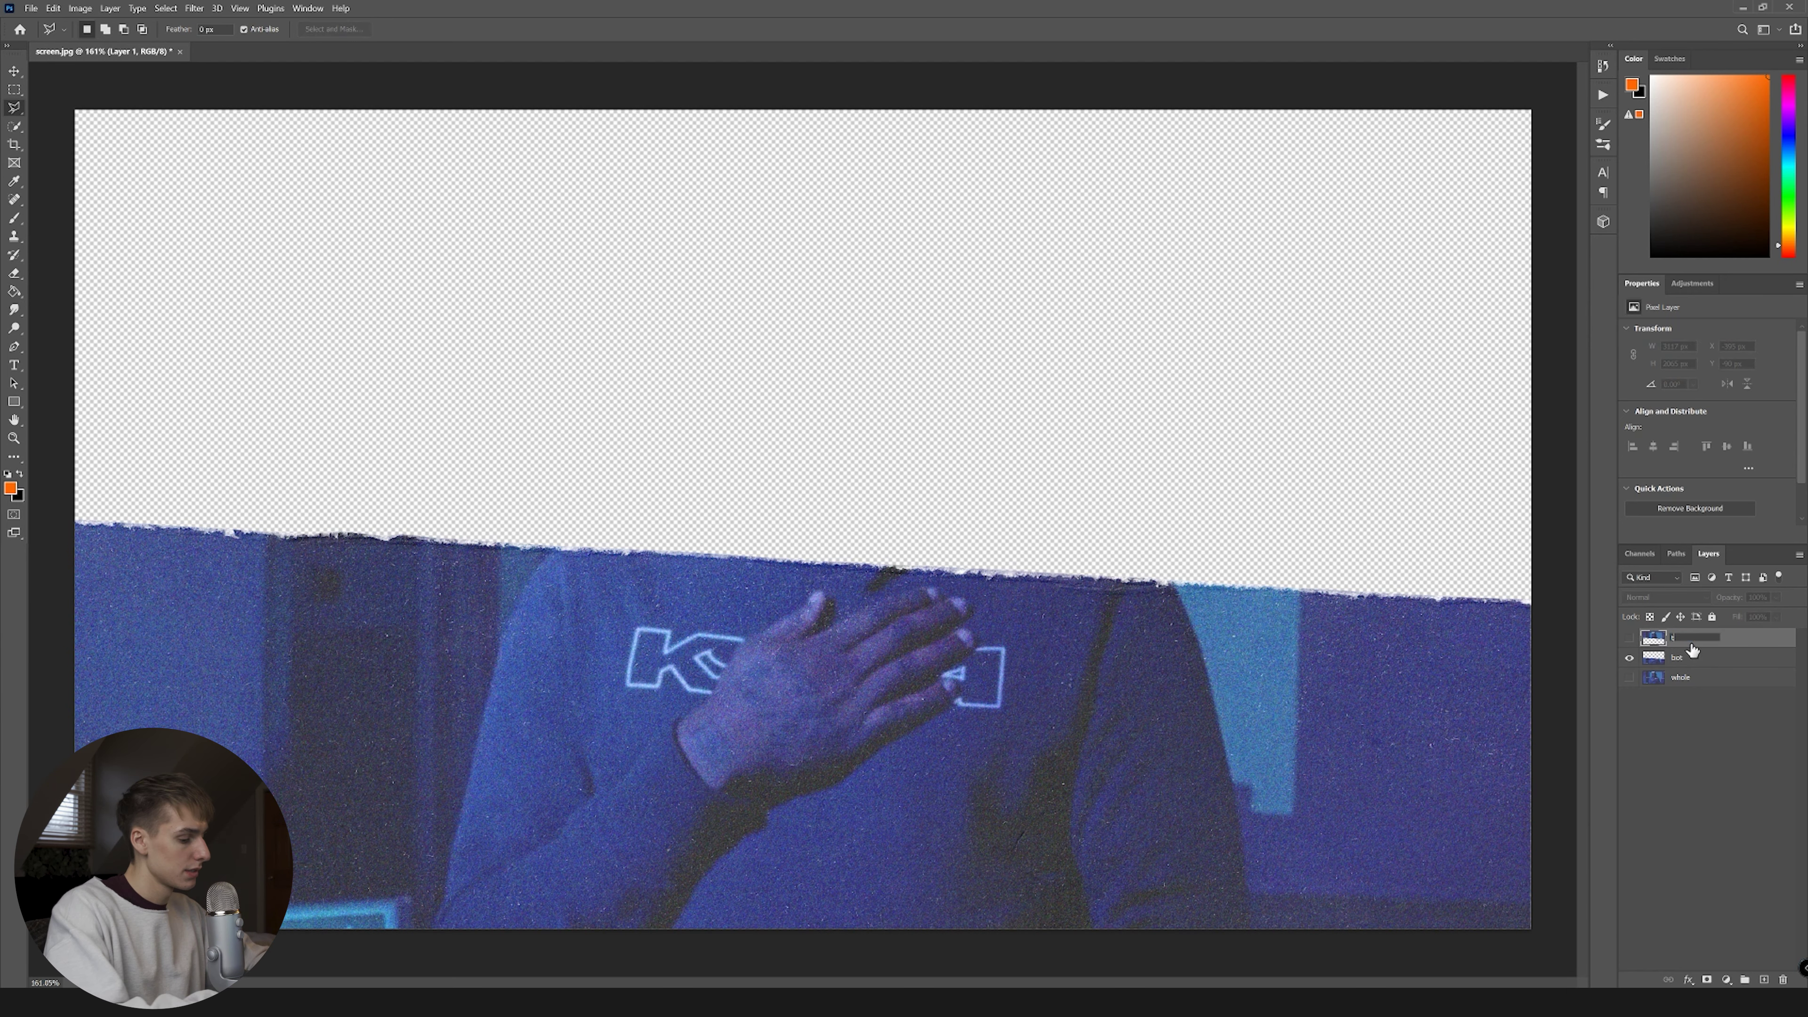
{"action": "left_click", "coordinate": [1628, 679]}
{"action": "left_click", "coordinate": [1629, 678]}
{"action": "left_click", "coordinate": [1629, 678]}
{"action": "left_click", "coordinate": [1629, 639]}
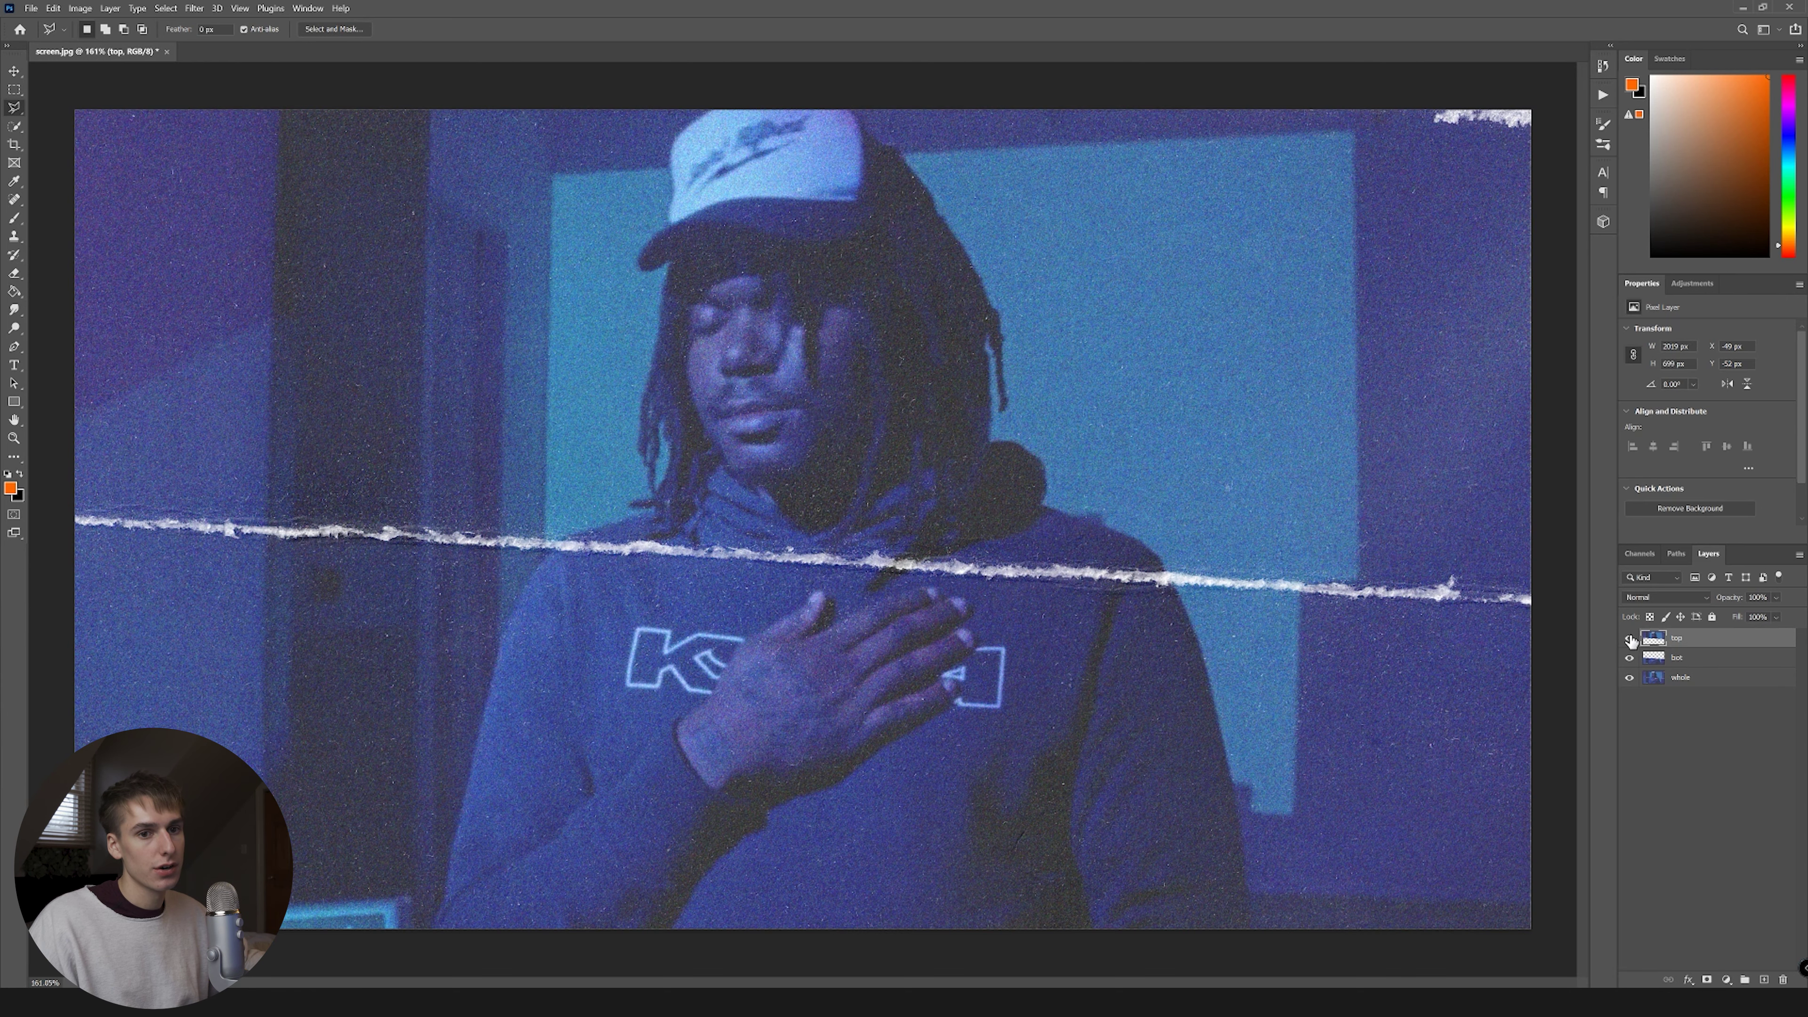
Step: Save the layered image as a Photoshop file named RipTrans1 in the 12.24.20 folder inside youtube
{"action": "key", "text": "ctrl+shift+s"}
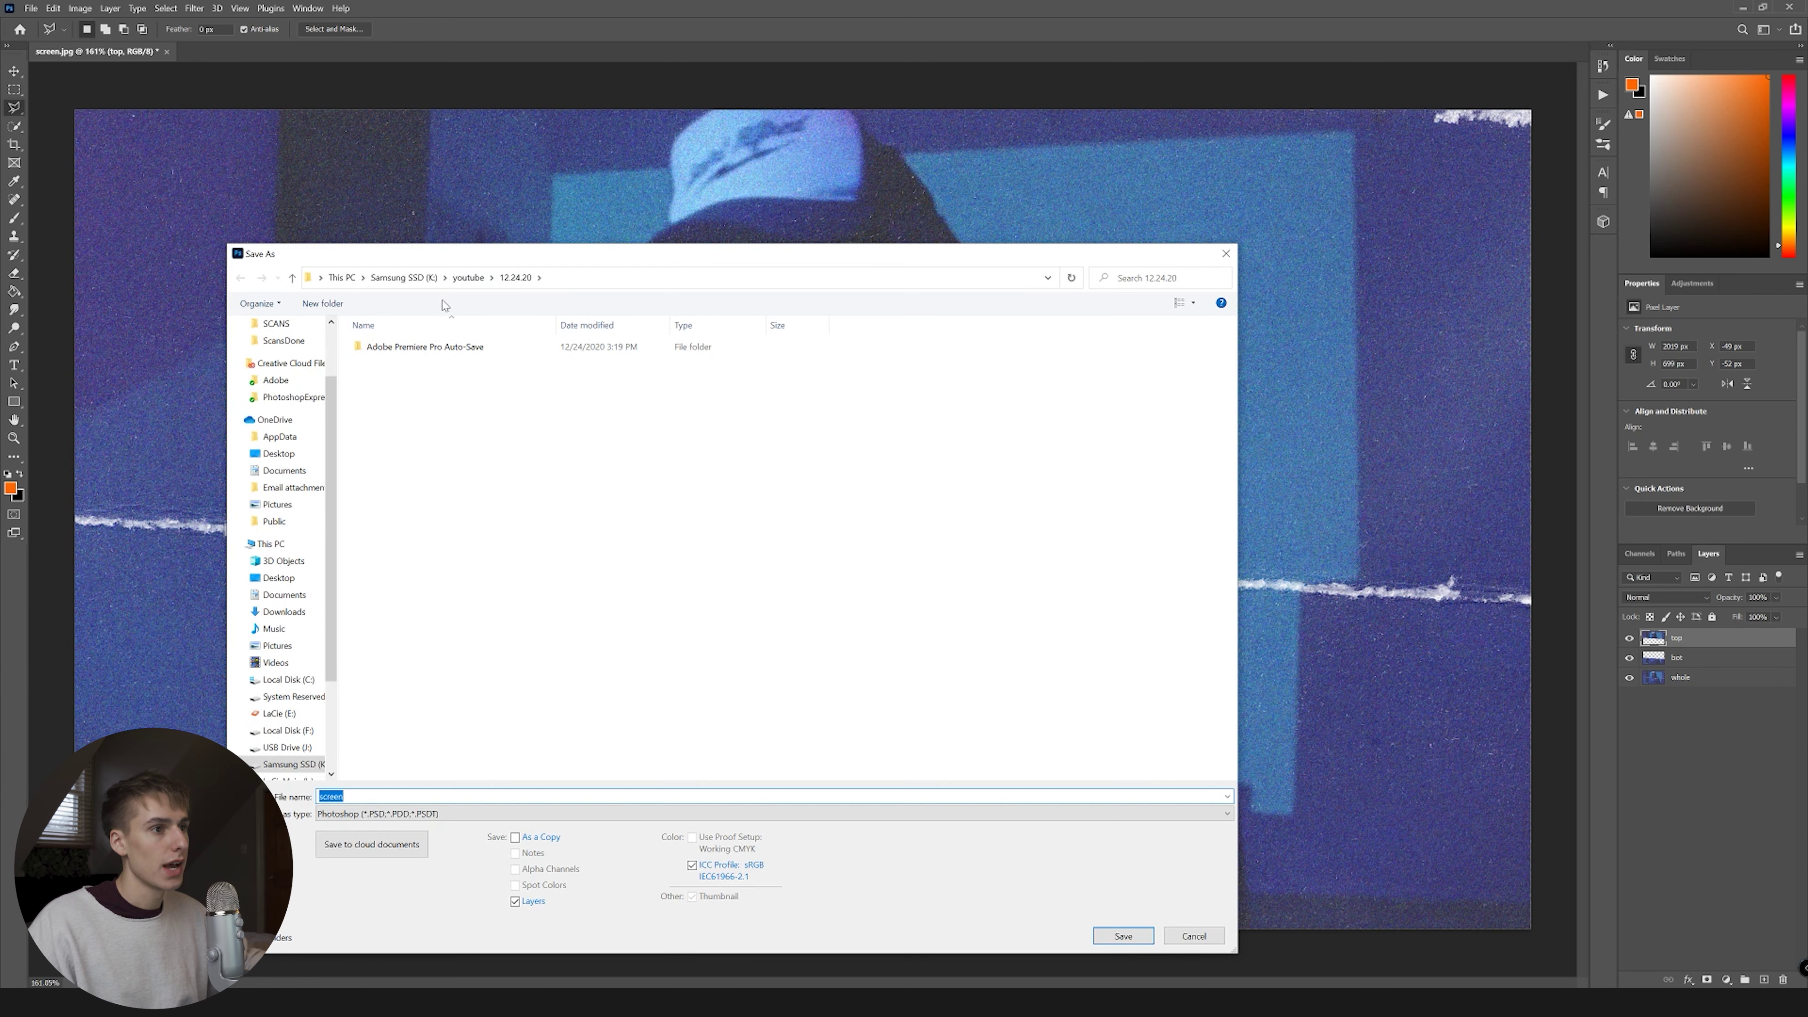
{"action": "left_click", "coordinate": [467, 278]}
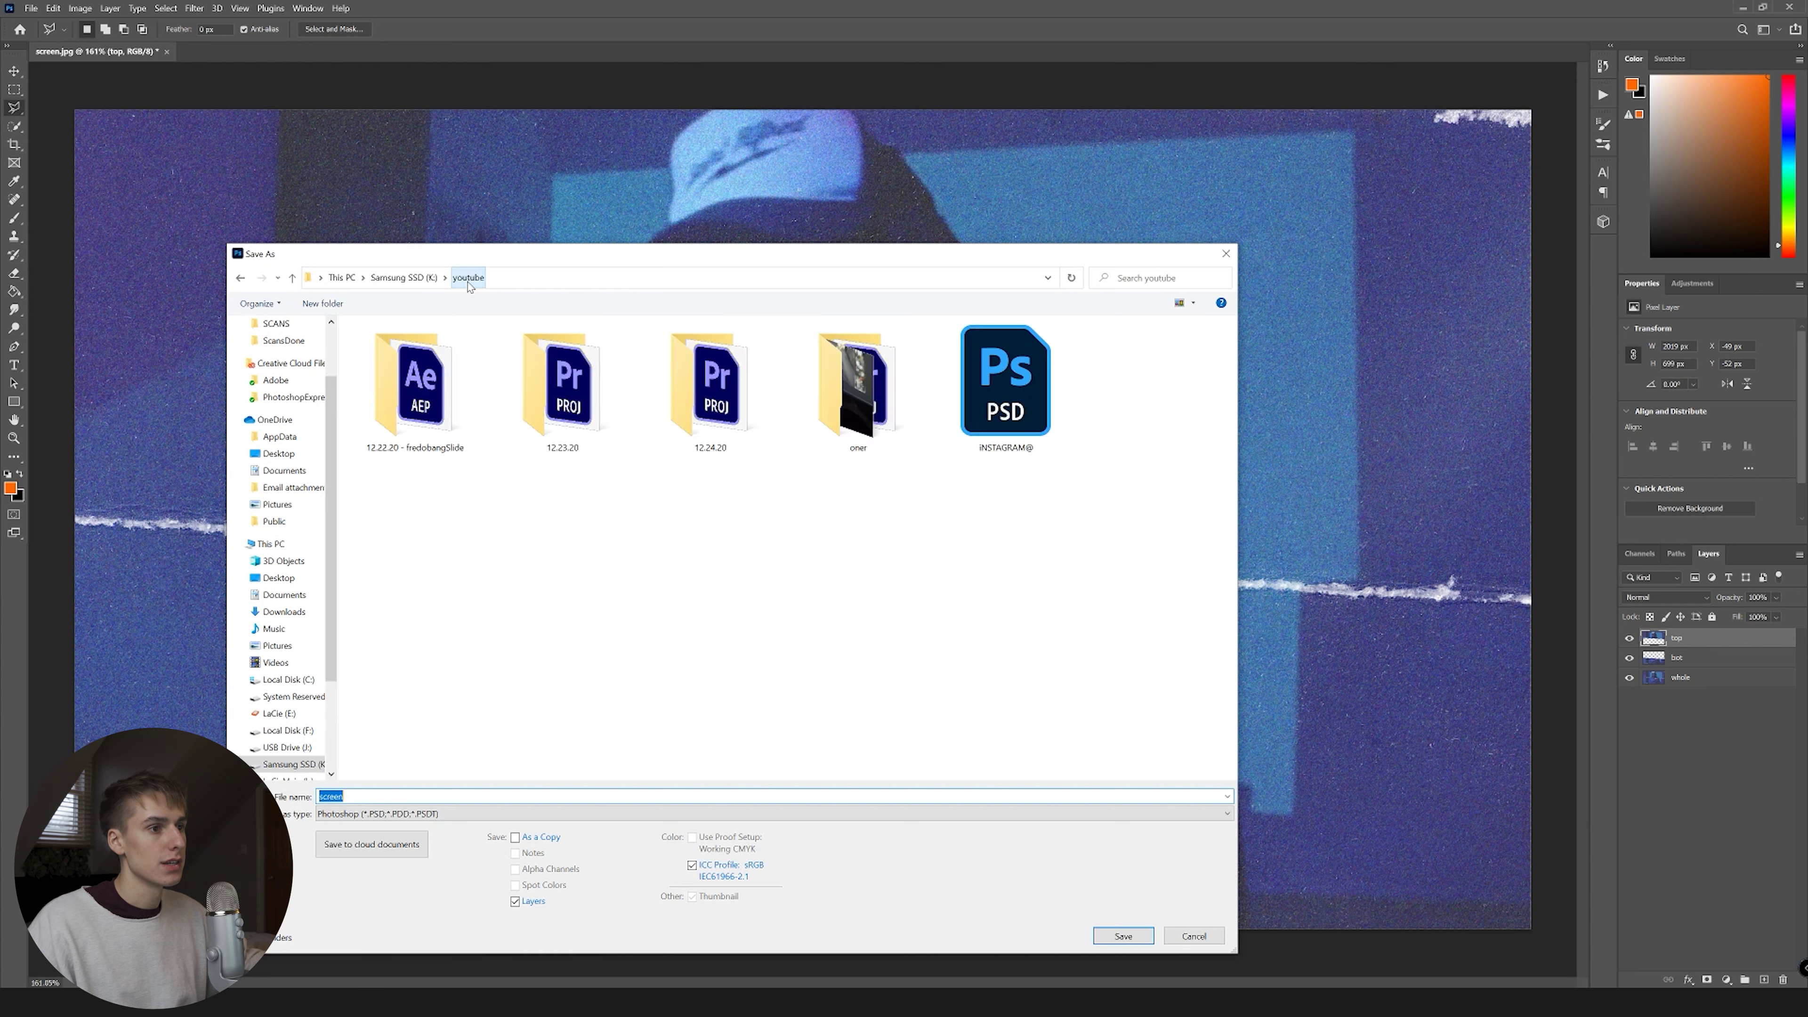
{"action": "left_click", "coordinate": [724, 447]}
{"action": "double_click", "coordinate": [725, 447]}
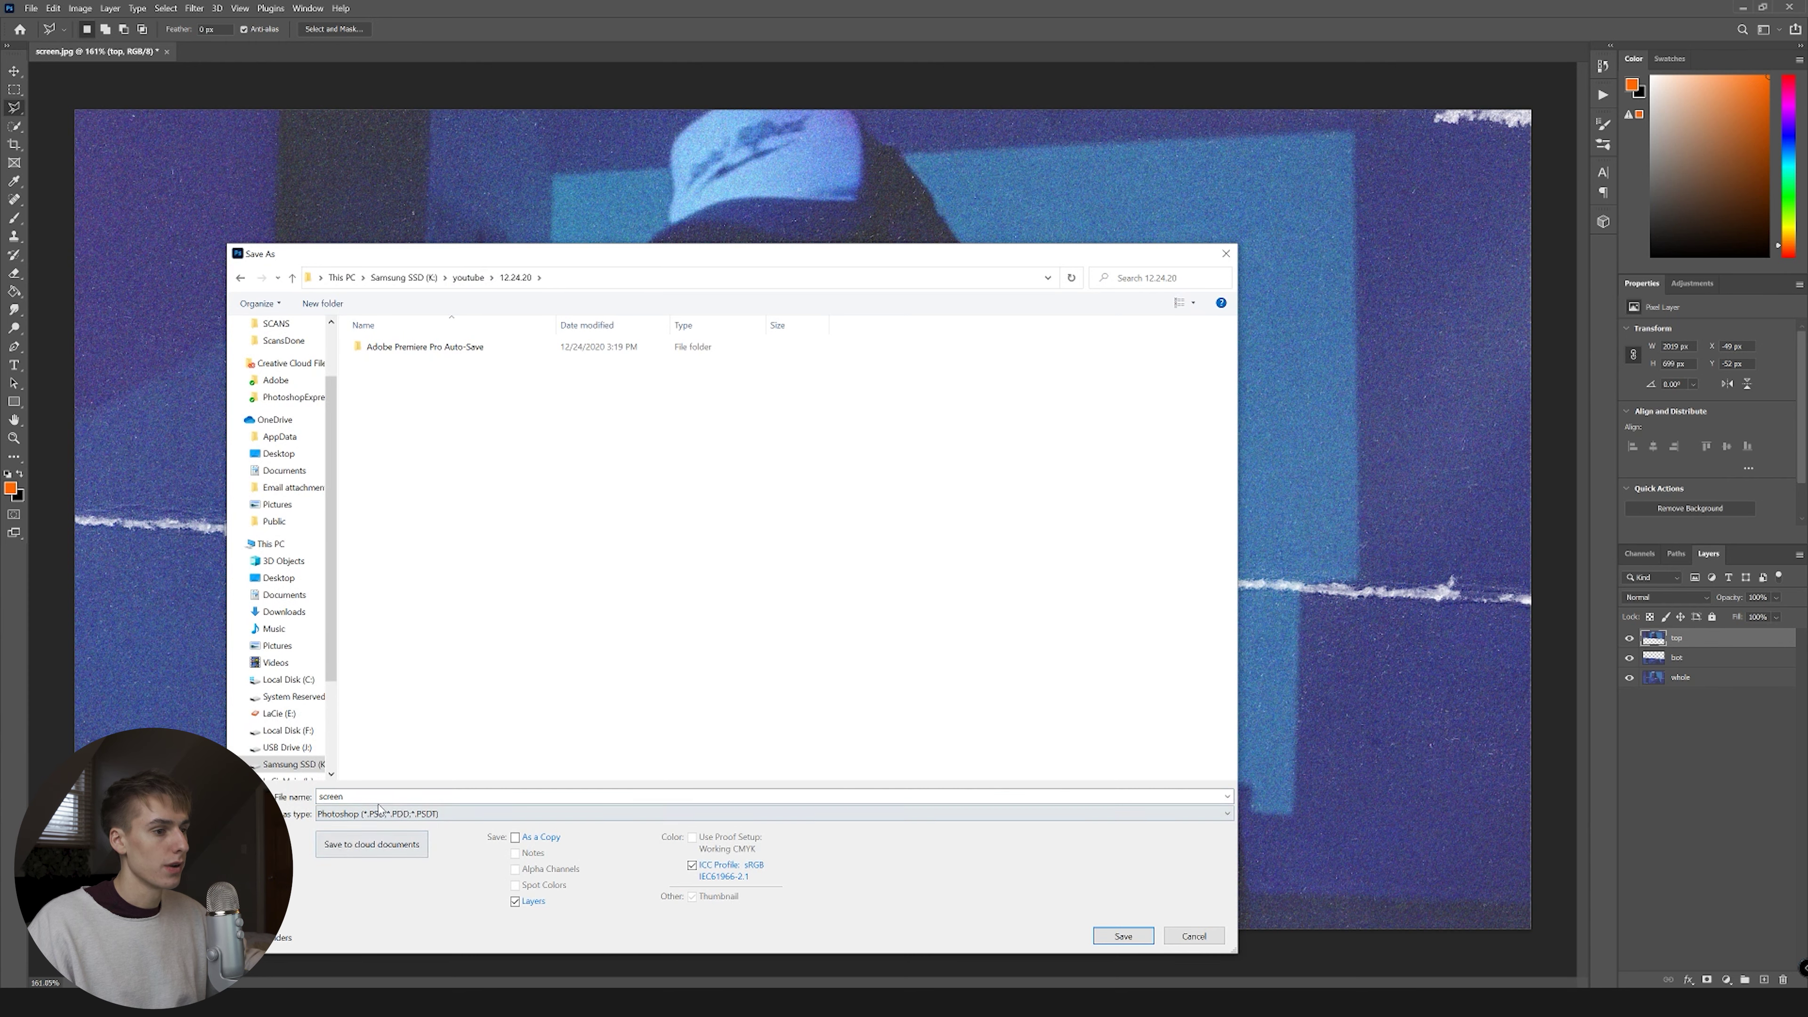
{"action": "left_click_drag", "start_coordinate": [378, 796], "coordinate": [288, 799]}
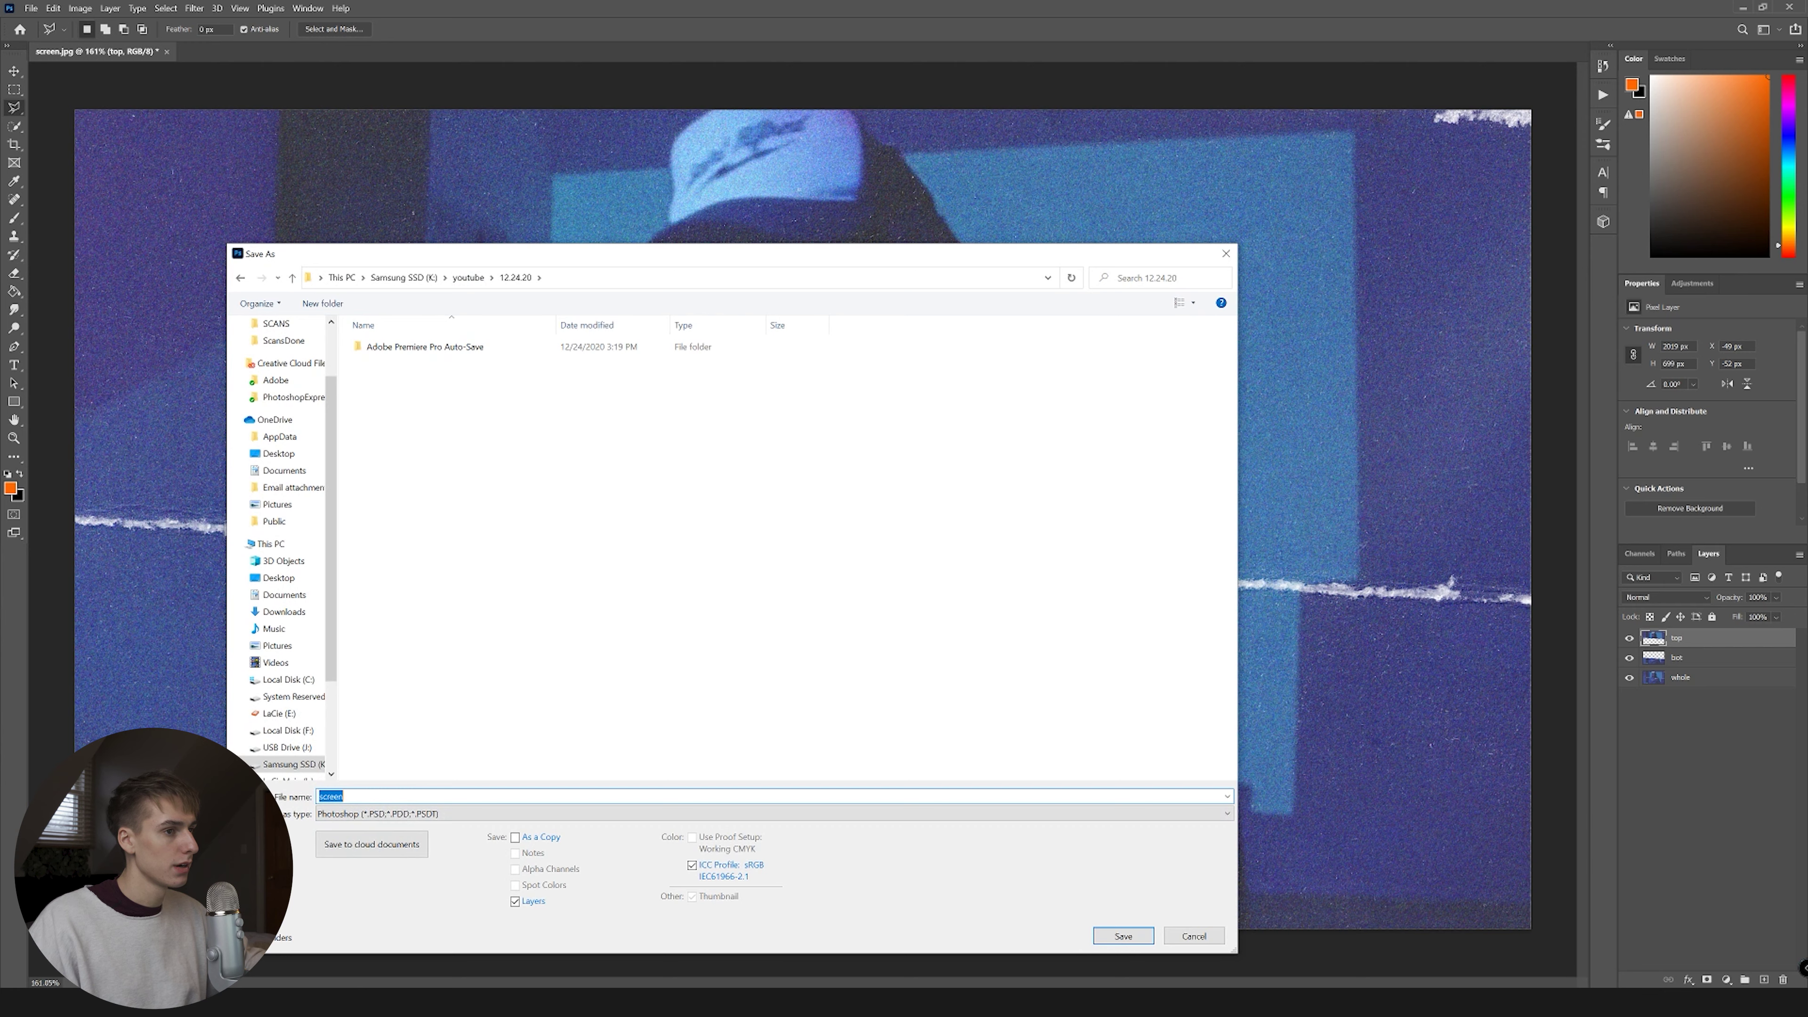
{"action": "type", "text": "Rip"}
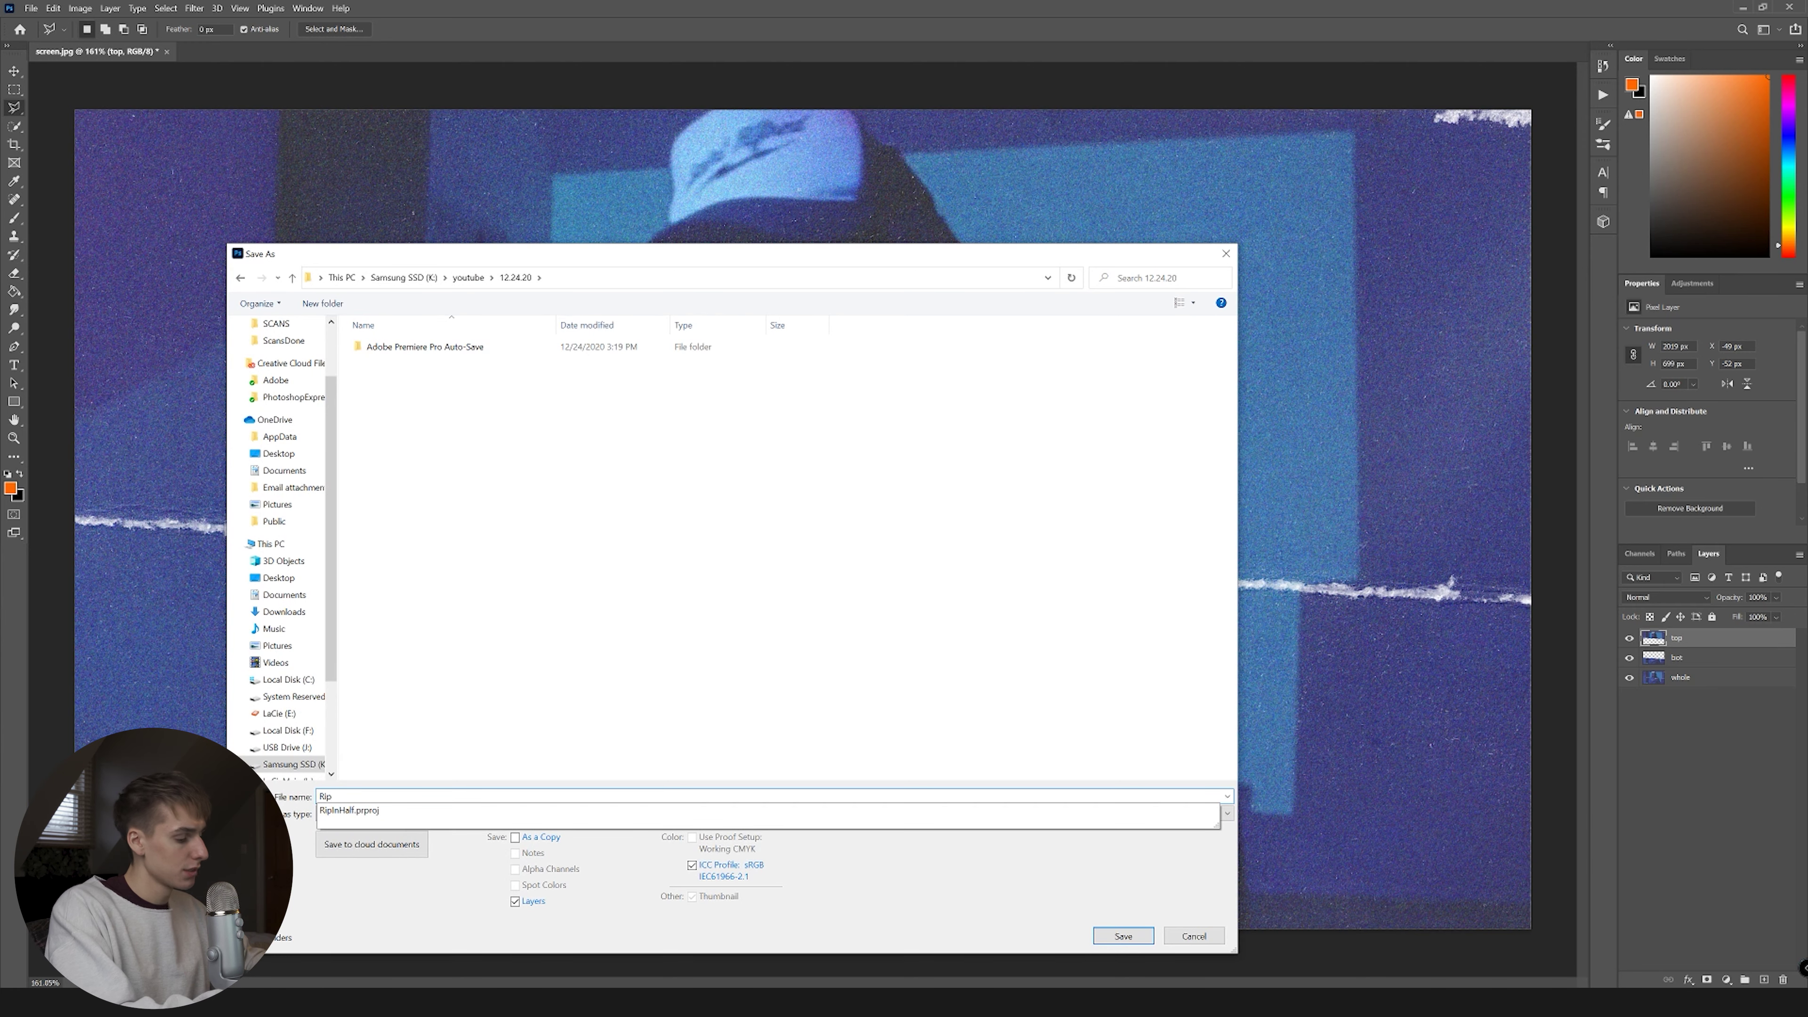
{"action": "type", "text": "Trans1"}
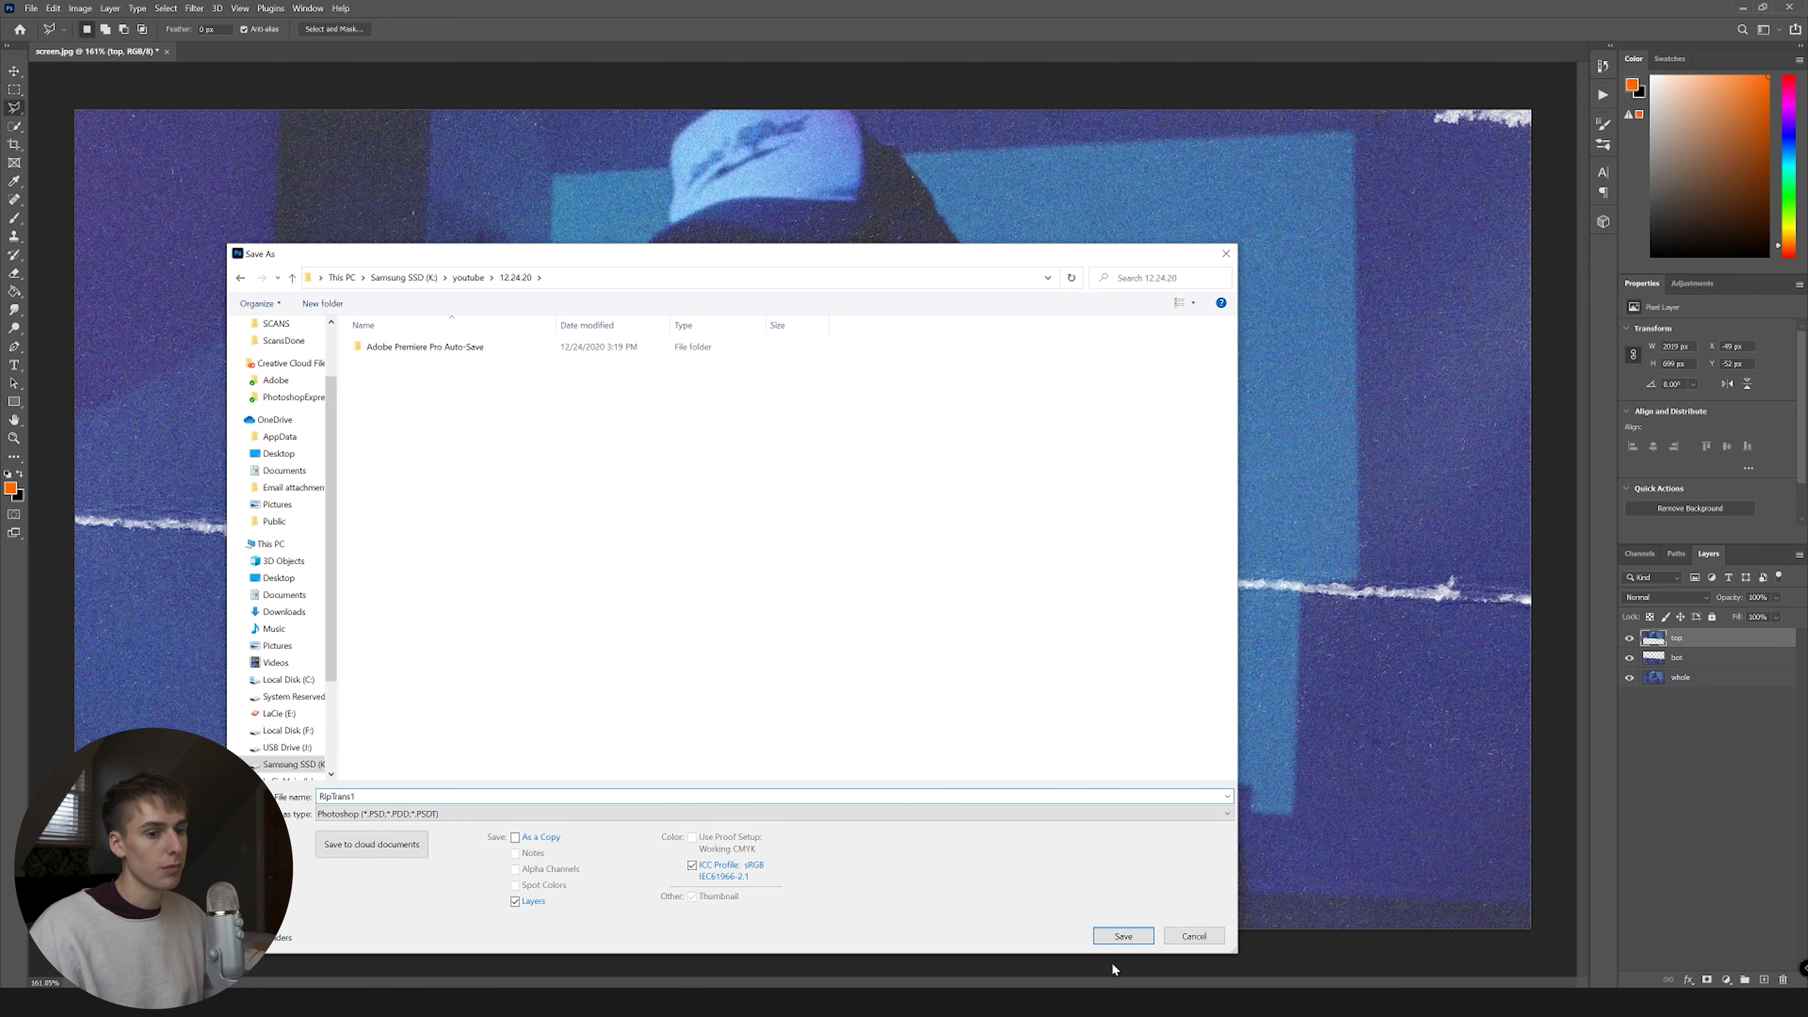
{"action": "left_click", "coordinate": [1123, 939]}
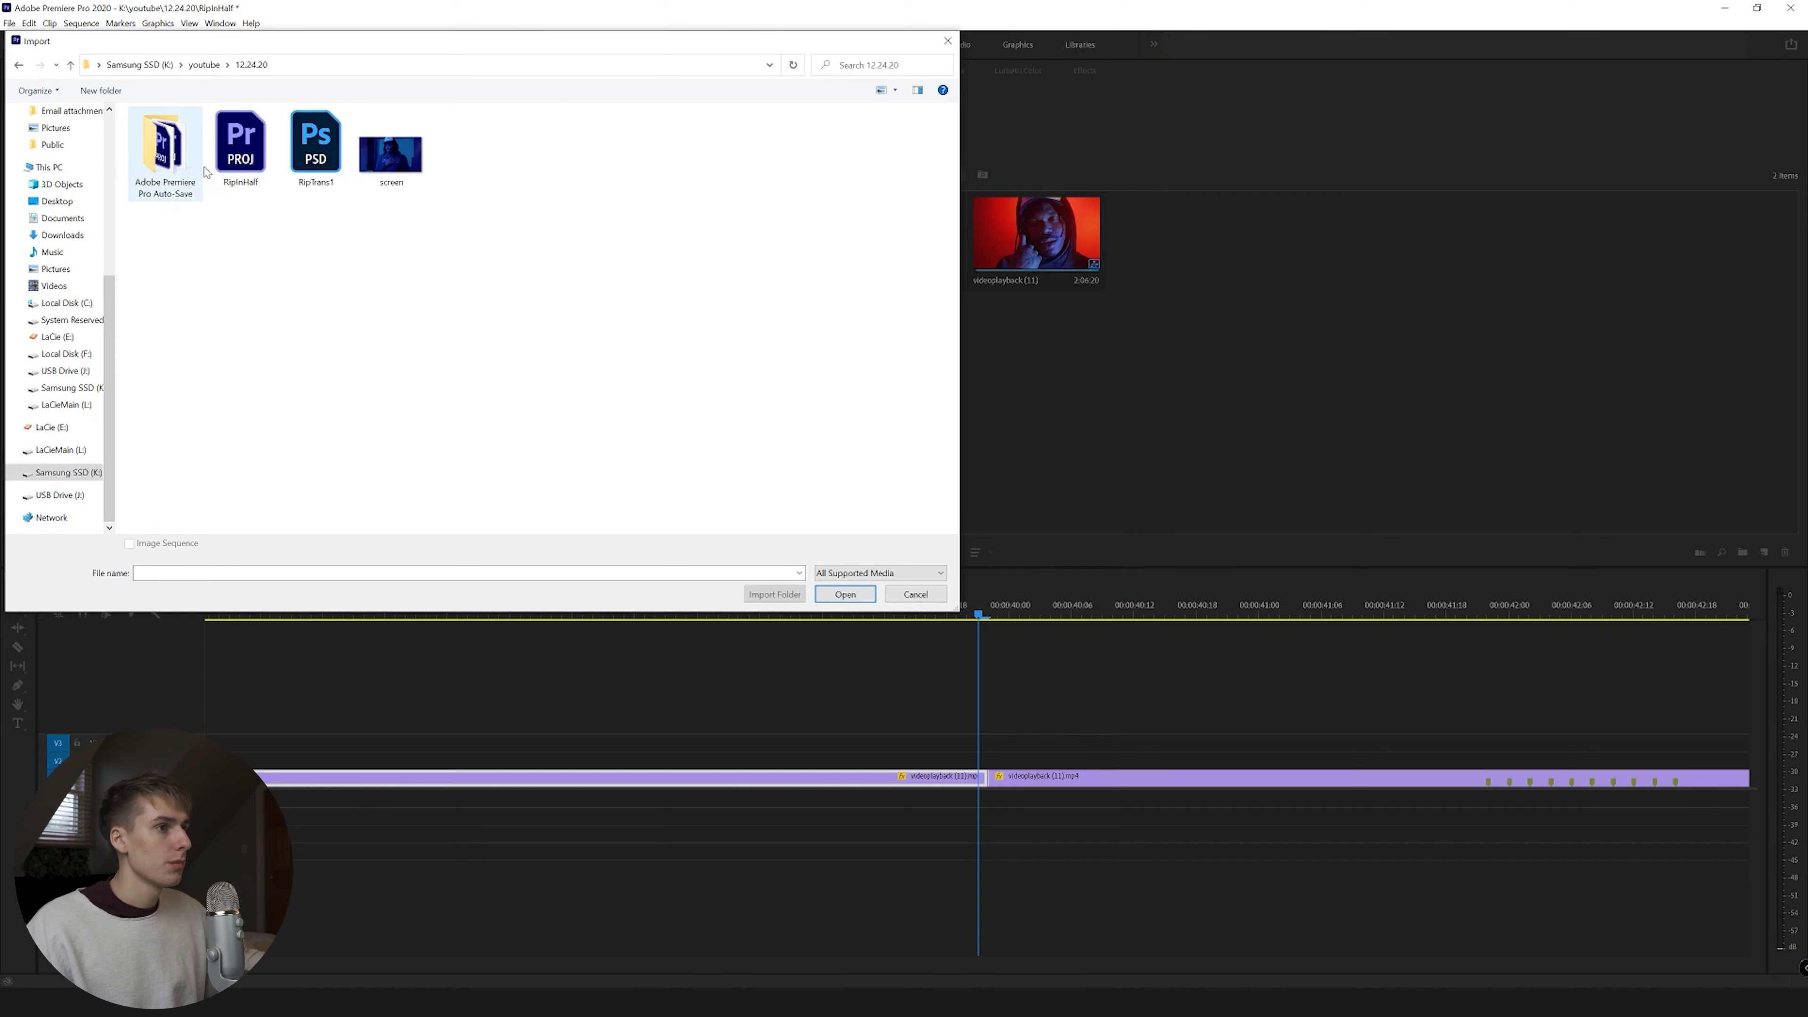
Step: In Premiere Pro, import RipTrans1.psd as Individual Layers with the top, bot and whole layers included
{"action": "left_click", "coordinate": [326, 178]}
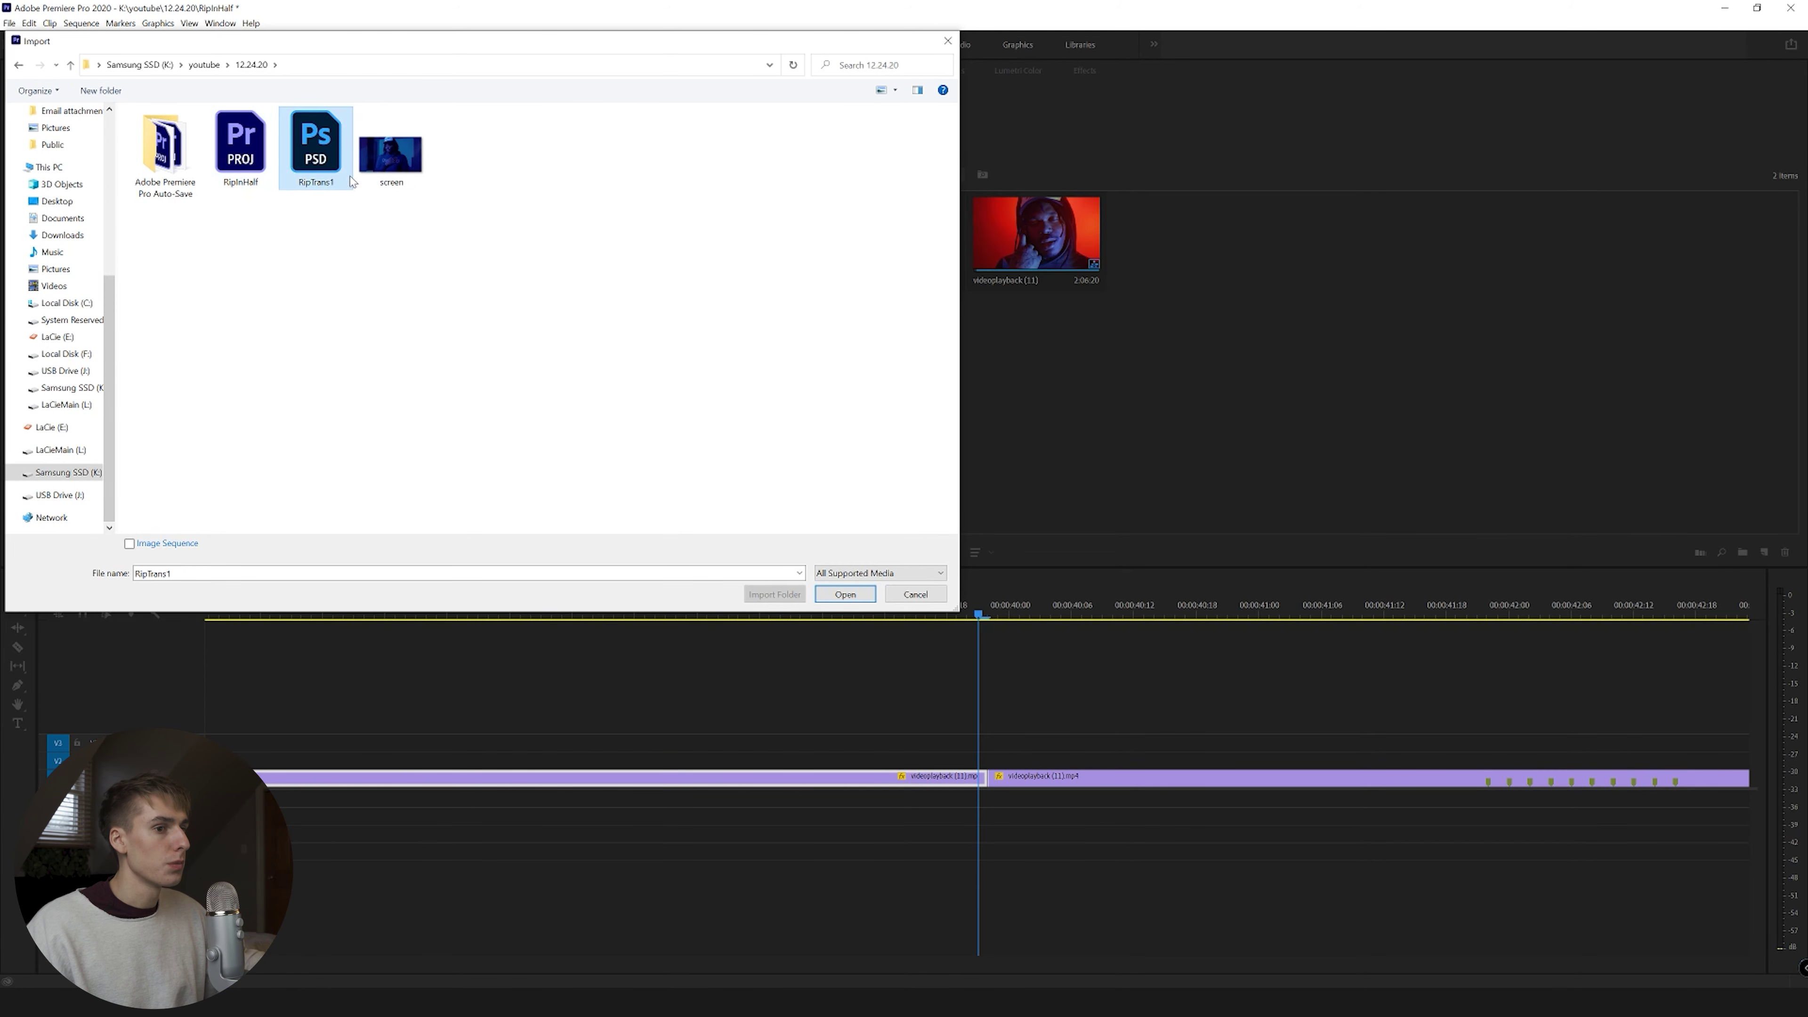
{"action": "left_click", "coordinate": [845, 594]}
{"action": "left_click", "coordinate": [800, 382]}
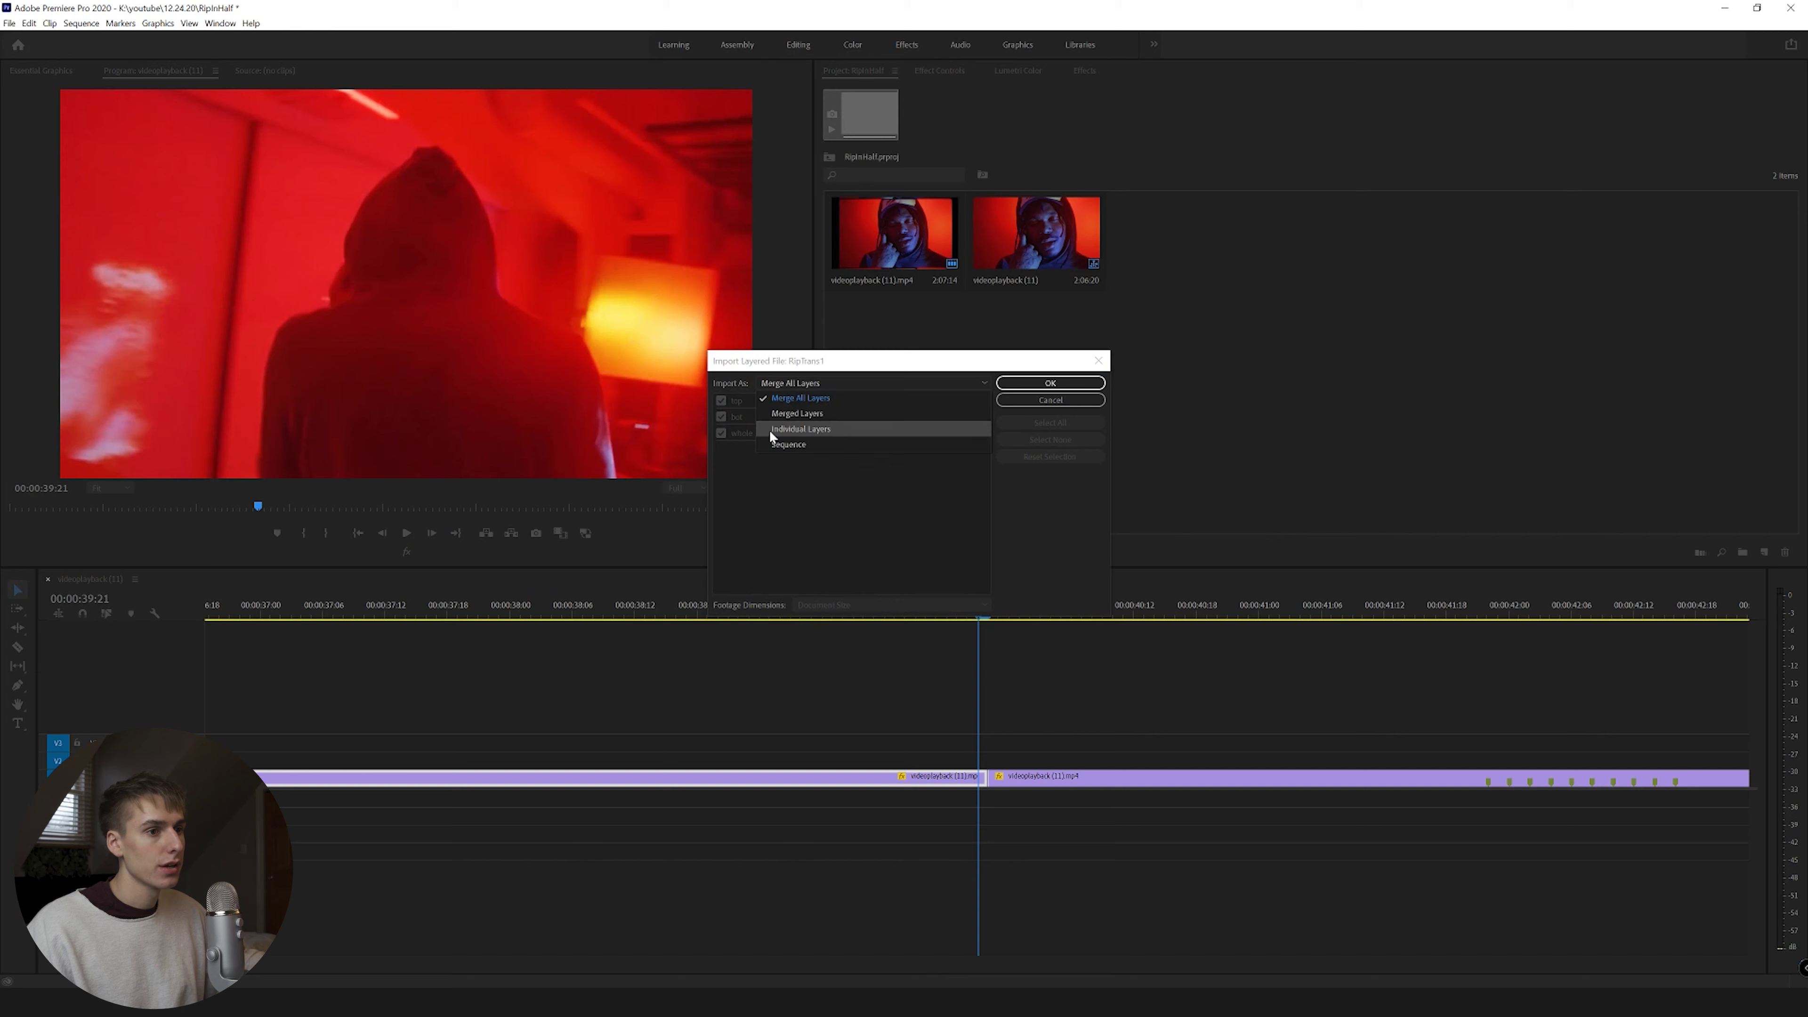
{"action": "left_click", "coordinate": [825, 428]}
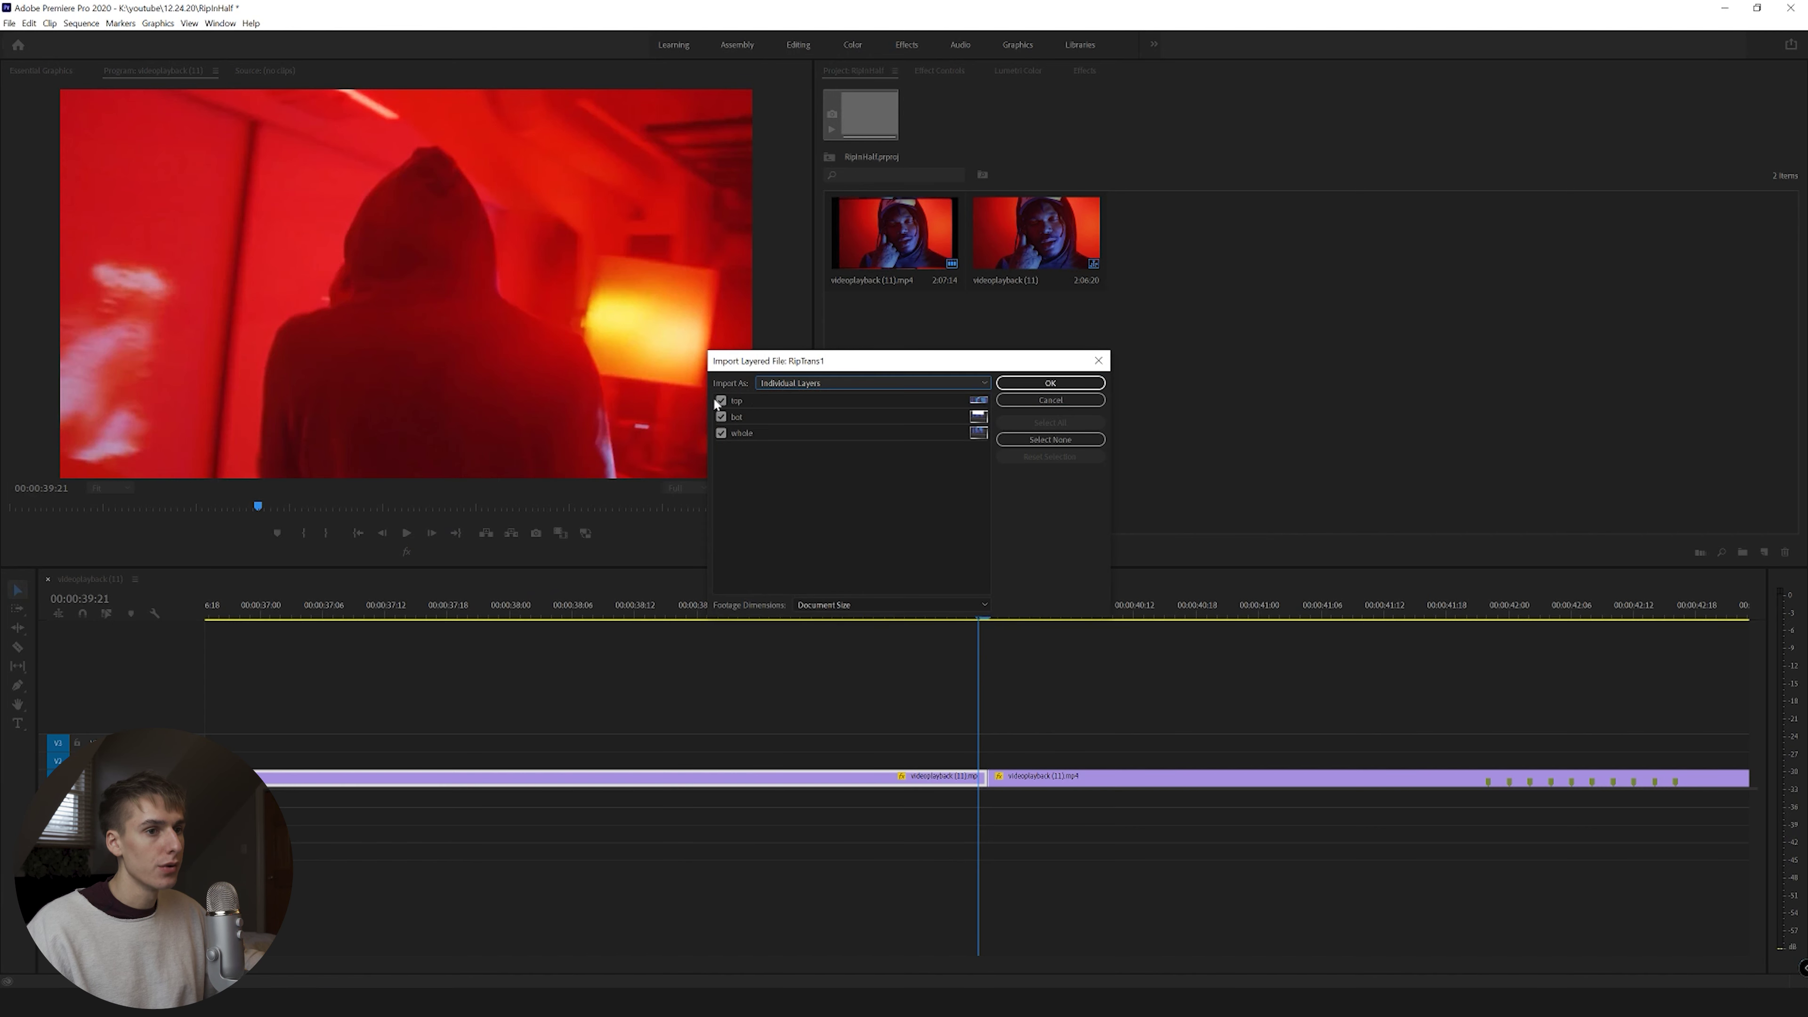
{"action": "left_click", "coordinate": [1050, 382]}
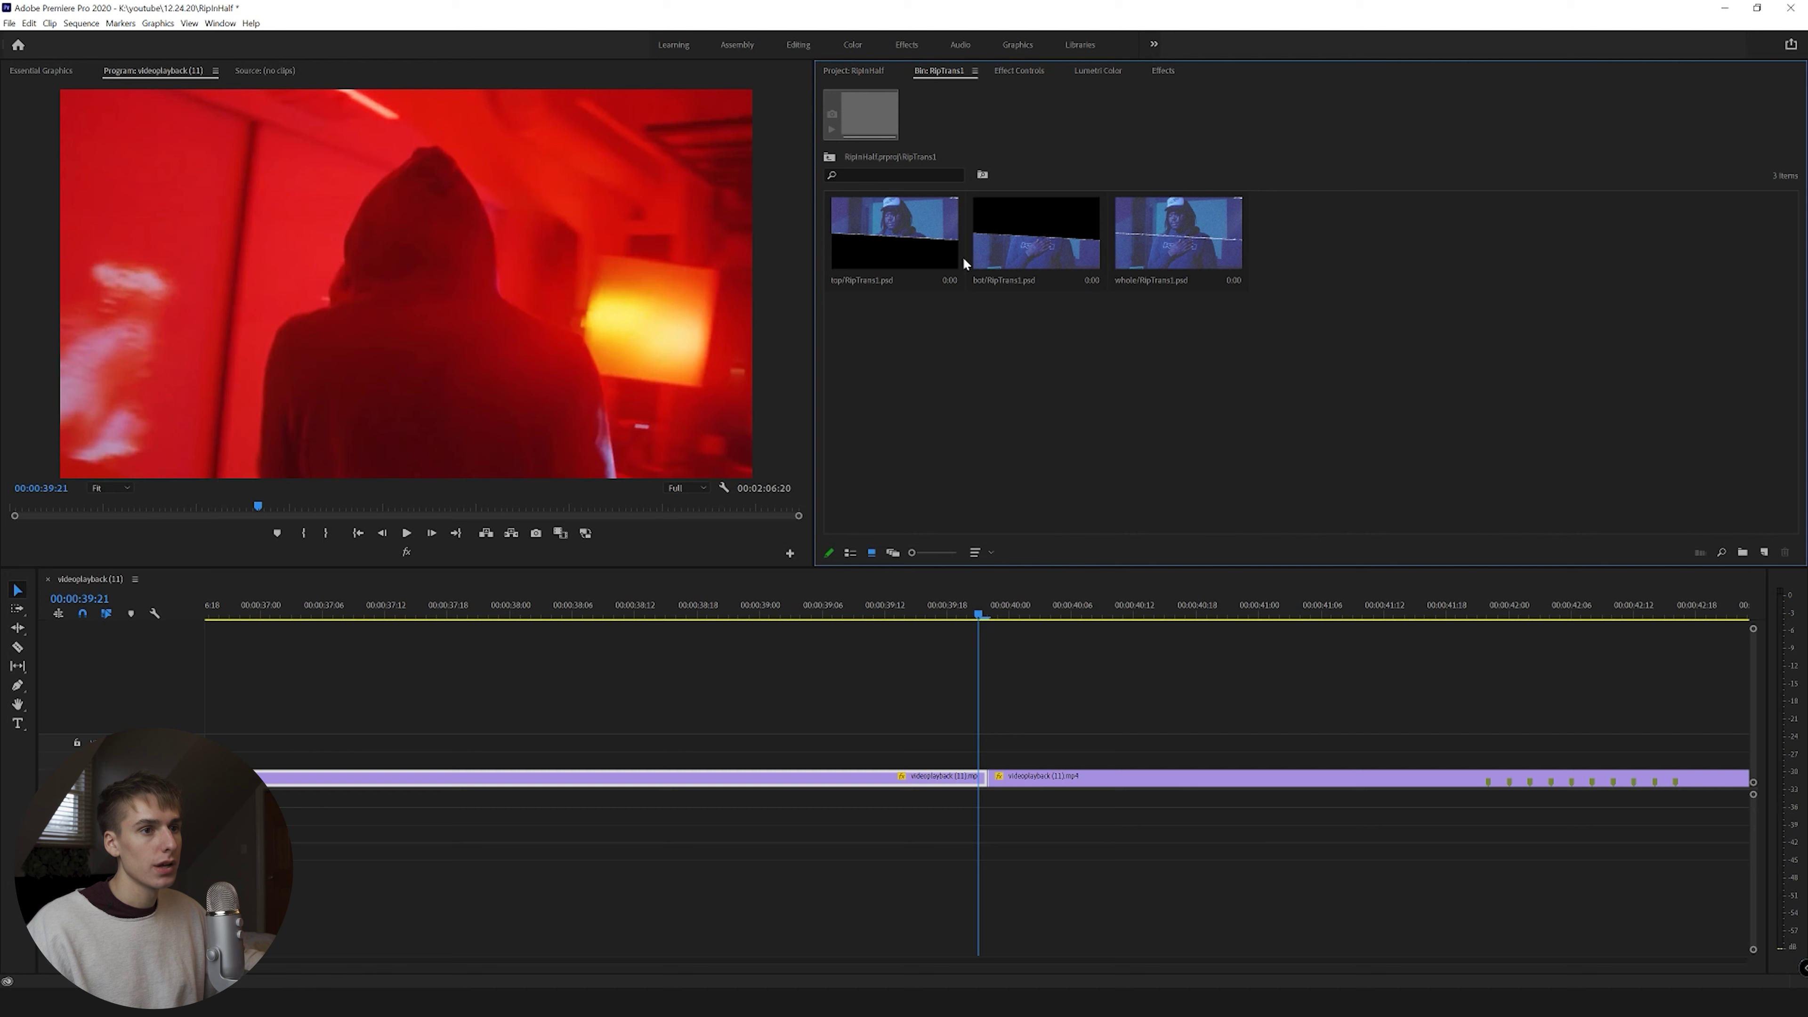
Step: Place the three RipTrans1 layers as consecutive one-frame clips above the end of the first video clip and check them frame by frame
{"action": "left_click_drag", "start_coordinate": [1010, 269], "coordinate": [972, 773]}
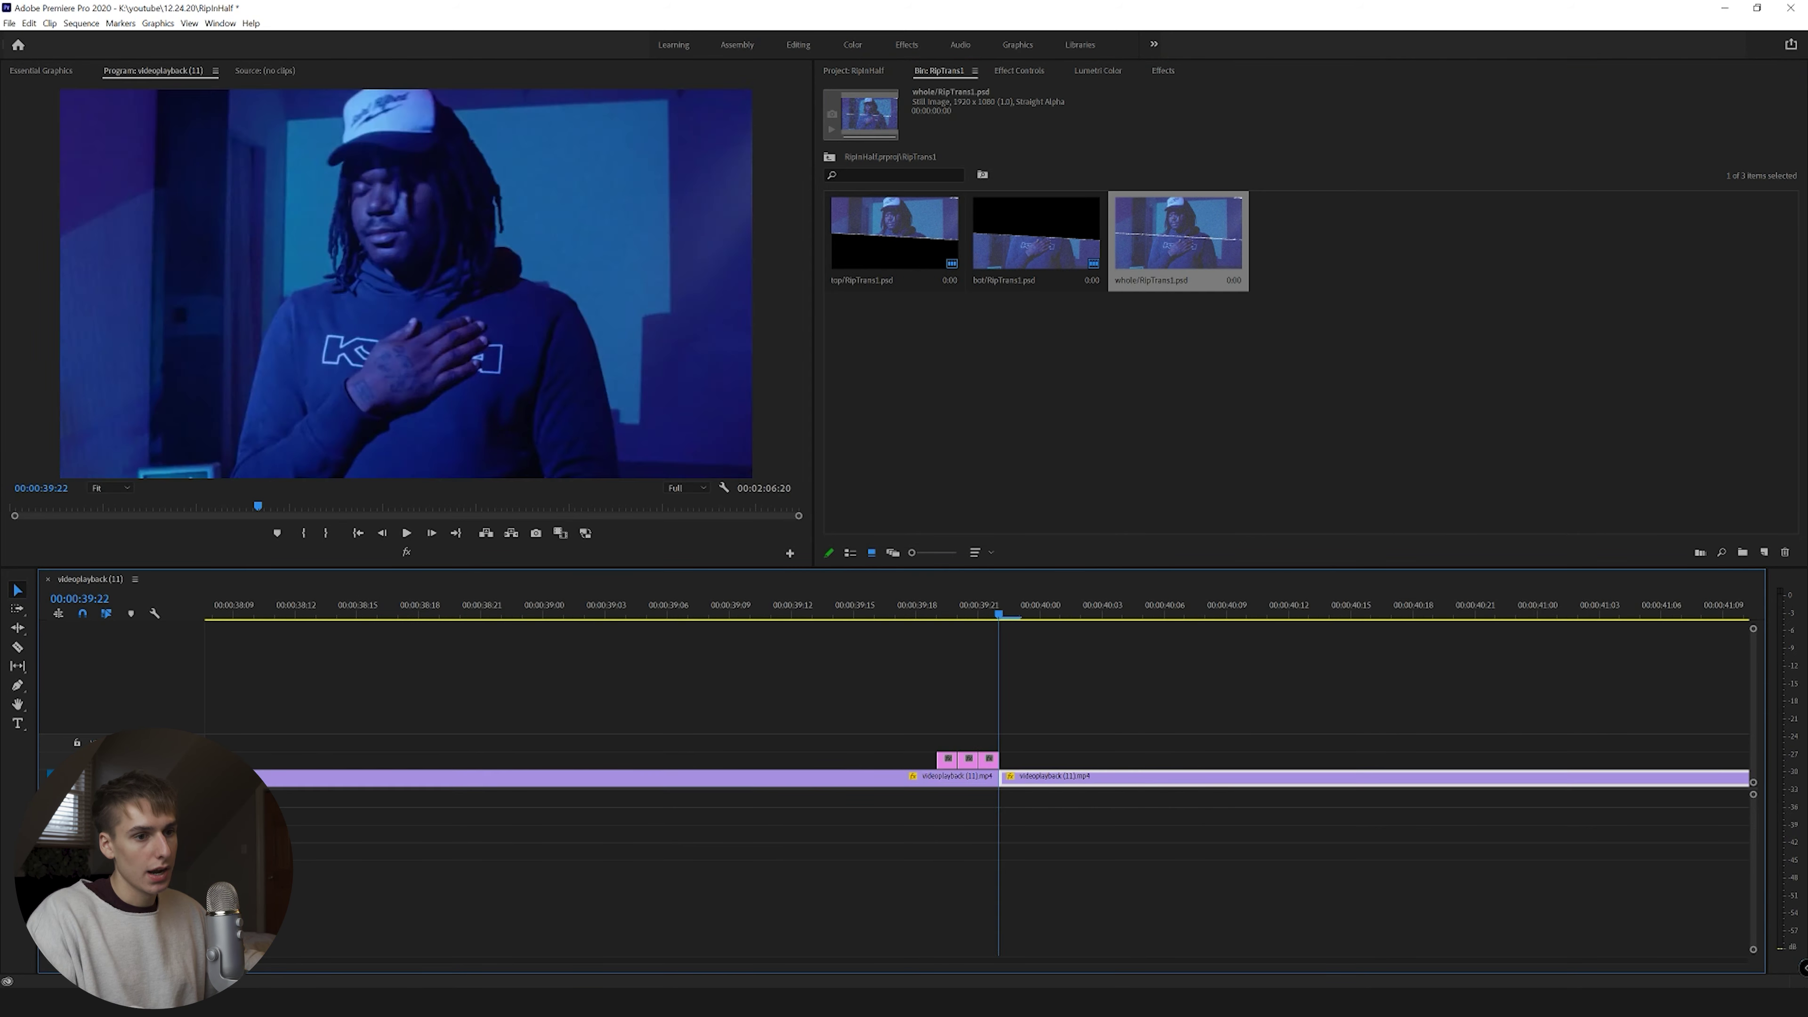
{"action": "key", "text": "Left"}
{"action": "key", "text": "Left"}
{"action": "key", "text": "Left"}
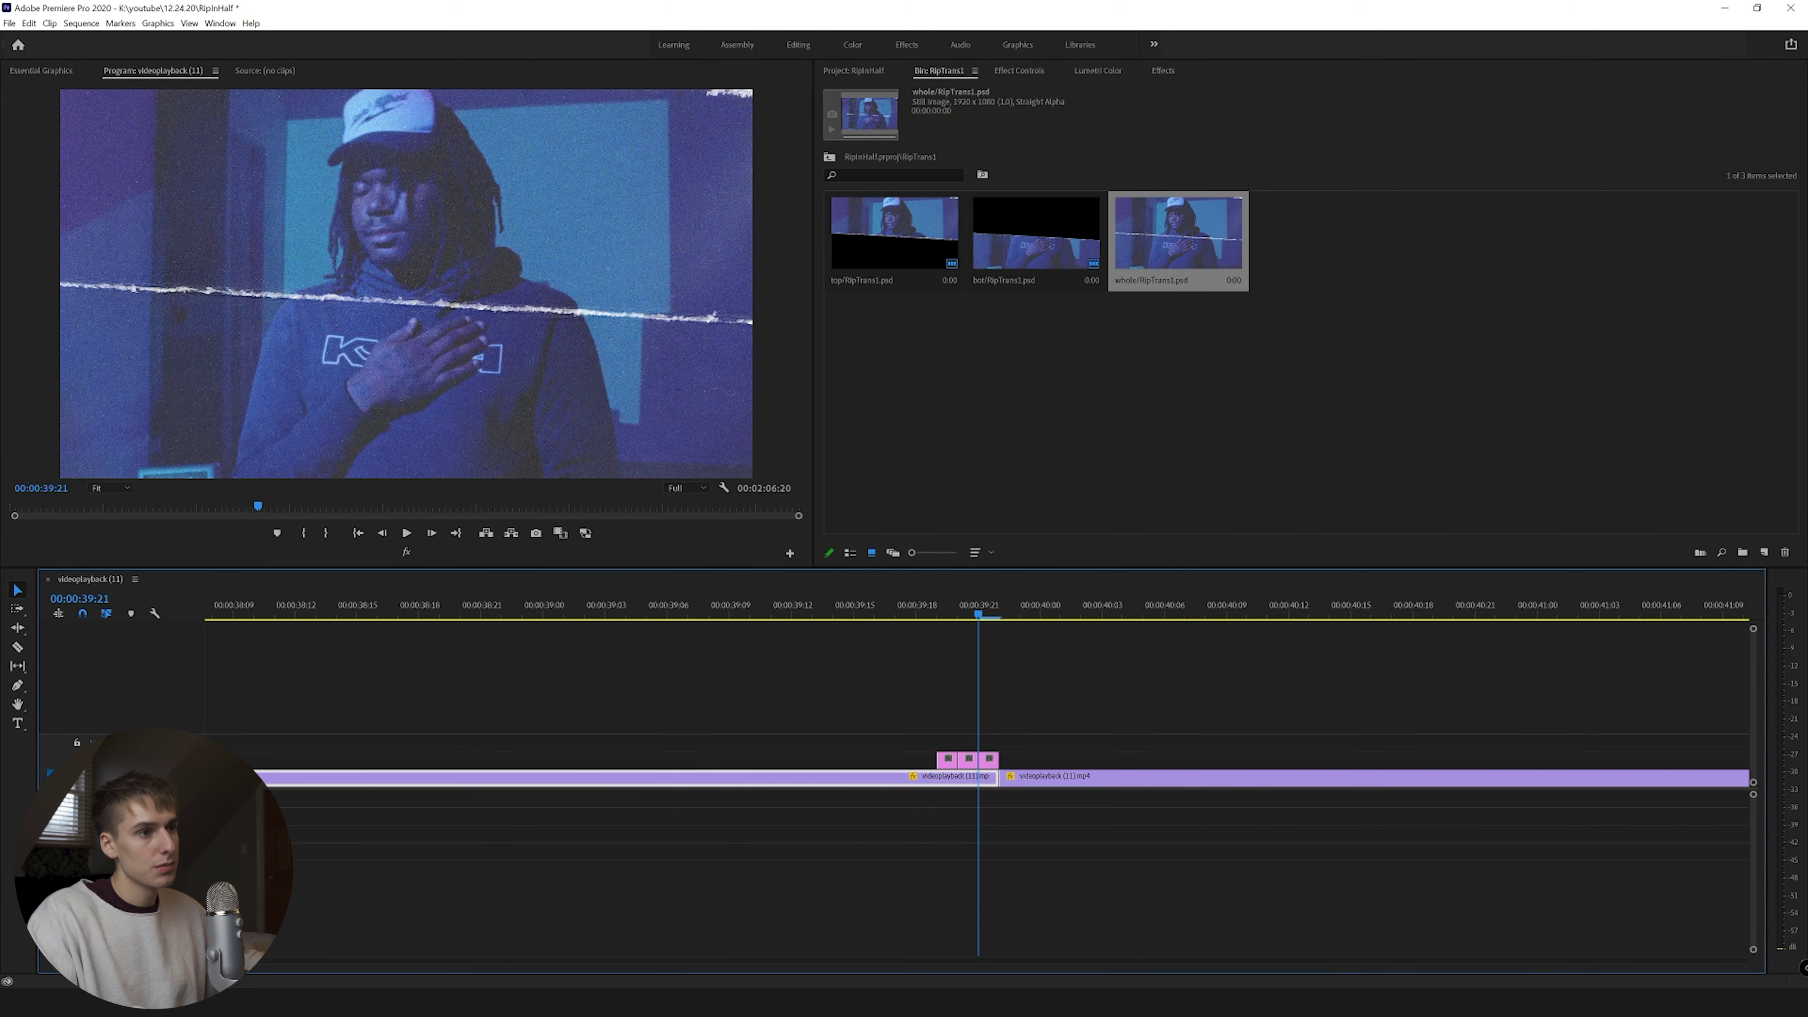
{"action": "key", "text": "Left"}
{"action": "key", "text": "Right"}
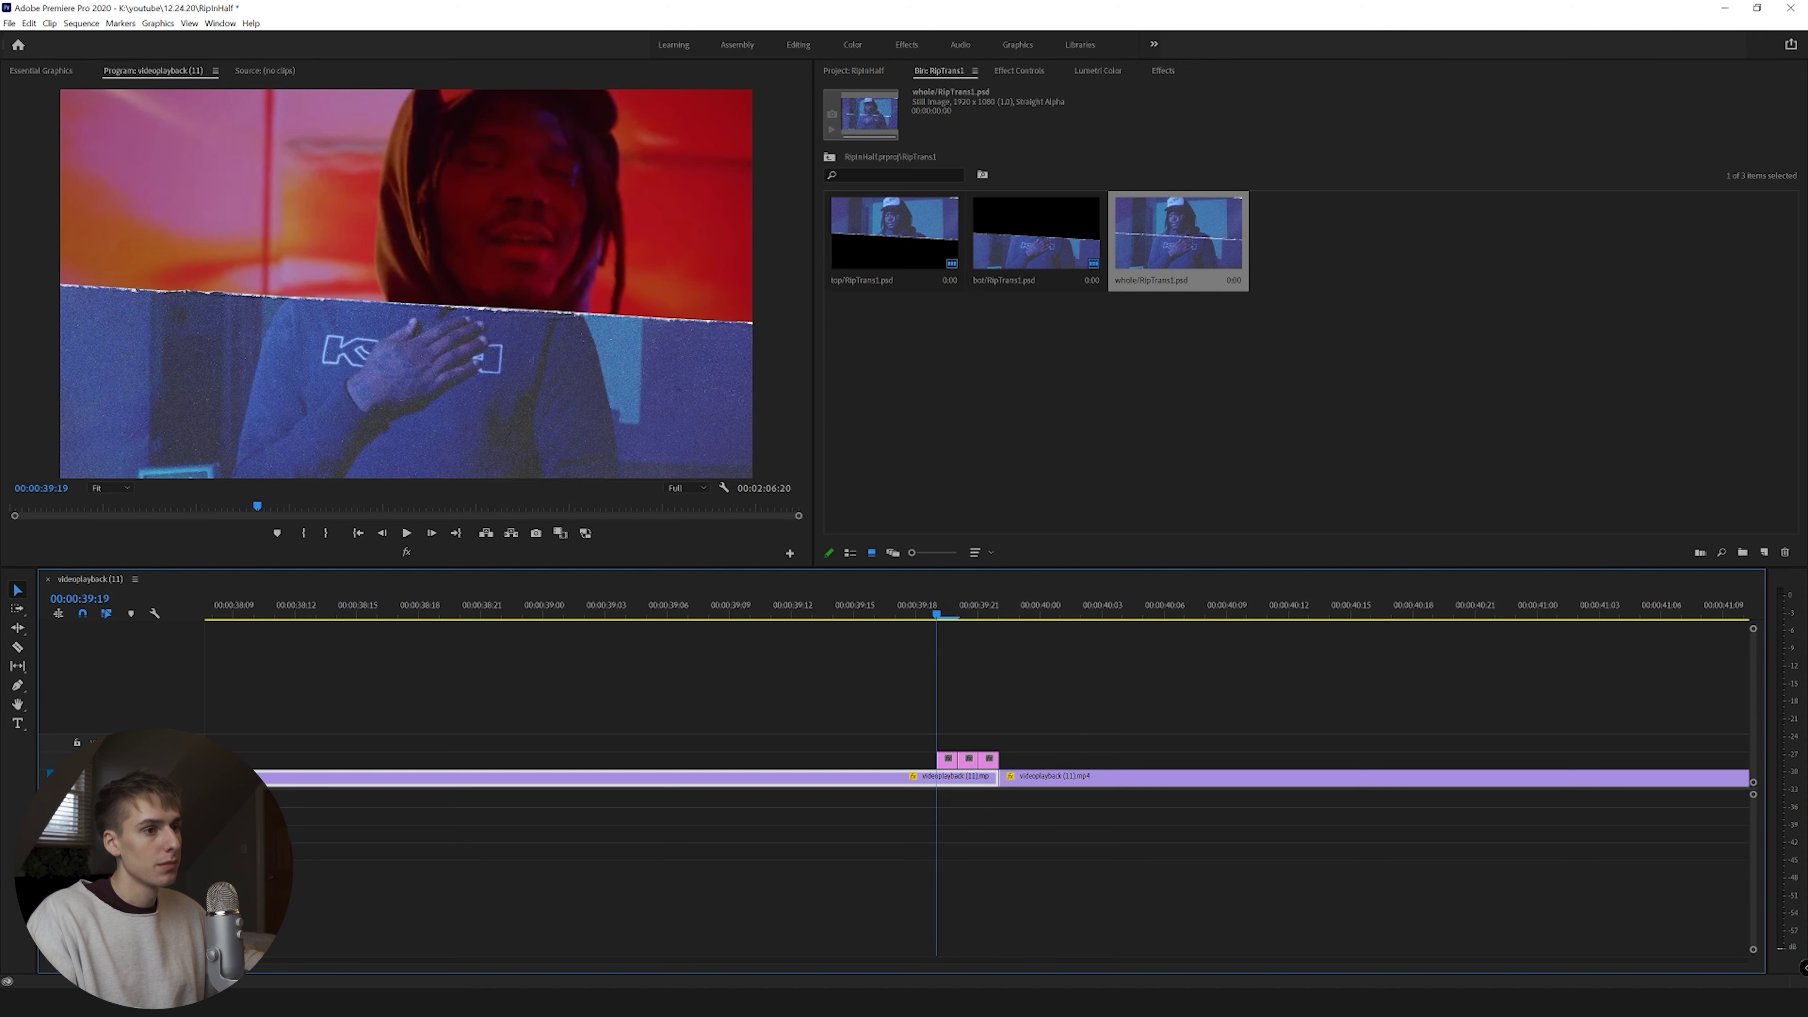
Step: Stack the top layer above the bot layer on the last frame, with the bot layer starting one frame earlier
{"action": "key", "text": "Right"}
{"action": "key", "text": "Right"}
{"action": "mouse_move", "coordinate": [972, 766]}
{"action": "left_mouse_down"}
{"action": "mouse_move", "coordinate": [971, 748]}
{"action": "mouse_move", "coordinate": [984, 764]}
{"action": "left_mouse_up"}
{"action": "left_click_drag", "start_coordinate": [938, 614], "coordinate": [980, 621]}
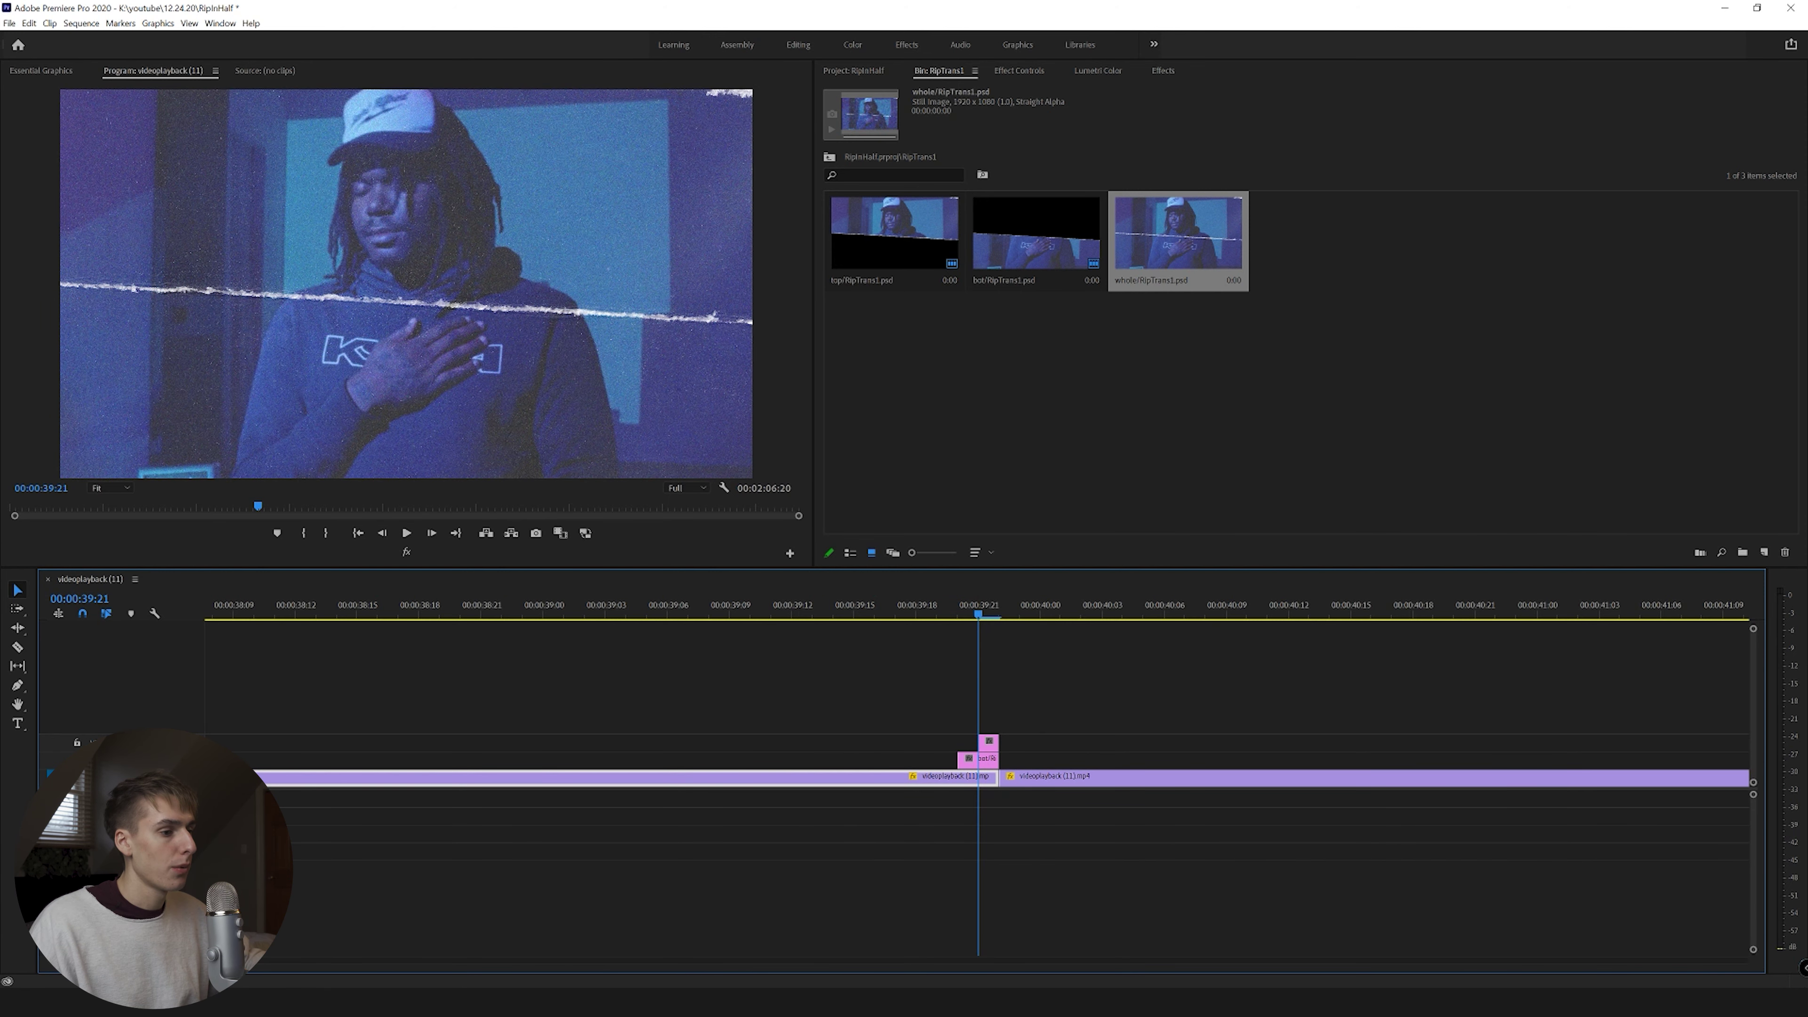
Step: Switch to File Explorer, find Masking3 in the pack's Masking Tape folder and add it on the track above the torn layers at 00:00:39:20
{"action": "key", "text": "alt+Tab"}
{"action": "left_click", "coordinate": [488, 353]}
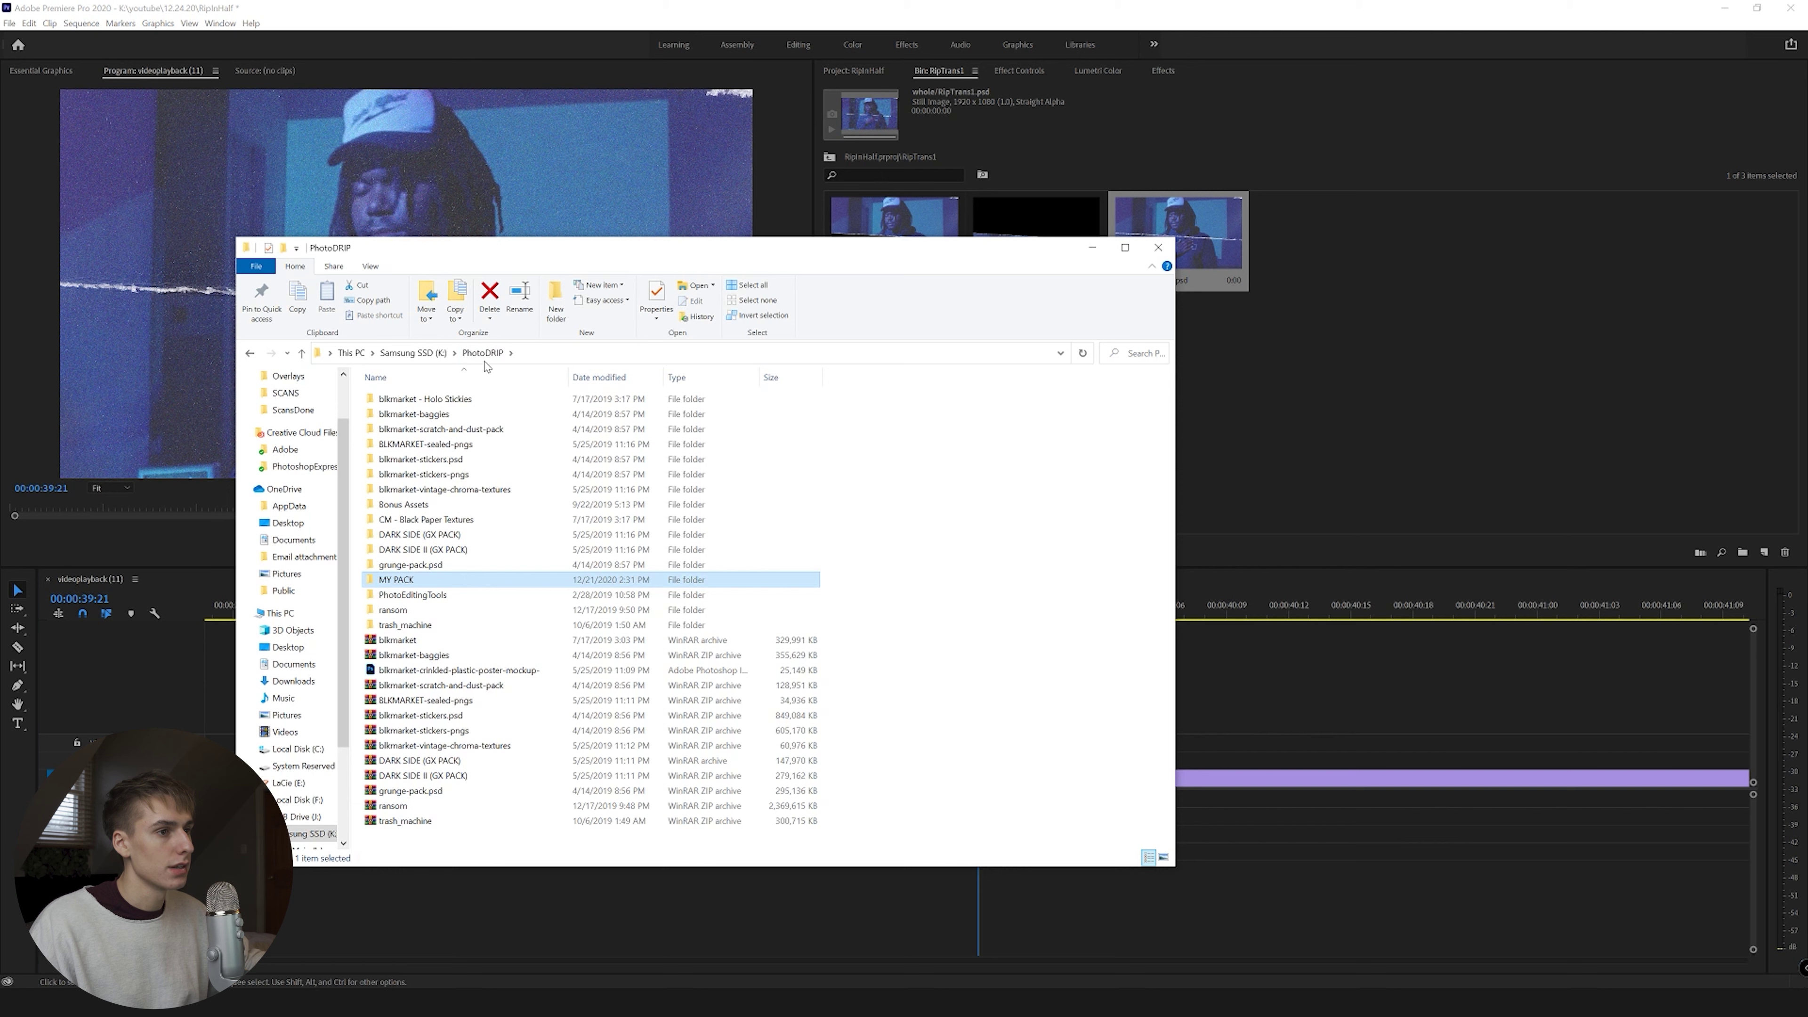
{"action": "double_click", "coordinate": [396, 579]}
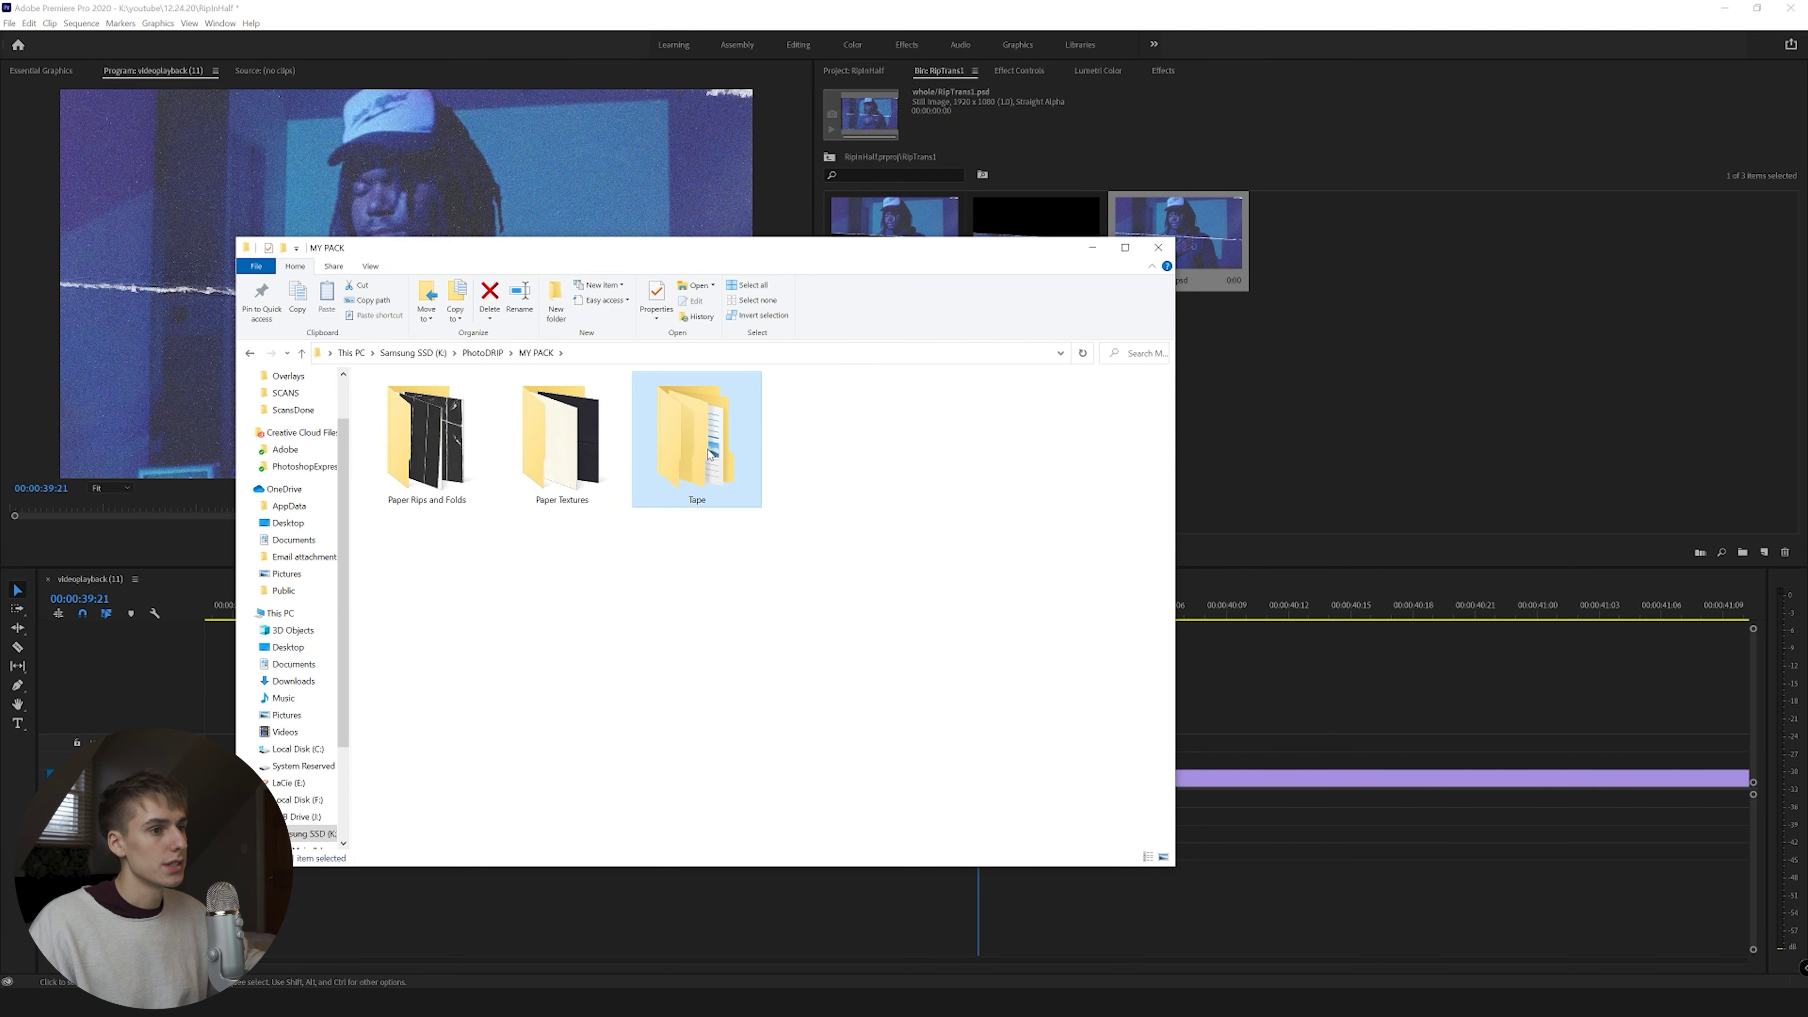
{"action": "double_click", "coordinate": [694, 438]}
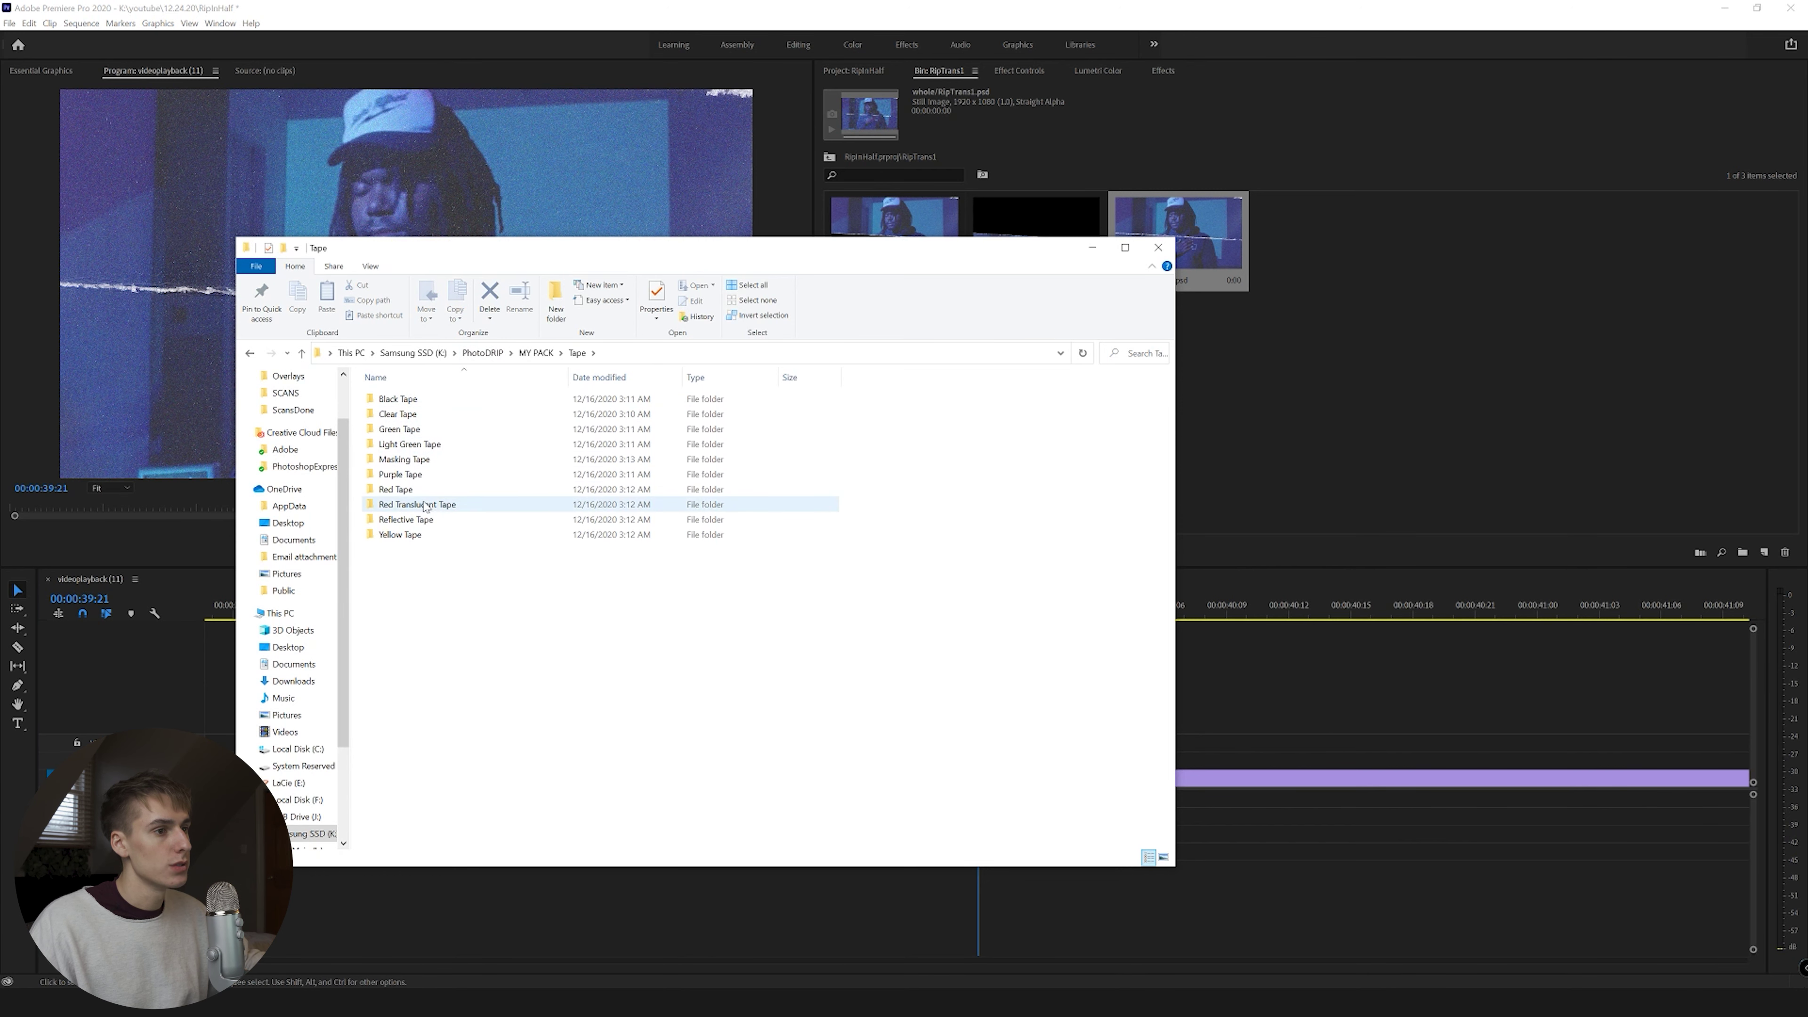
{"action": "double_click", "coordinate": [427, 460]}
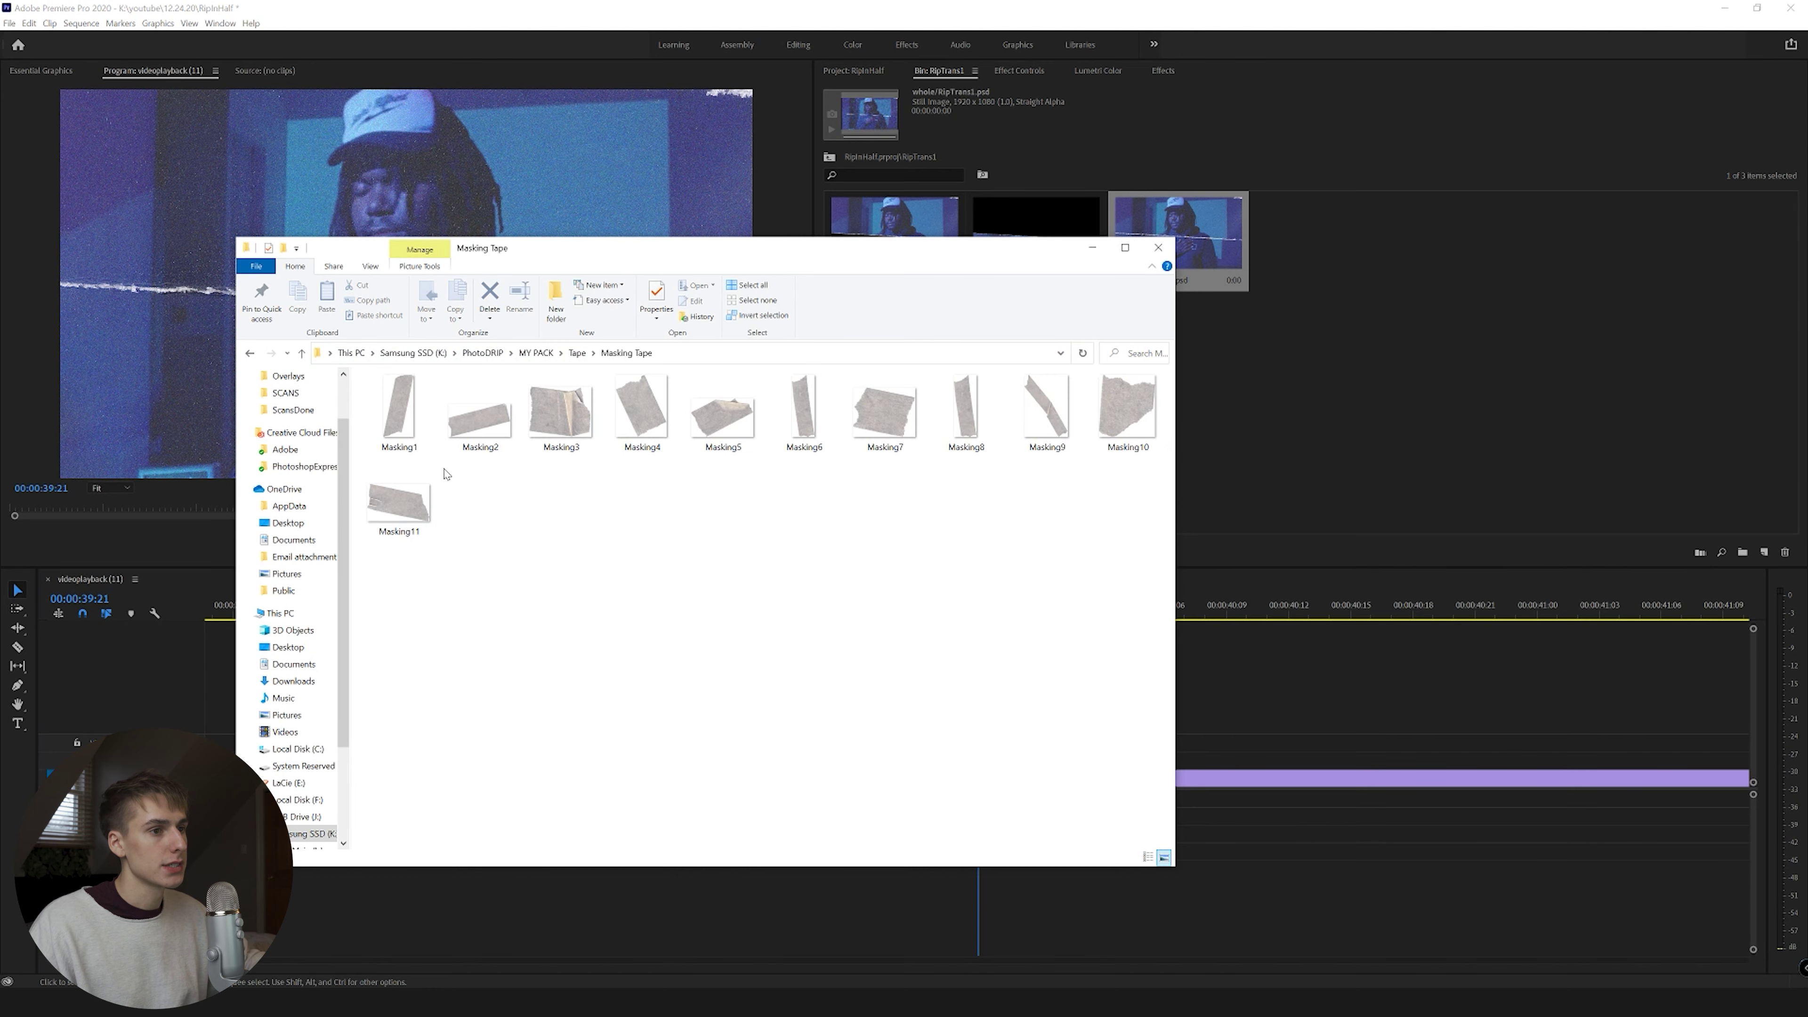
{"action": "left_click", "coordinate": [557, 428]}
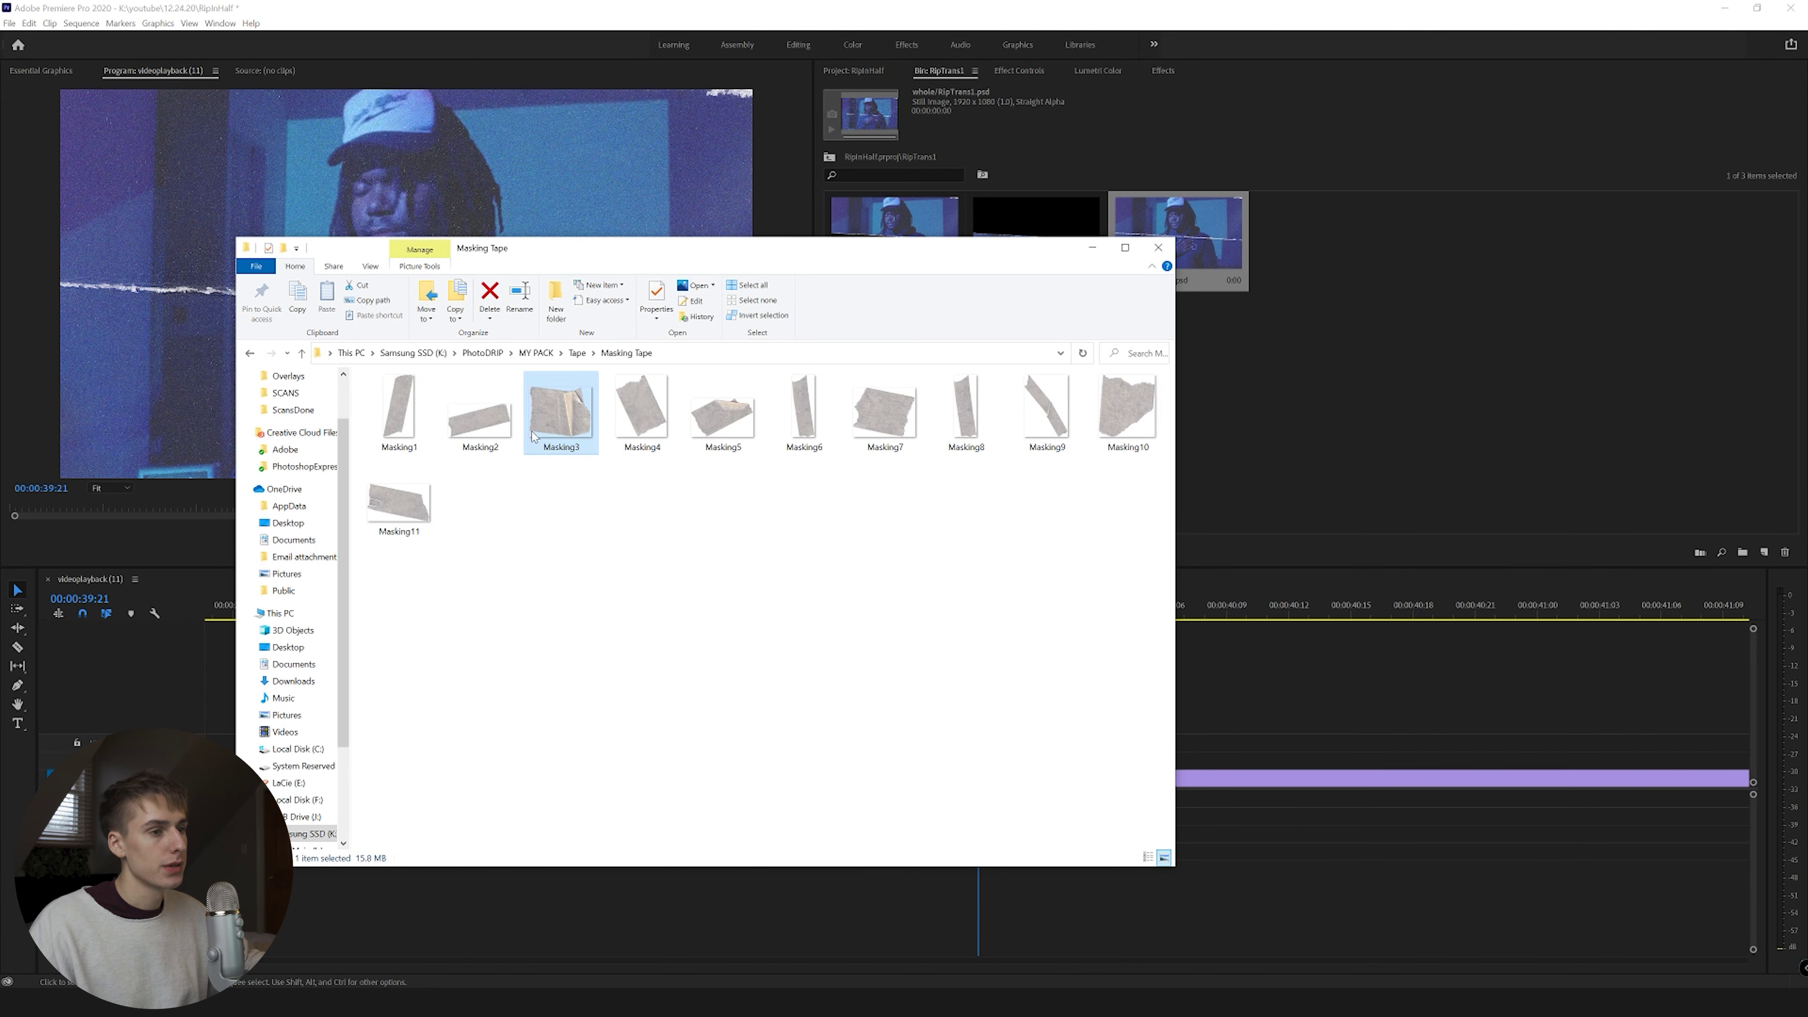
{"action": "left_click_drag", "start_coordinate": [539, 428], "coordinate": [968, 725]}
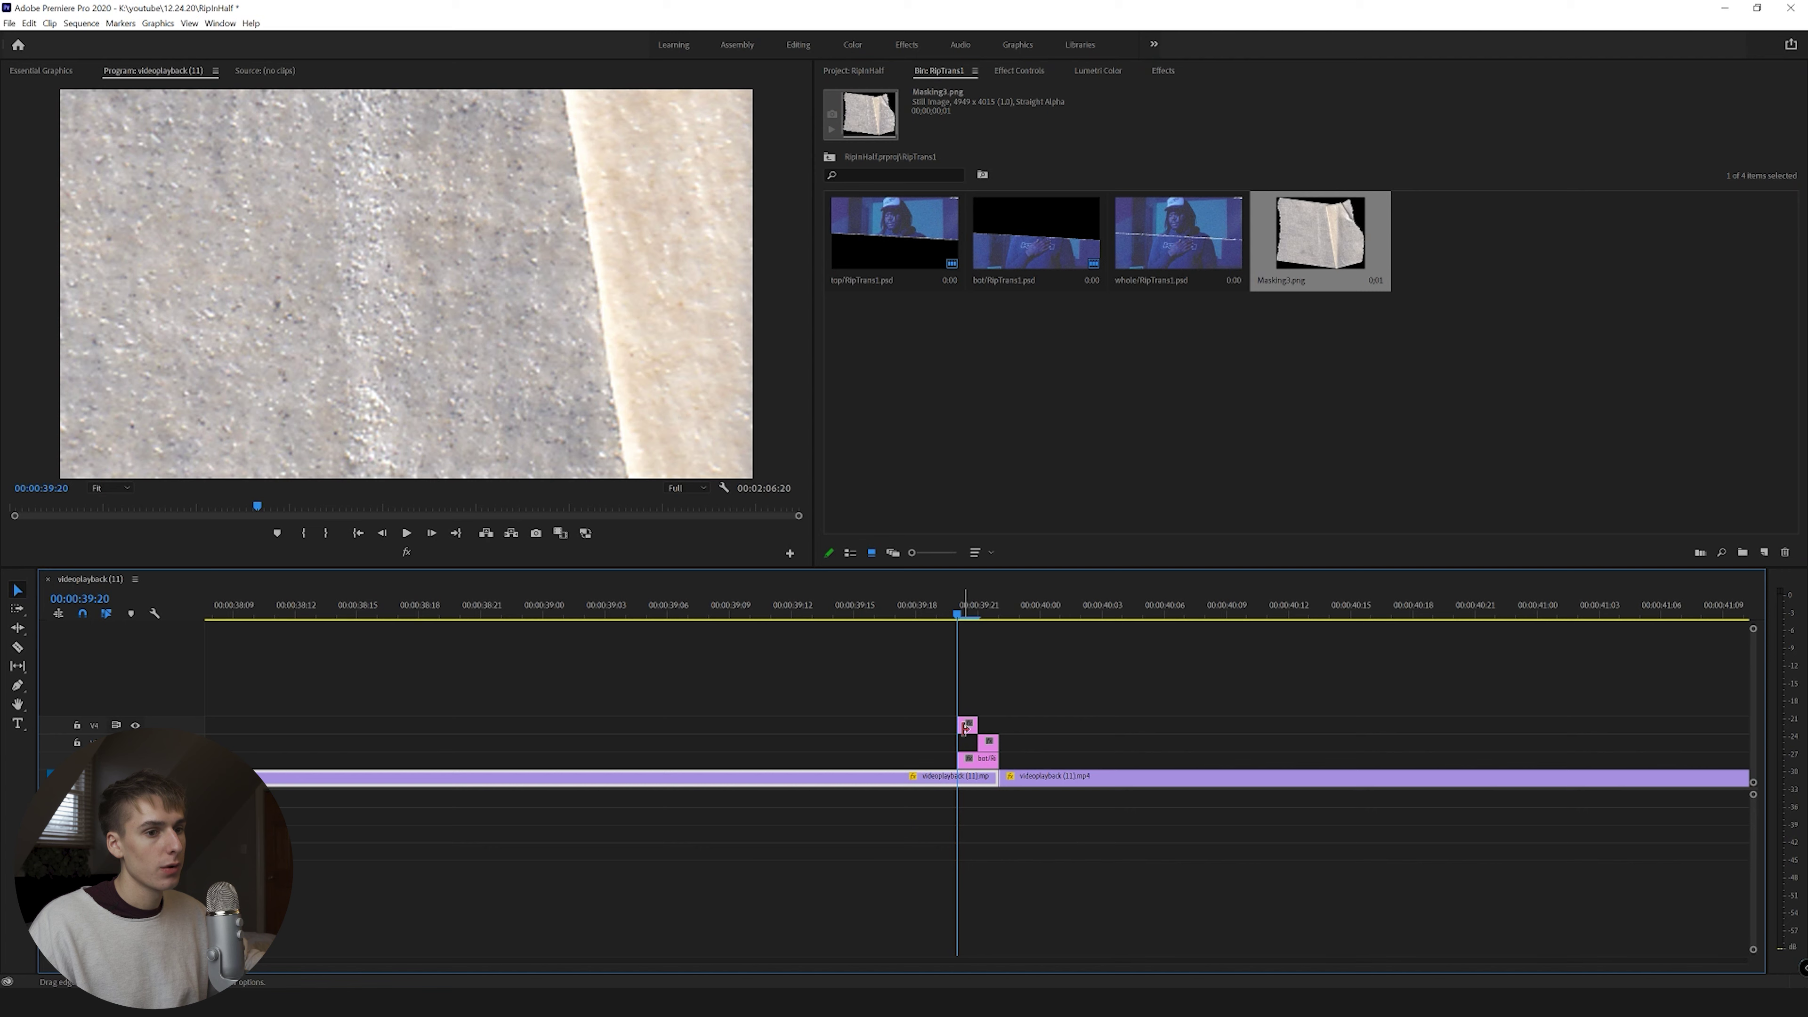
Step: Scale the Masking3 tape to 5, rotate it and place it across the tear beside the hand
{"action": "left_click", "coordinate": [997, 72]}
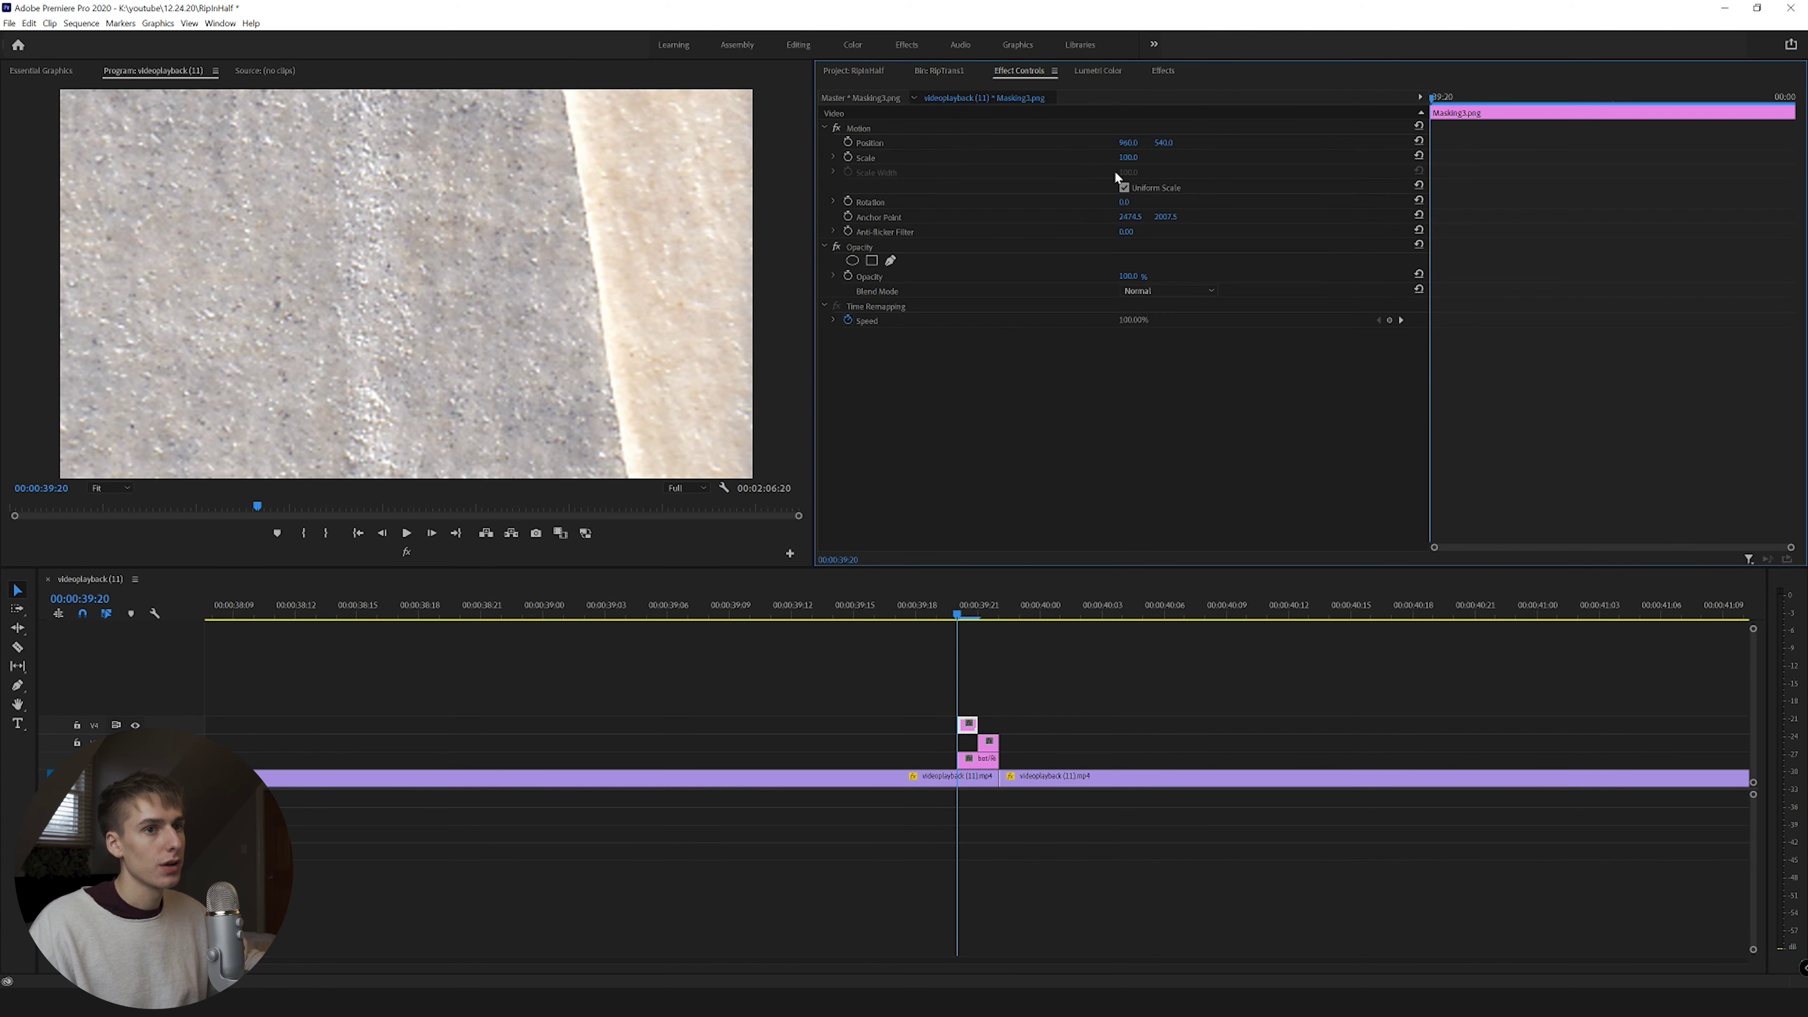
{"action": "left_click_drag", "start_coordinate": [1128, 158], "coordinate": [1061, 158]}
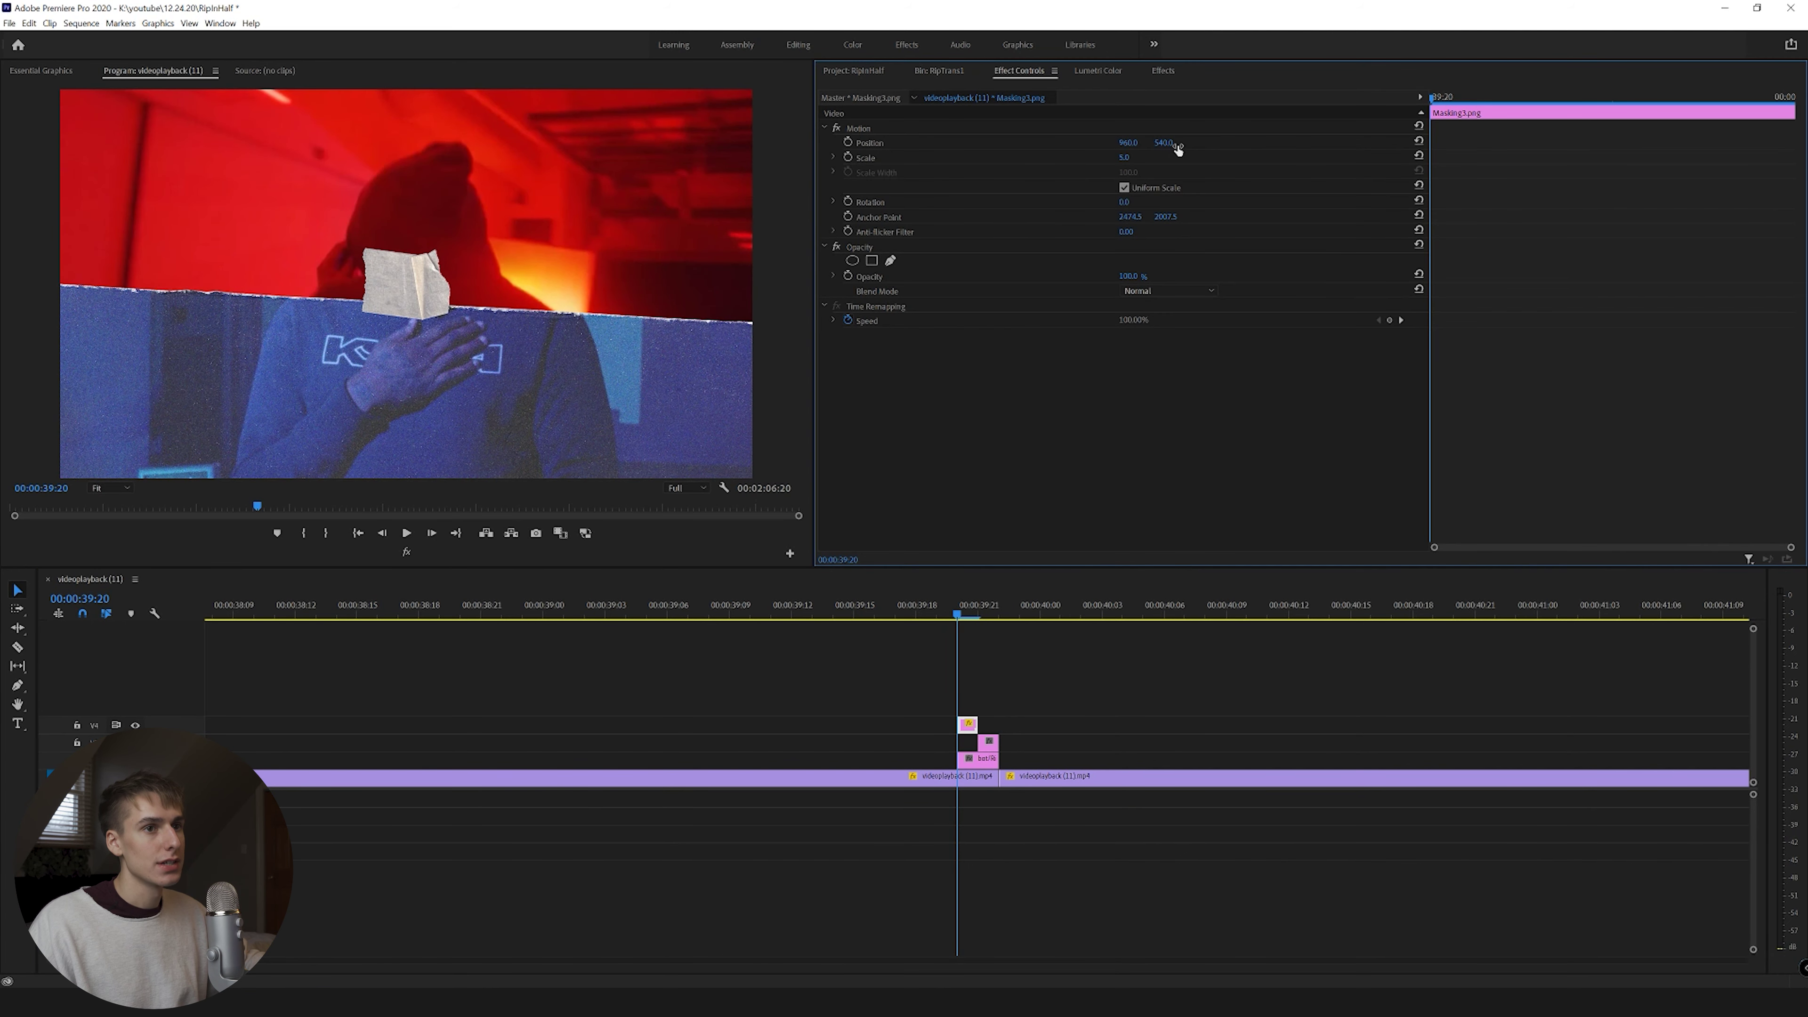
{"action": "left_click", "coordinate": [867, 129]}
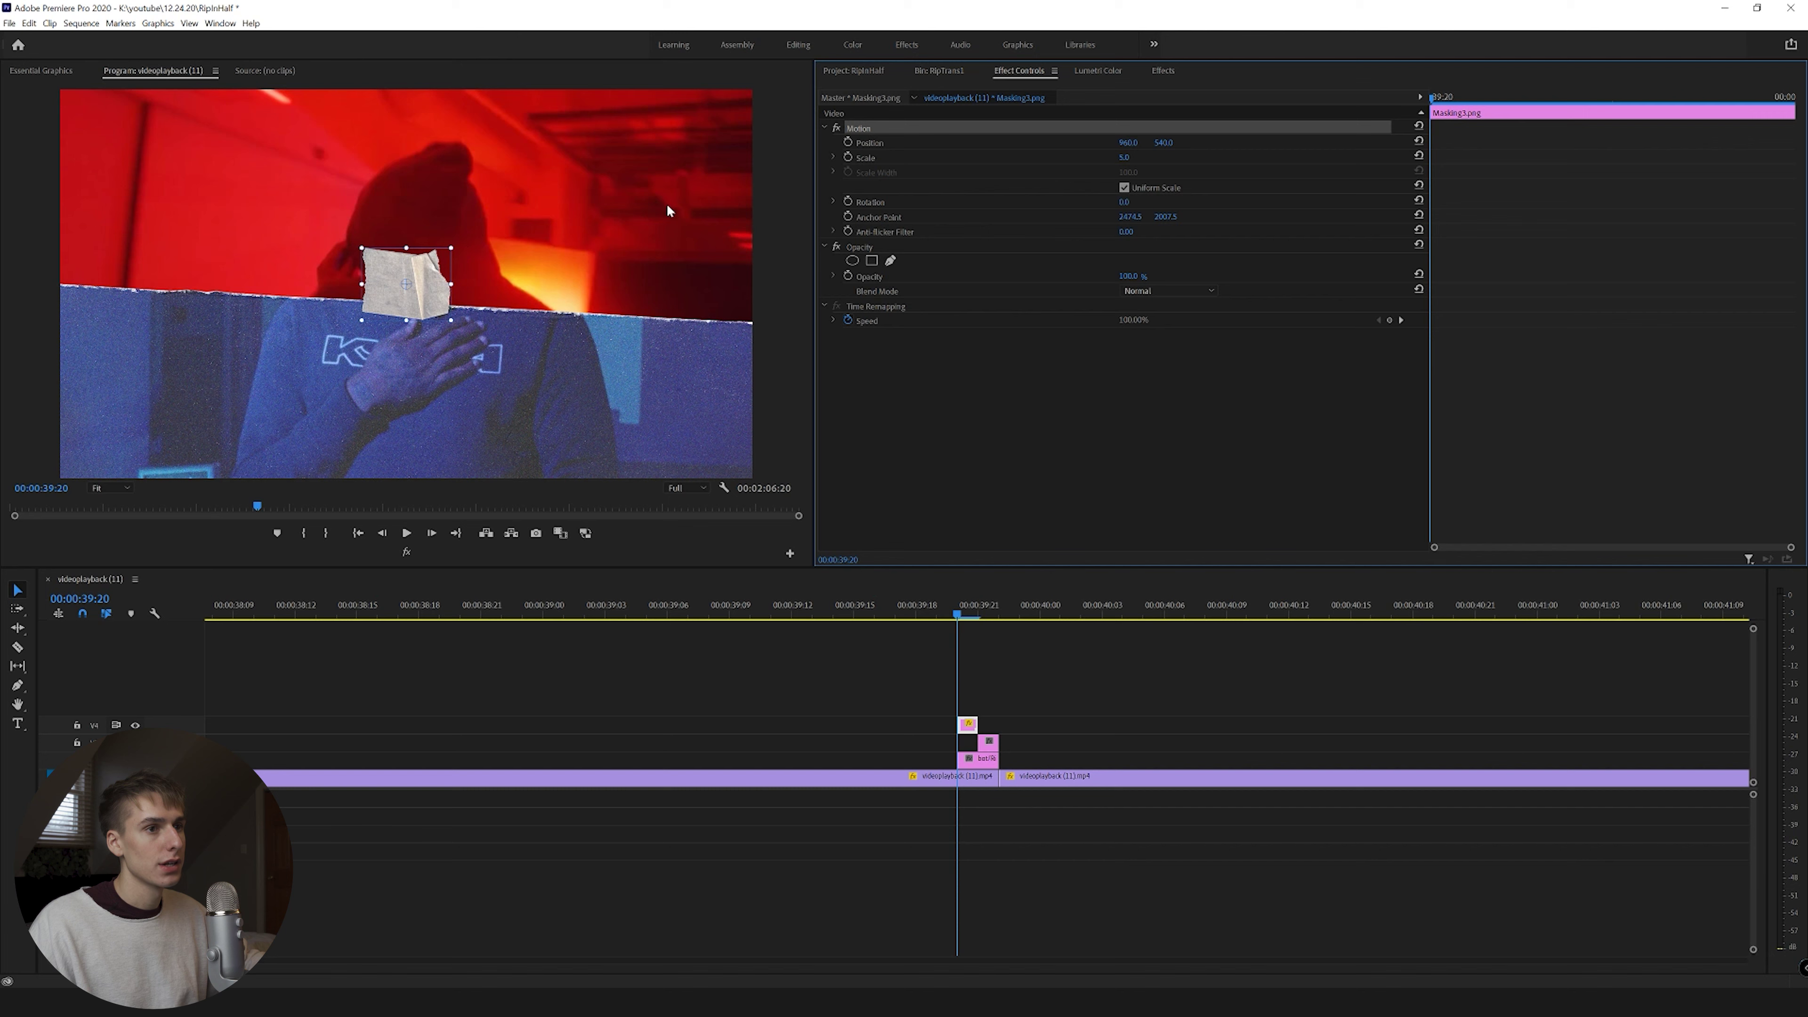
{"action": "left_click_drag", "start_coordinate": [457, 251], "coordinate": [372, 237]}
{"action": "left_click_drag", "start_coordinate": [407, 275], "coordinate": [570, 324]}
Step: Magnify the preview to 150%, reduce the tape's scale to 4 and fine-tune its position over the torn edge
{"action": "left_click", "coordinate": [112, 597]}
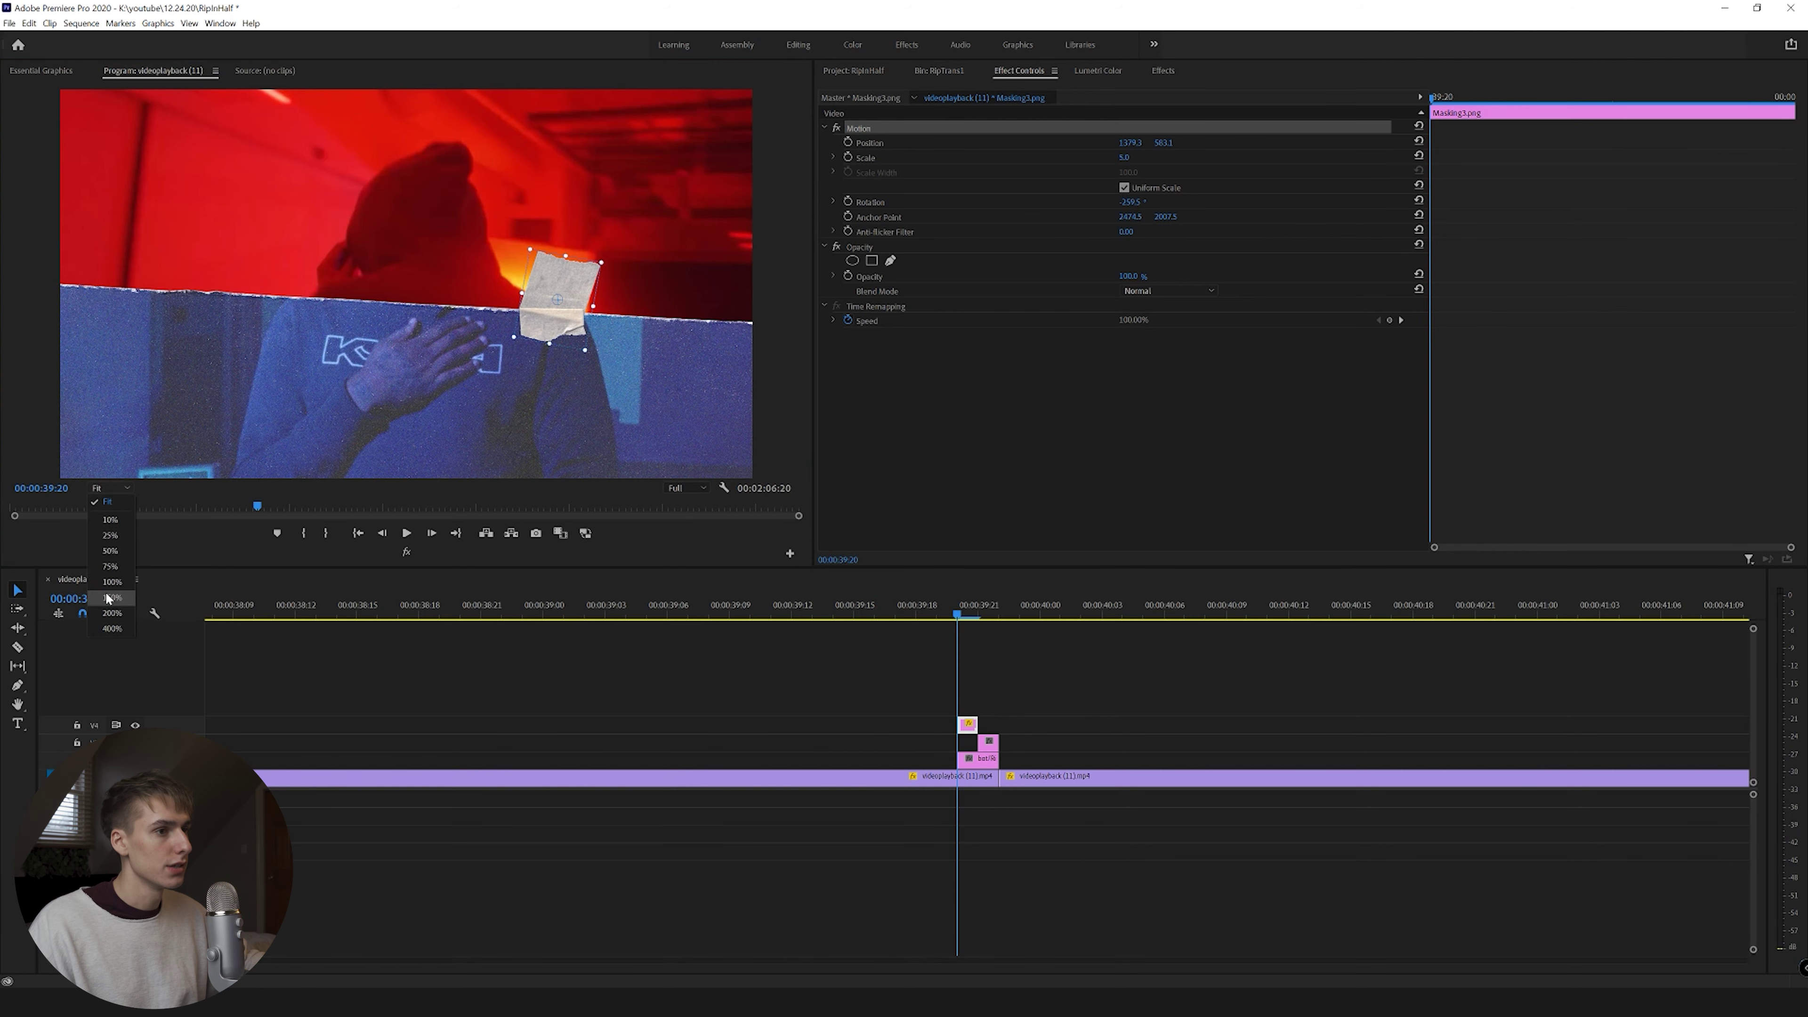
{"action": "left_click_drag", "start_coordinate": [428, 471], "coordinate": [586, 470]}
{"action": "left_click_drag", "start_coordinate": [477, 328], "coordinate": [482, 332]}
{"action": "left_click_drag", "start_coordinate": [1126, 159], "coordinate": [1129, 158]}
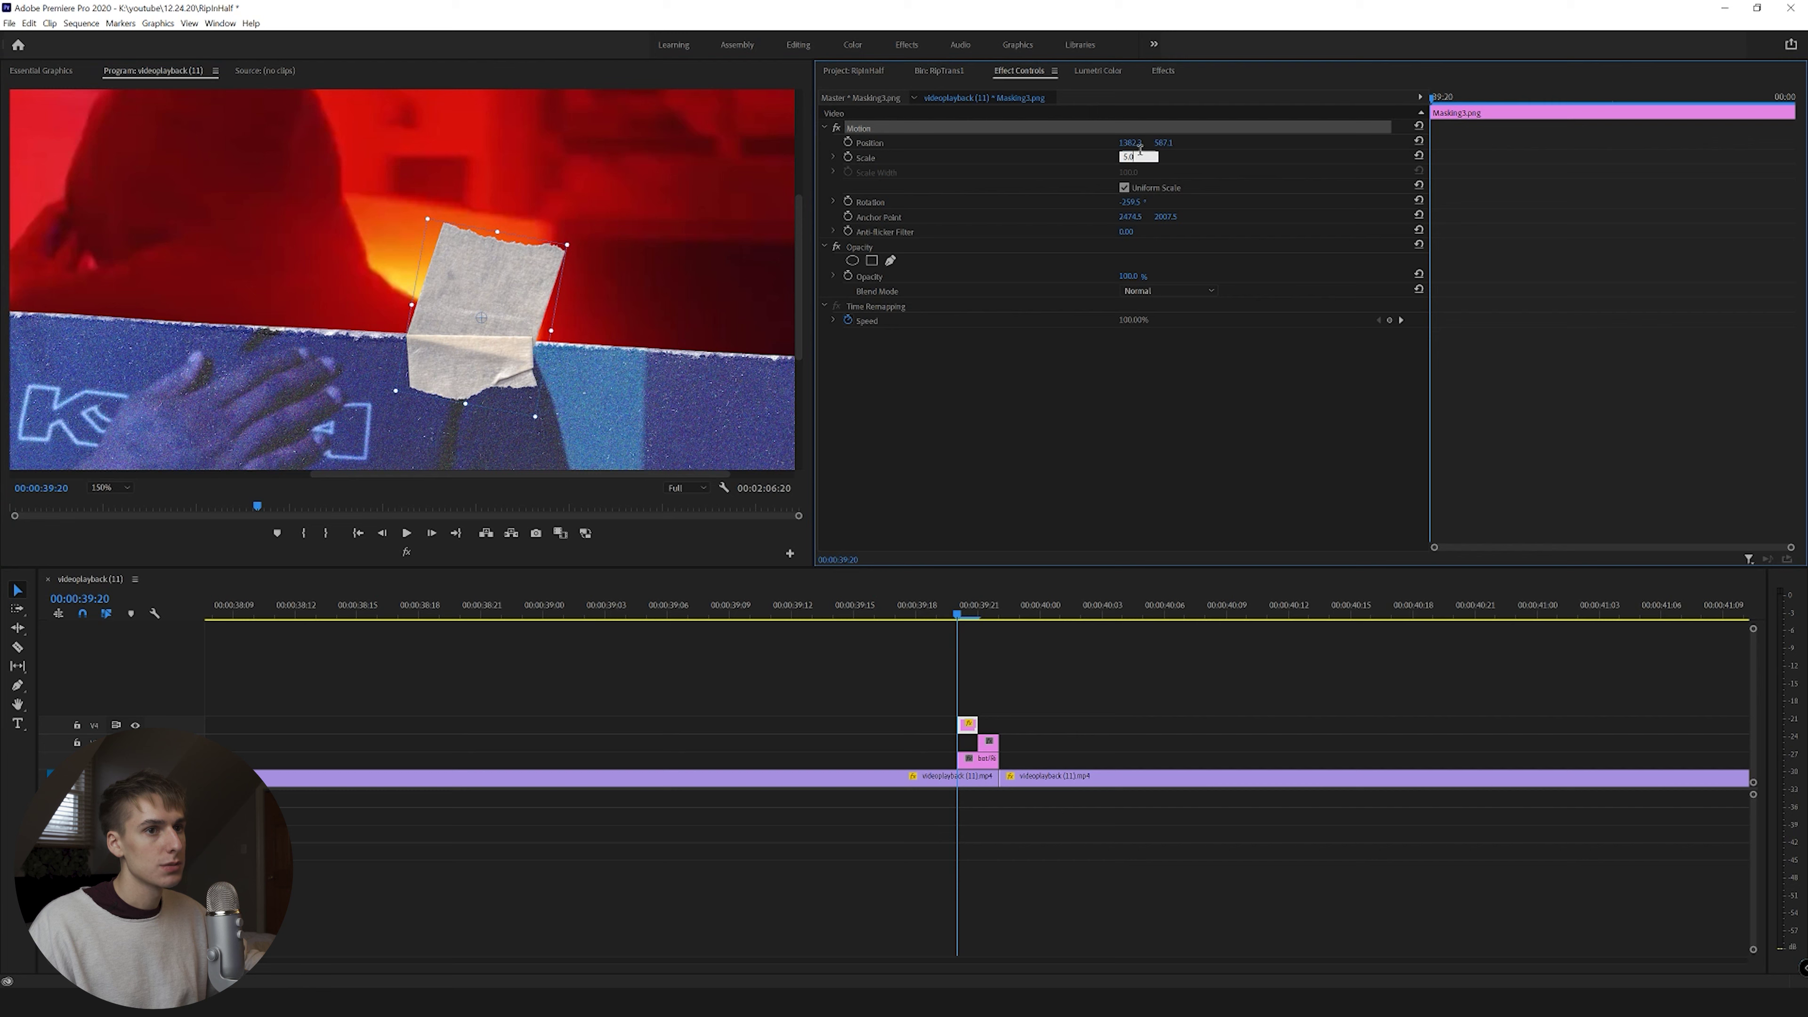
{"action": "type", "text": "3"}
{"action": "key", "text": "Return"}
{"action": "left_click", "coordinate": [1138, 156]}
{"action": "type", "text": "4"}
{"action": "key", "text": "Return"}
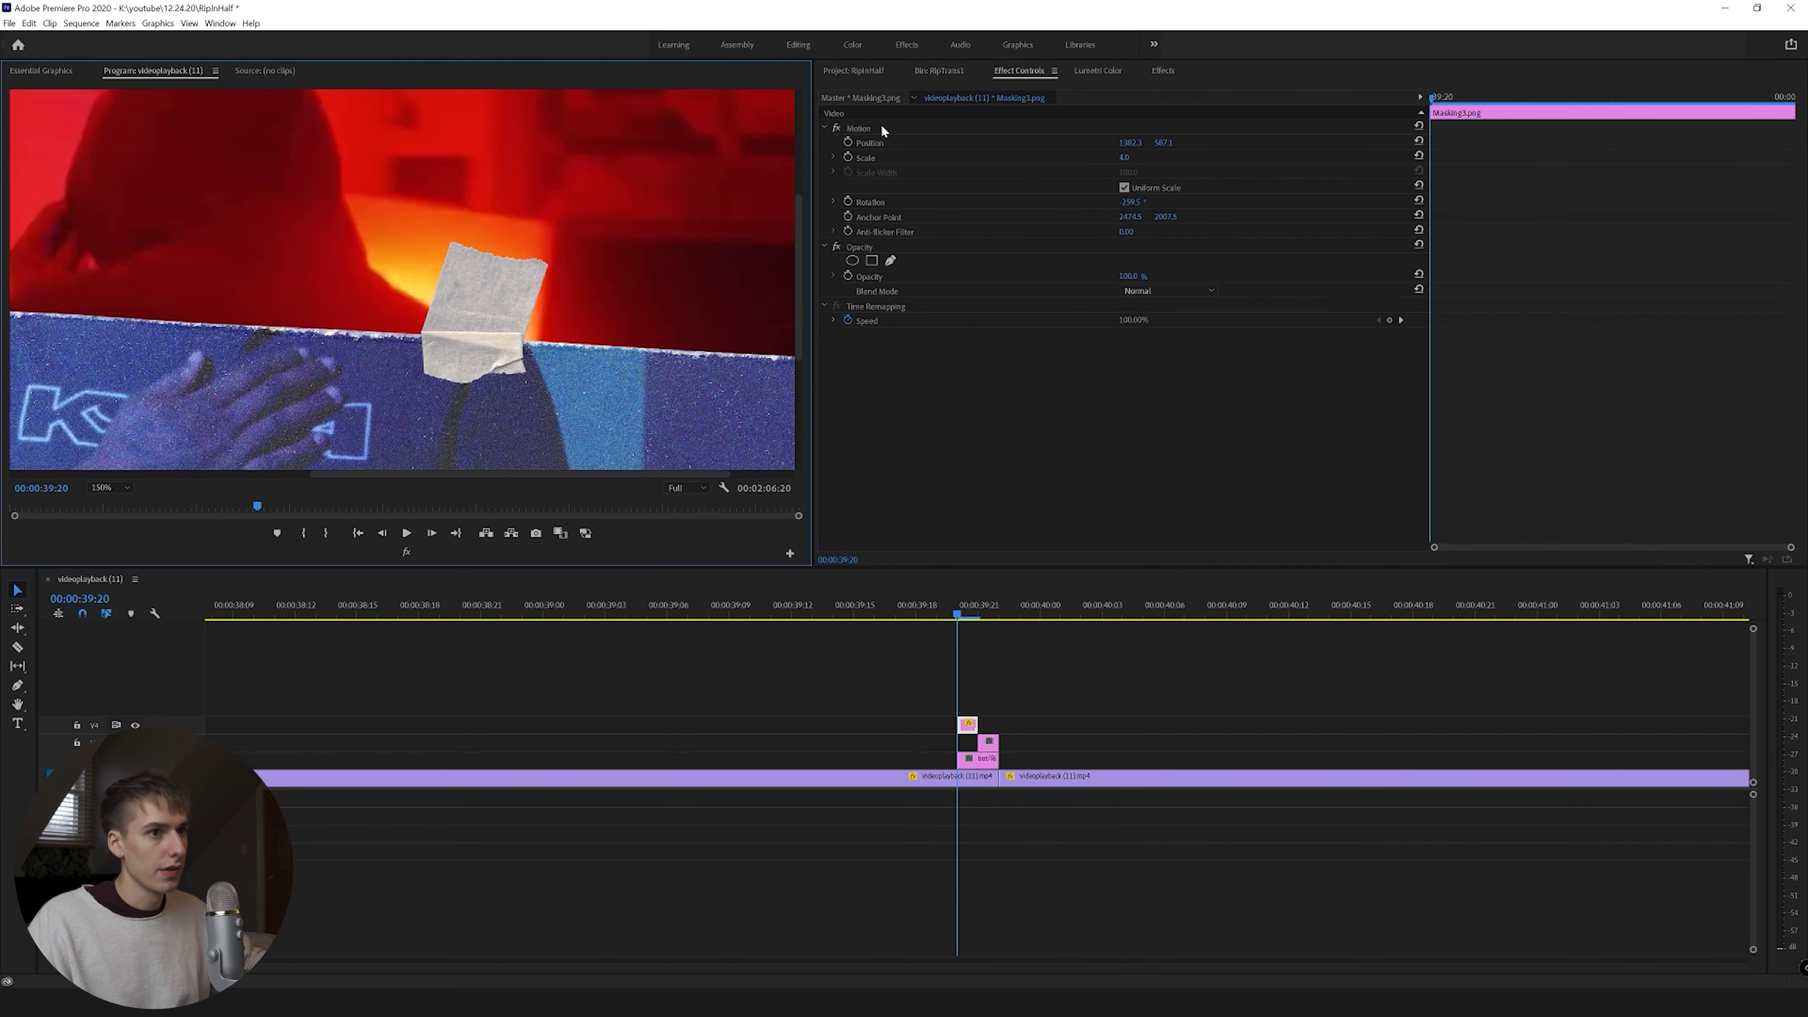
{"action": "left_click", "coordinate": [880, 127]}
{"action": "left_click_drag", "start_coordinate": [503, 344], "coordinate": [507, 346]}
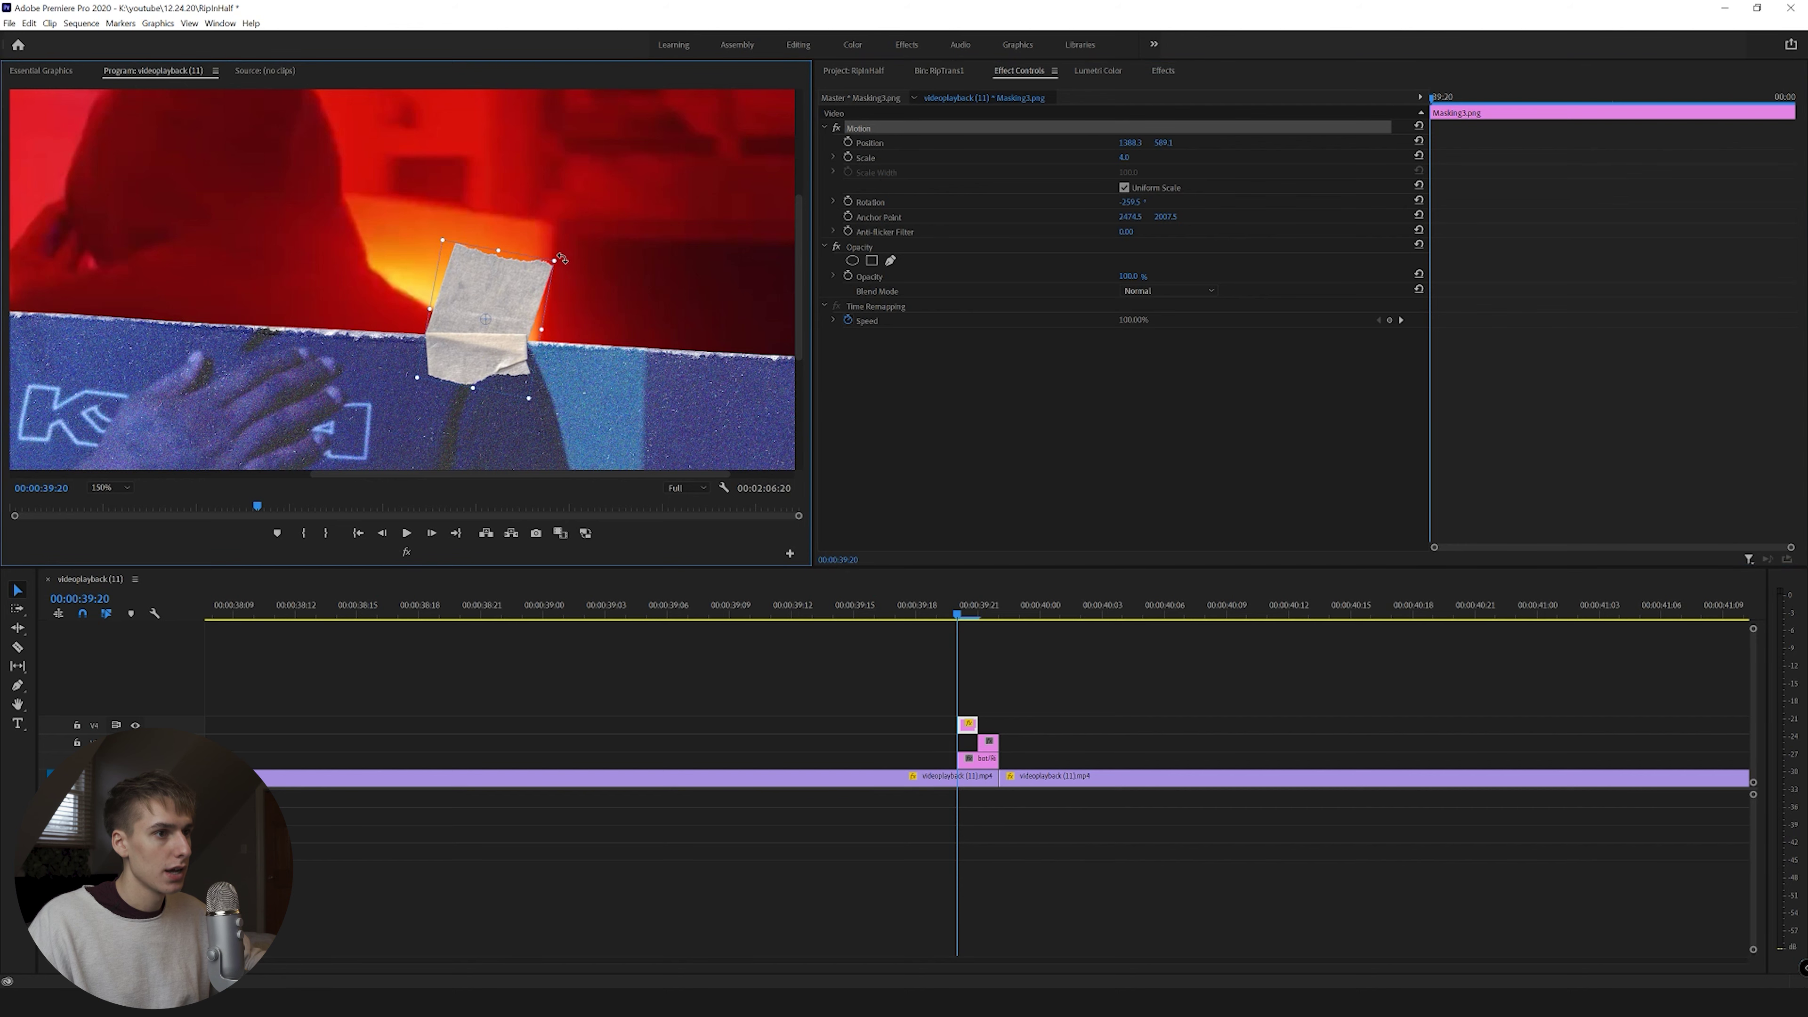
{"action": "left_click", "coordinate": [695, 311]}
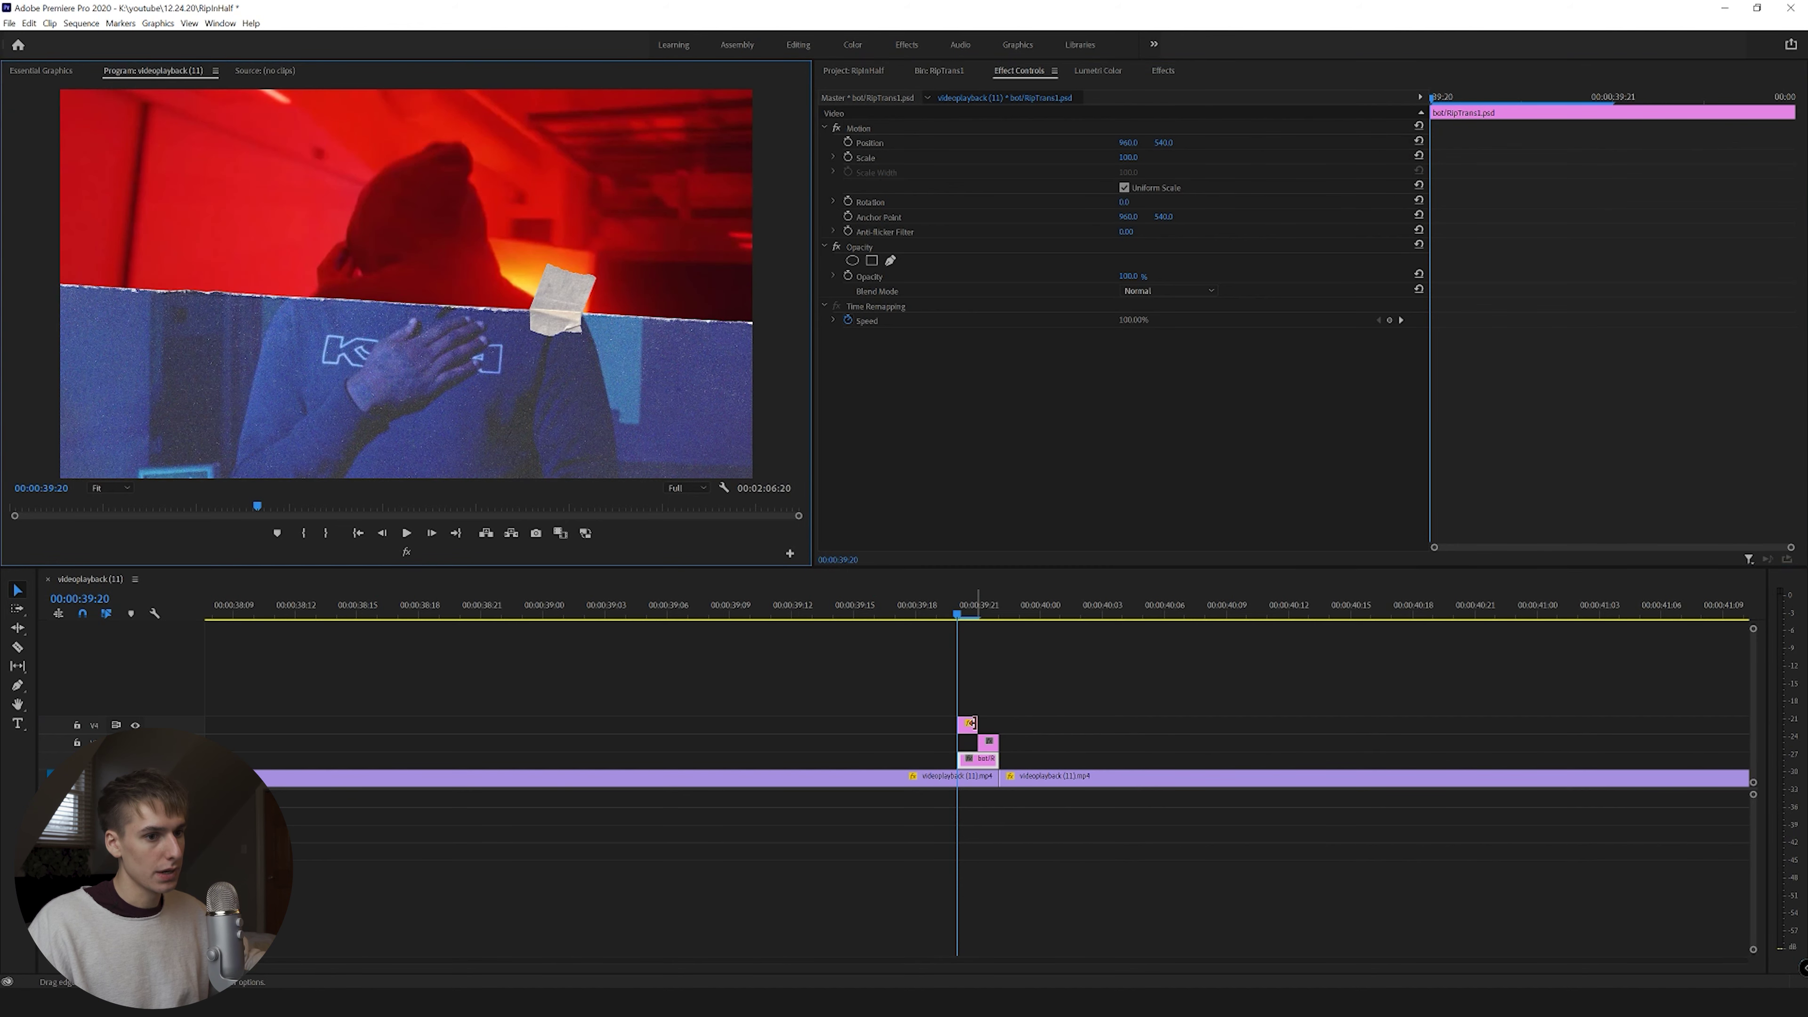
Step: Extend the tape clip to the end of the torn layers, start all three overlay clips one frame earlier and check the frames
{"action": "left_click_drag", "start_coordinate": [977, 724], "coordinate": [999, 724]}
{"action": "mouse_move", "coordinate": [969, 617]}
{"action": "left_mouse_down"}
{"action": "mouse_move", "coordinate": [941, 617]}
{"action": "mouse_move", "coordinate": [1000, 624]}
{"action": "mouse_move", "coordinate": [934, 617]}
{"action": "left_mouse_up"}
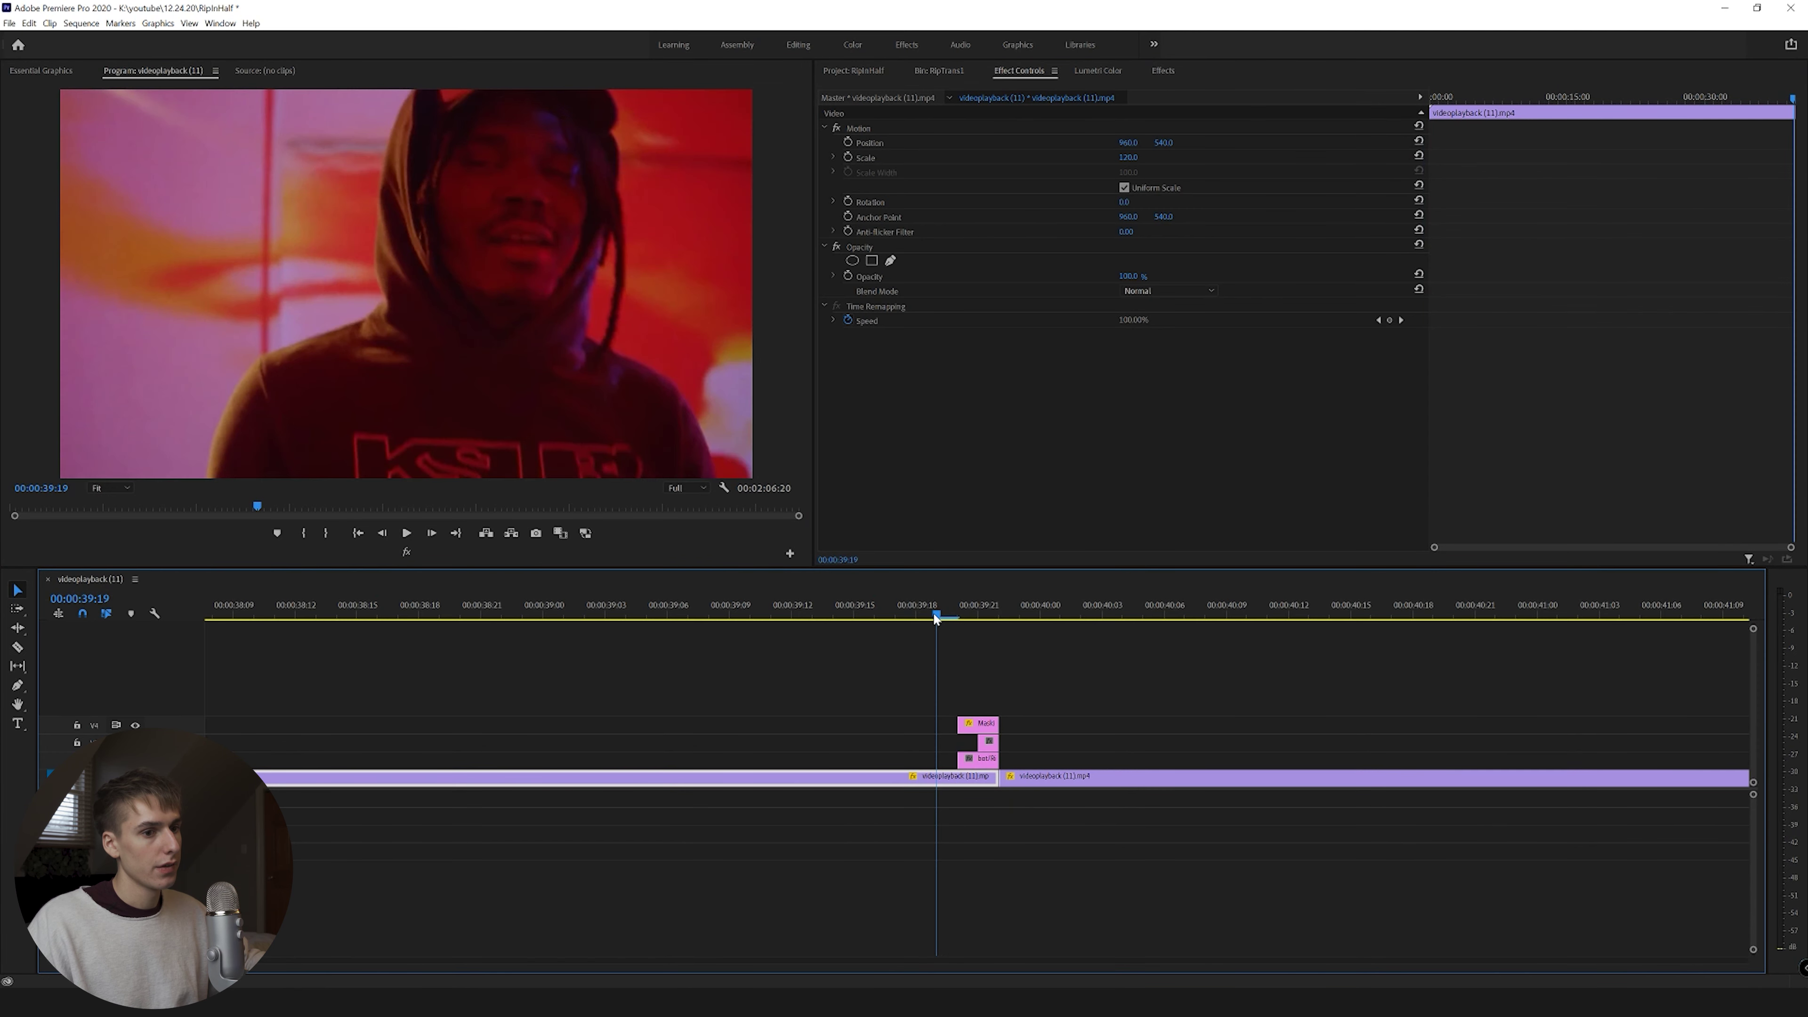
{"action": "mouse_move", "coordinate": [1014, 722]}
{"action": "left_mouse_down"}
{"action": "mouse_move", "coordinate": [963, 760]}
{"action": "mouse_move", "coordinate": [999, 759]}
{"action": "mouse_move", "coordinate": [998, 724]}
{"action": "left_mouse_up"}
{"action": "left_click", "coordinate": [1023, 725]}
{"action": "left_click", "coordinate": [969, 743]}
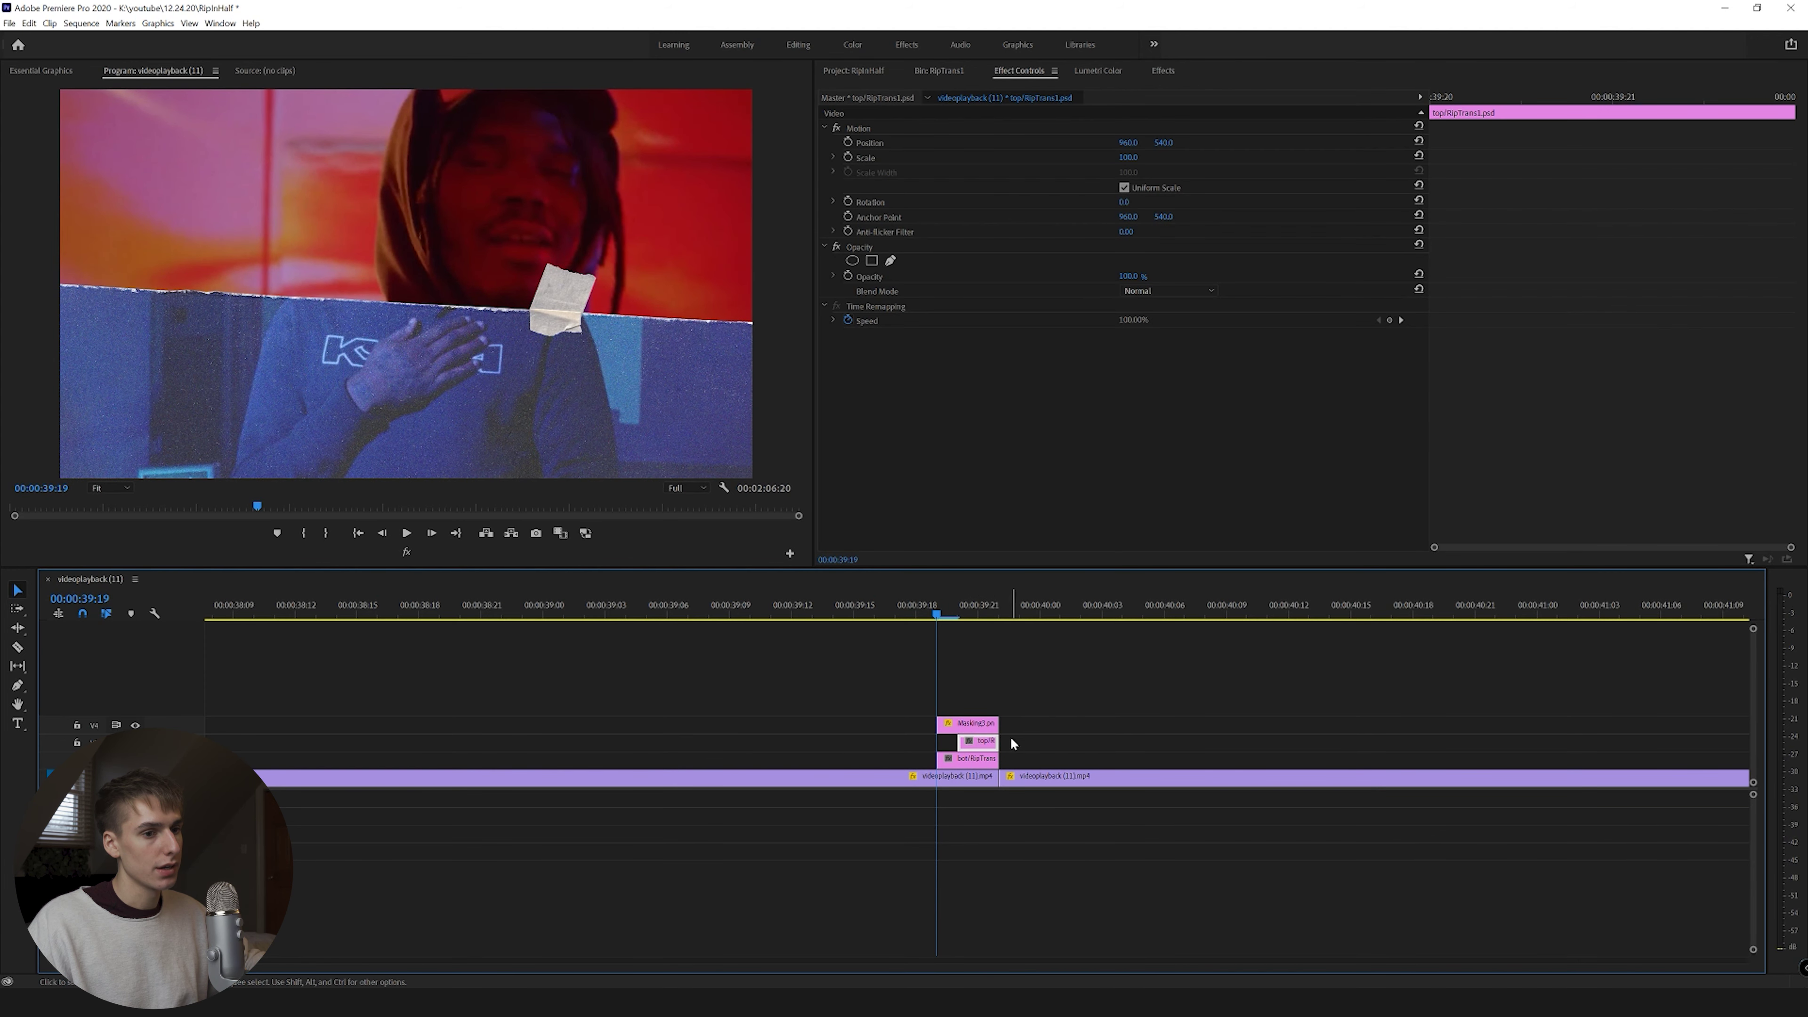
{"action": "key", "text": "Right"}
{"action": "key", "text": "Right"}
{"action": "key", "text": "Right"}
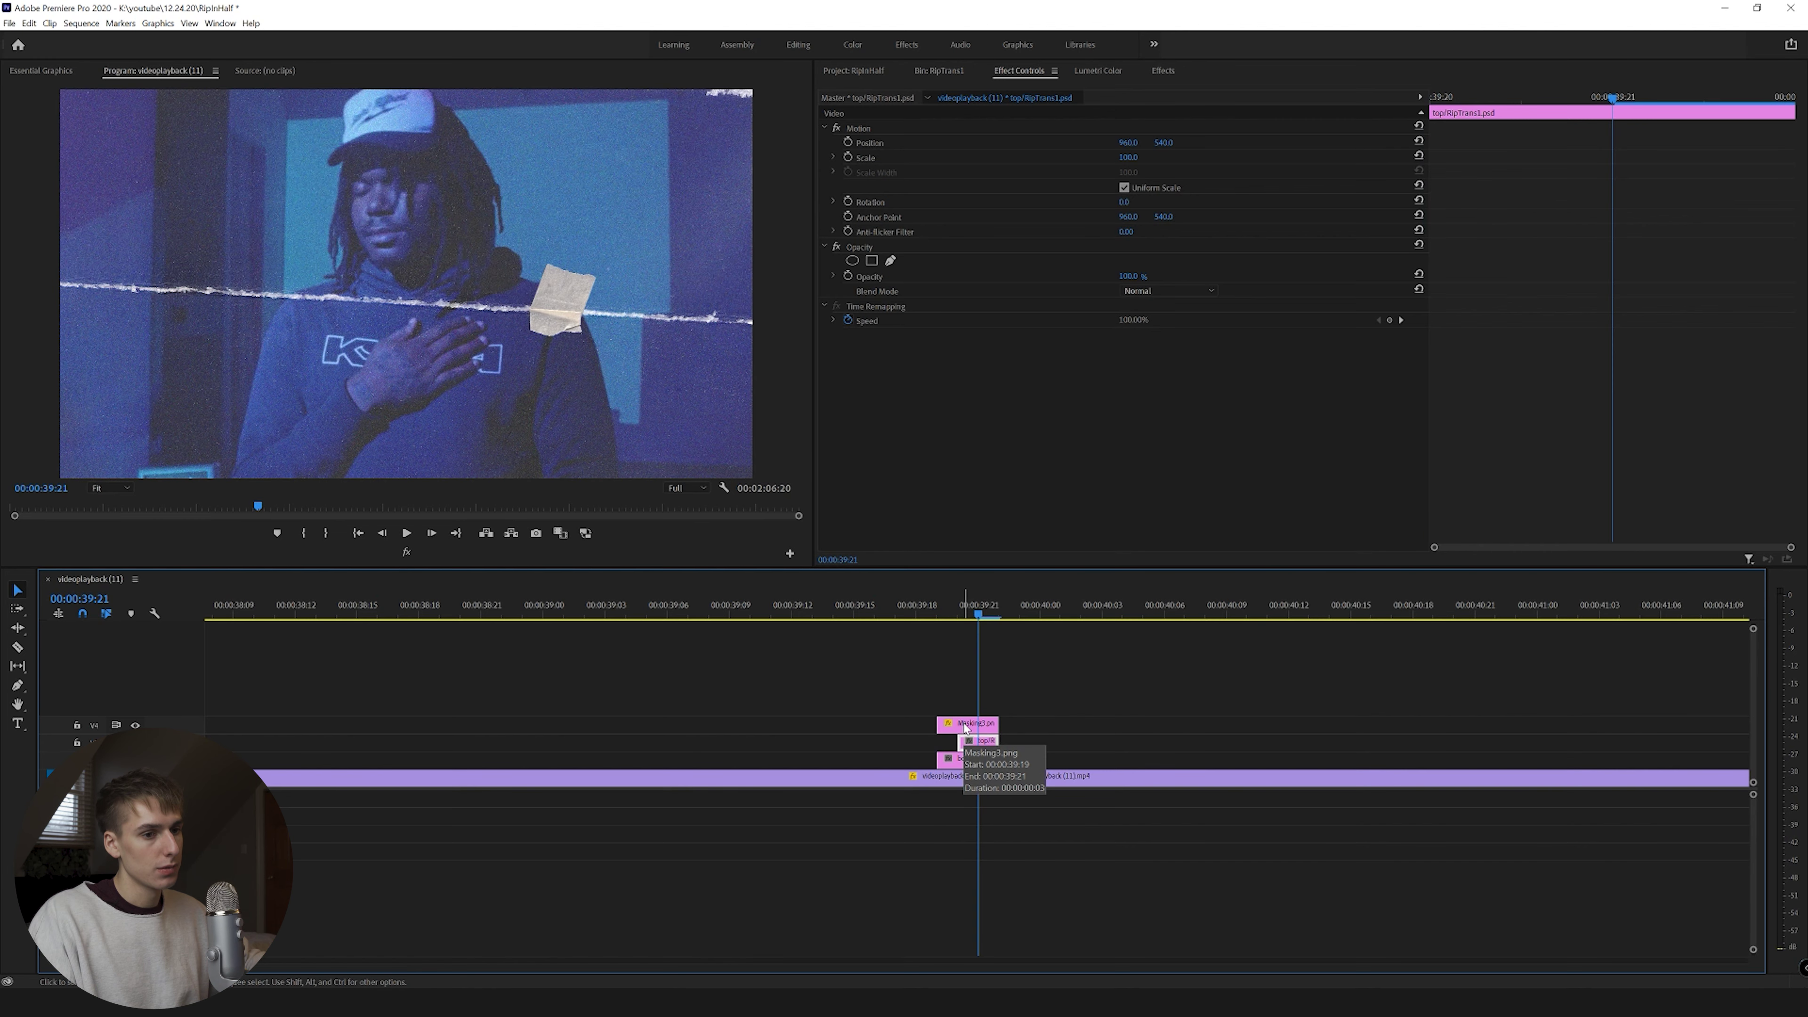
Step: Start the tape and bot layer clips another frame earlier, at 00:00:39:18, and play back the transition
{"action": "left_click_drag", "start_coordinate": [916, 712], "coordinate": [916, 759]}
{"action": "left_click", "coordinate": [888, 631]}
{"action": "left_click", "coordinate": [906, 610]}
{"action": "mouse_move", "coordinate": [906, 607]}
{"action": "left_mouse_down"}
{"action": "mouse_move", "coordinate": [1003, 603]}
{"action": "mouse_move", "coordinate": [924, 611]}
{"action": "left_mouse_up"}
{"action": "key", "text": "space"}
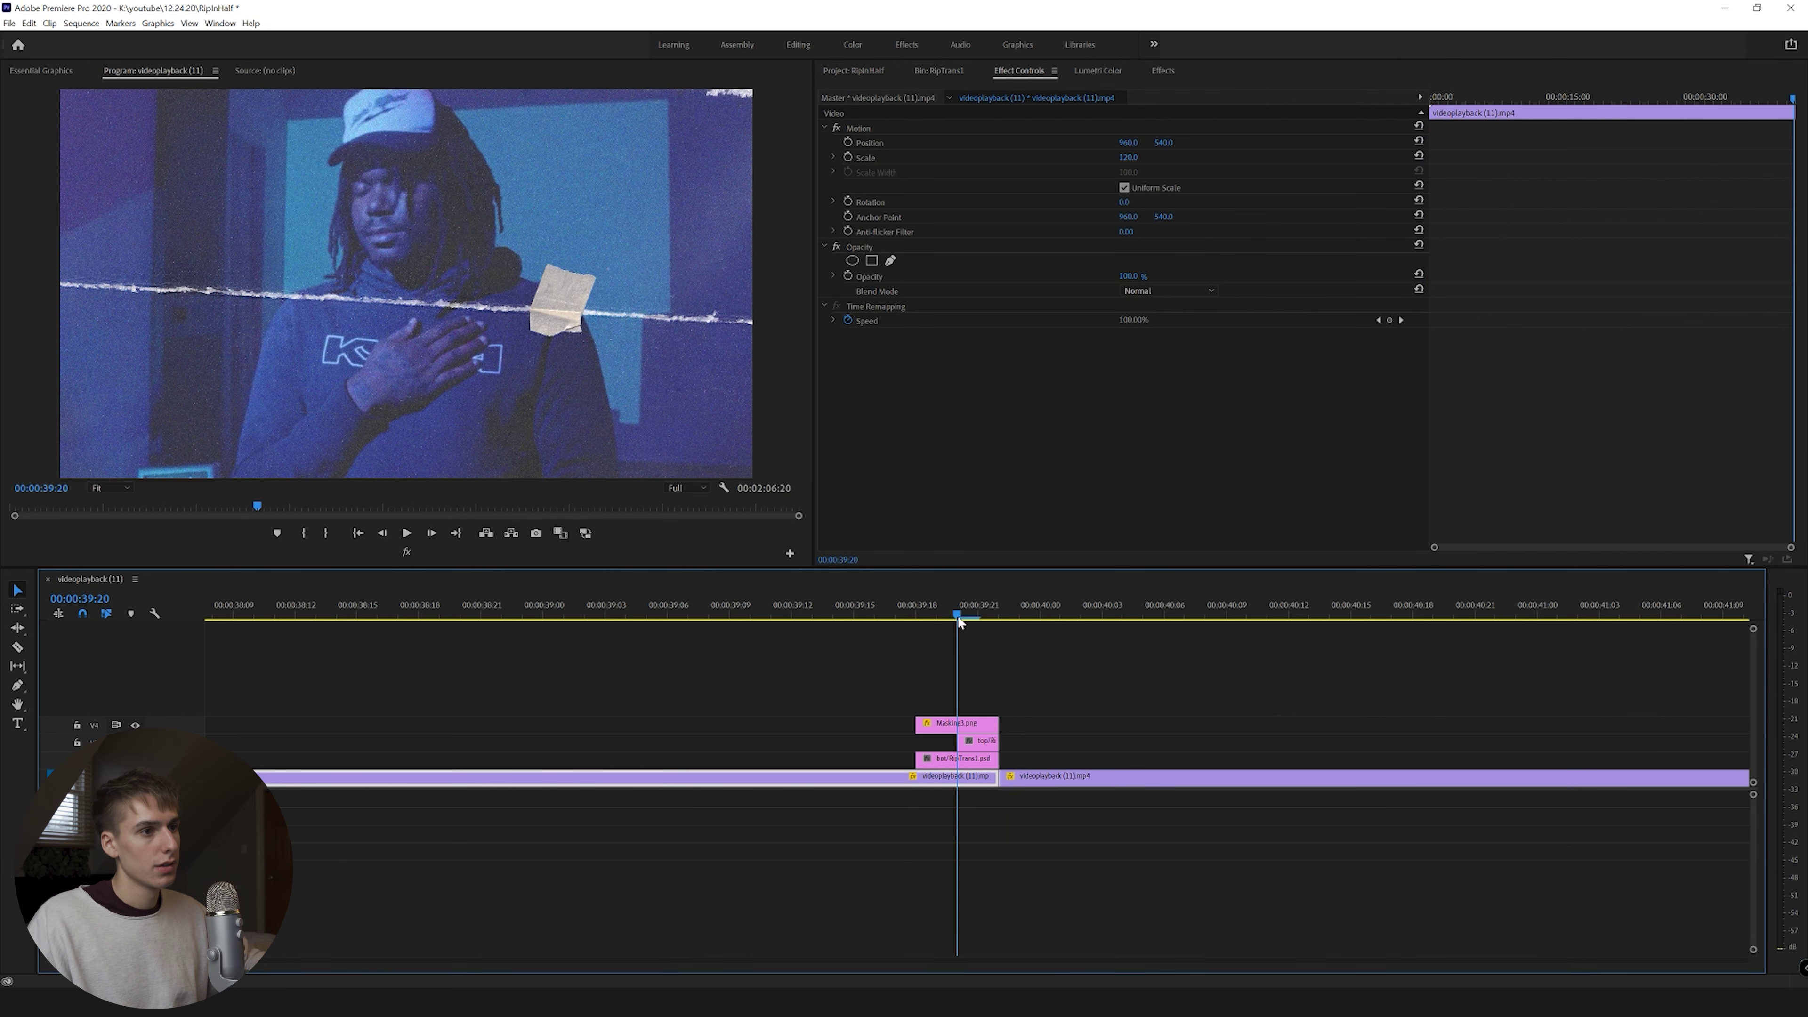
{"action": "left_click", "coordinate": [764, 614]}
{"action": "key", "text": "space"}
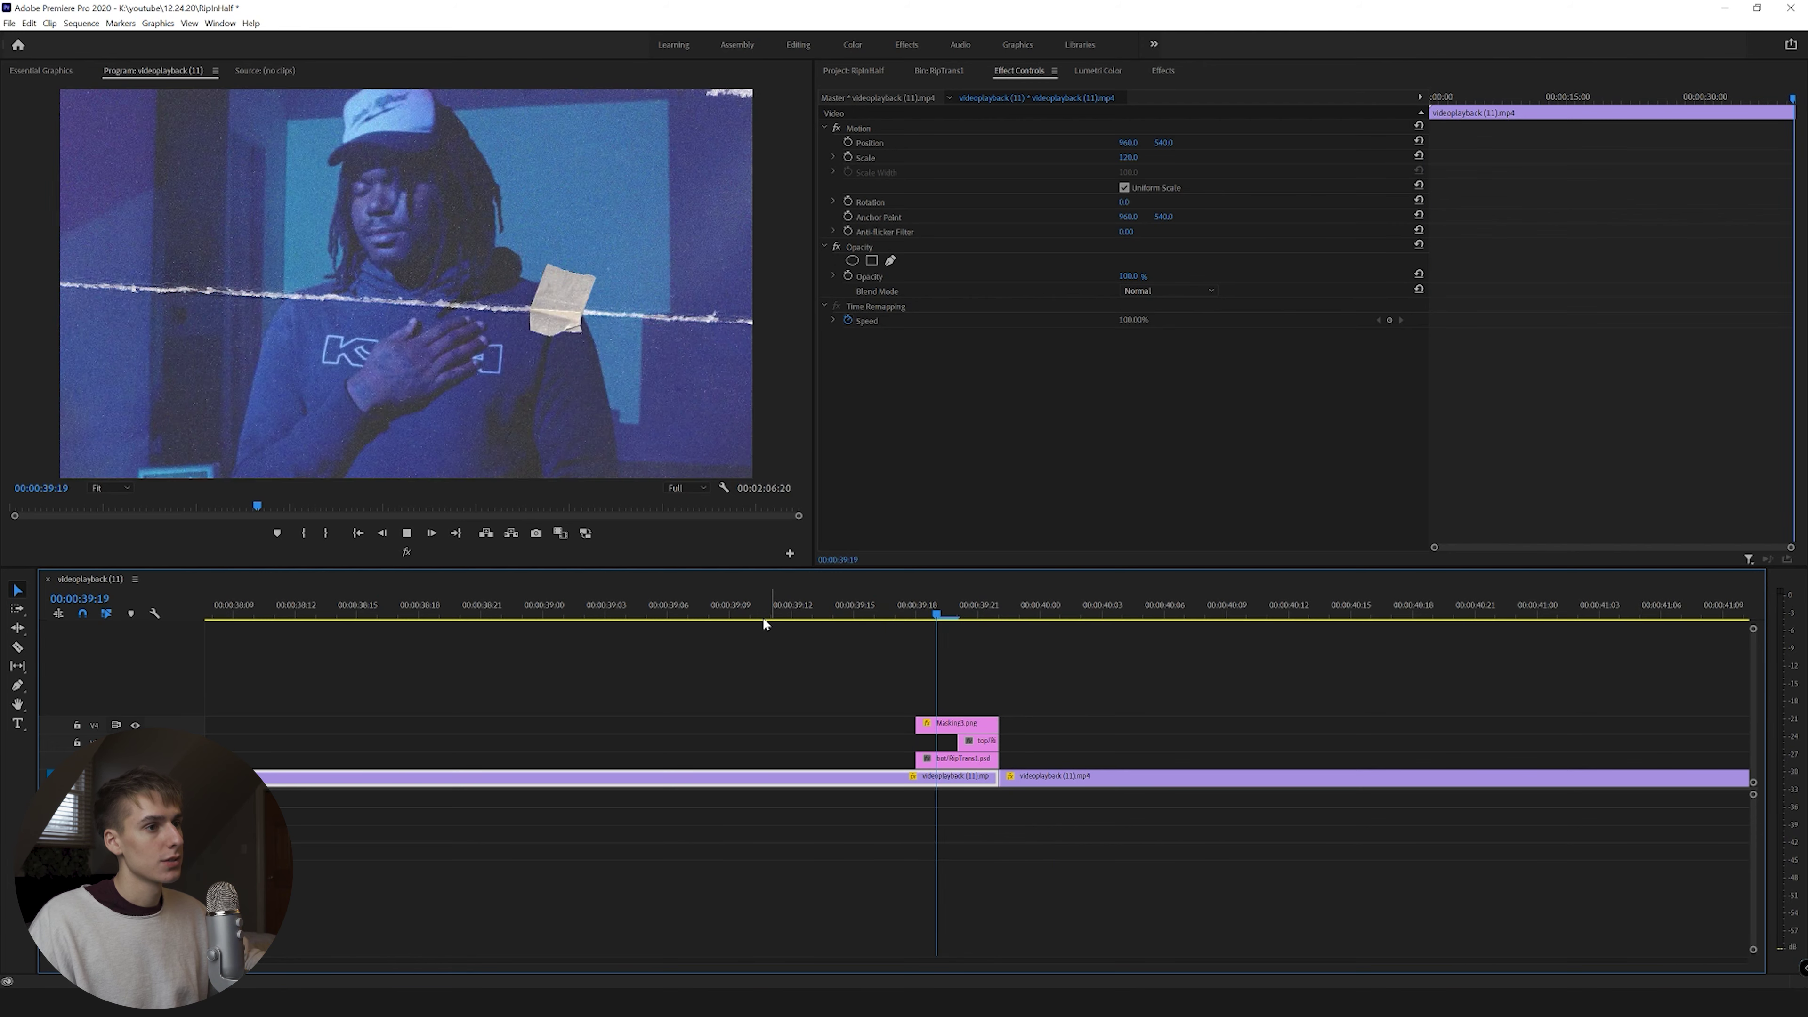
{"action": "left_click", "coordinate": [825, 599]}
{"action": "mouse_move", "coordinate": [827, 605]}
{"action": "left_mouse_down"}
{"action": "mouse_move", "coordinate": [977, 613]}
{"action": "mouse_move", "coordinate": [814, 627]}
{"action": "left_mouse_up"}
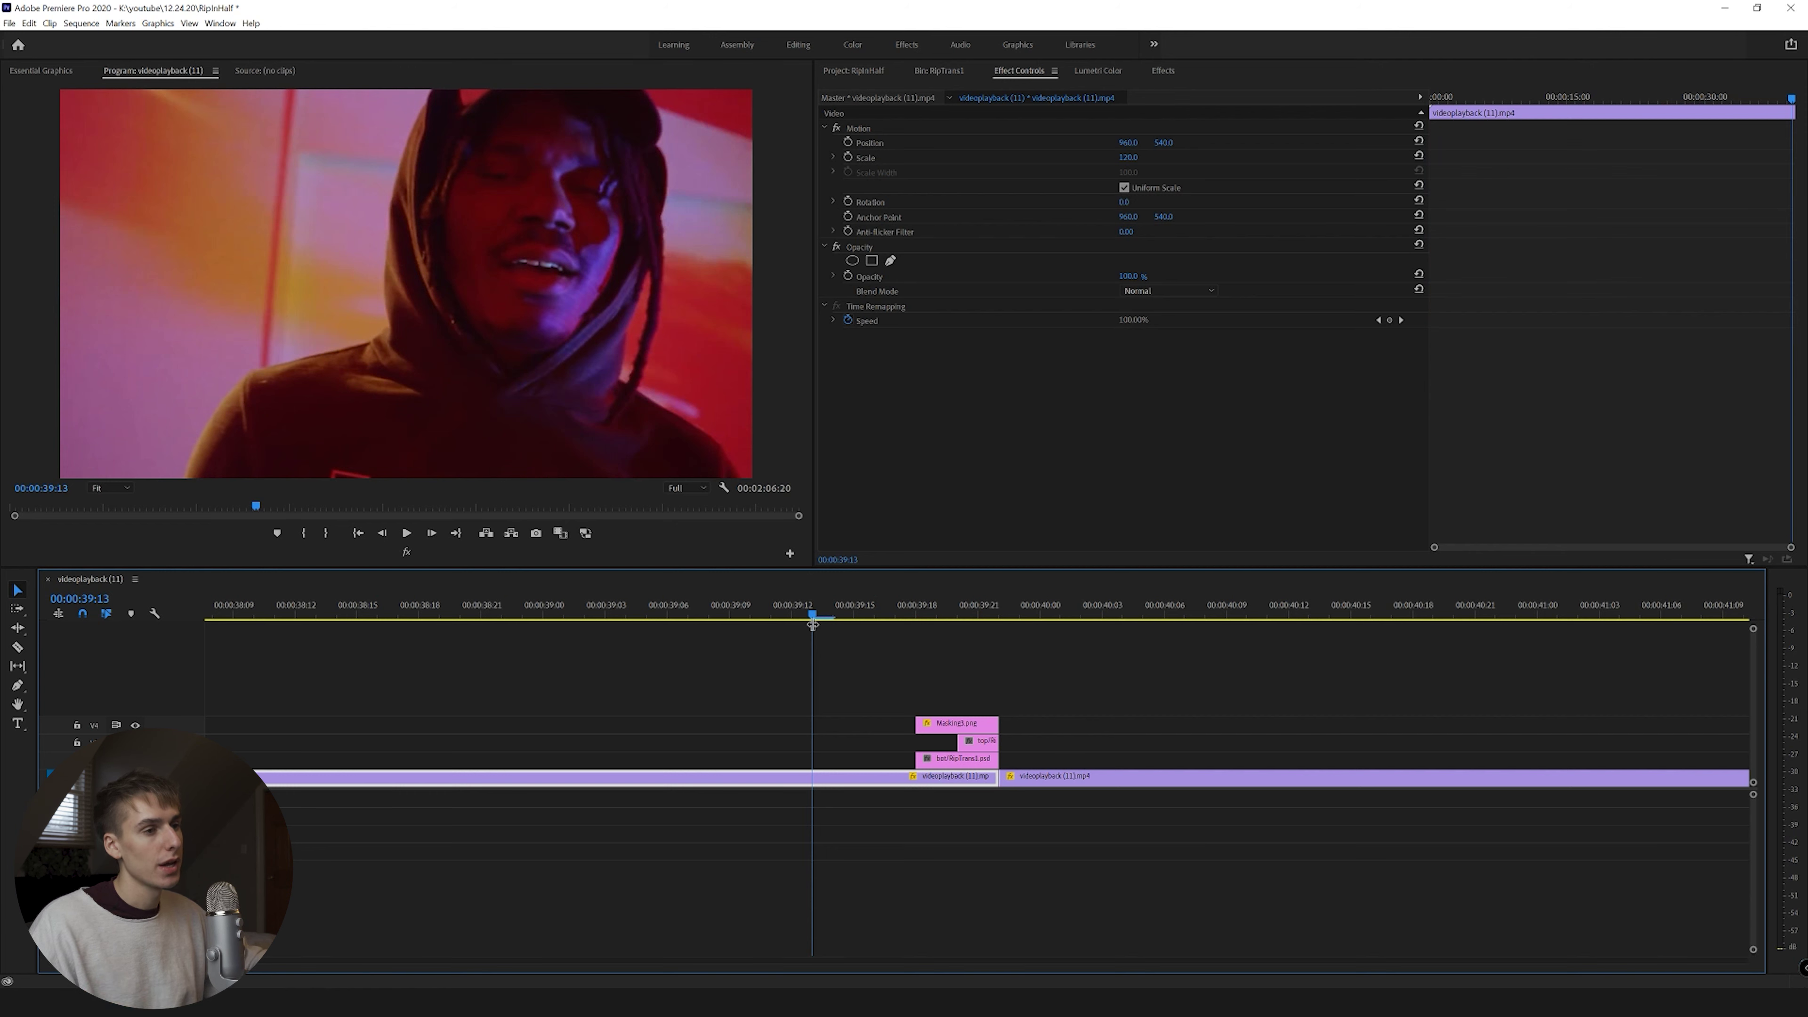
Step: Examine the torn edge and tape at frame 00:00:39:19, enlarged to 150% and at fit size
{"action": "left_click", "coordinate": [957, 607]}
{"action": "left_click_drag", "start_coordinate": [977, 611], "coordinate": [938, 616]}
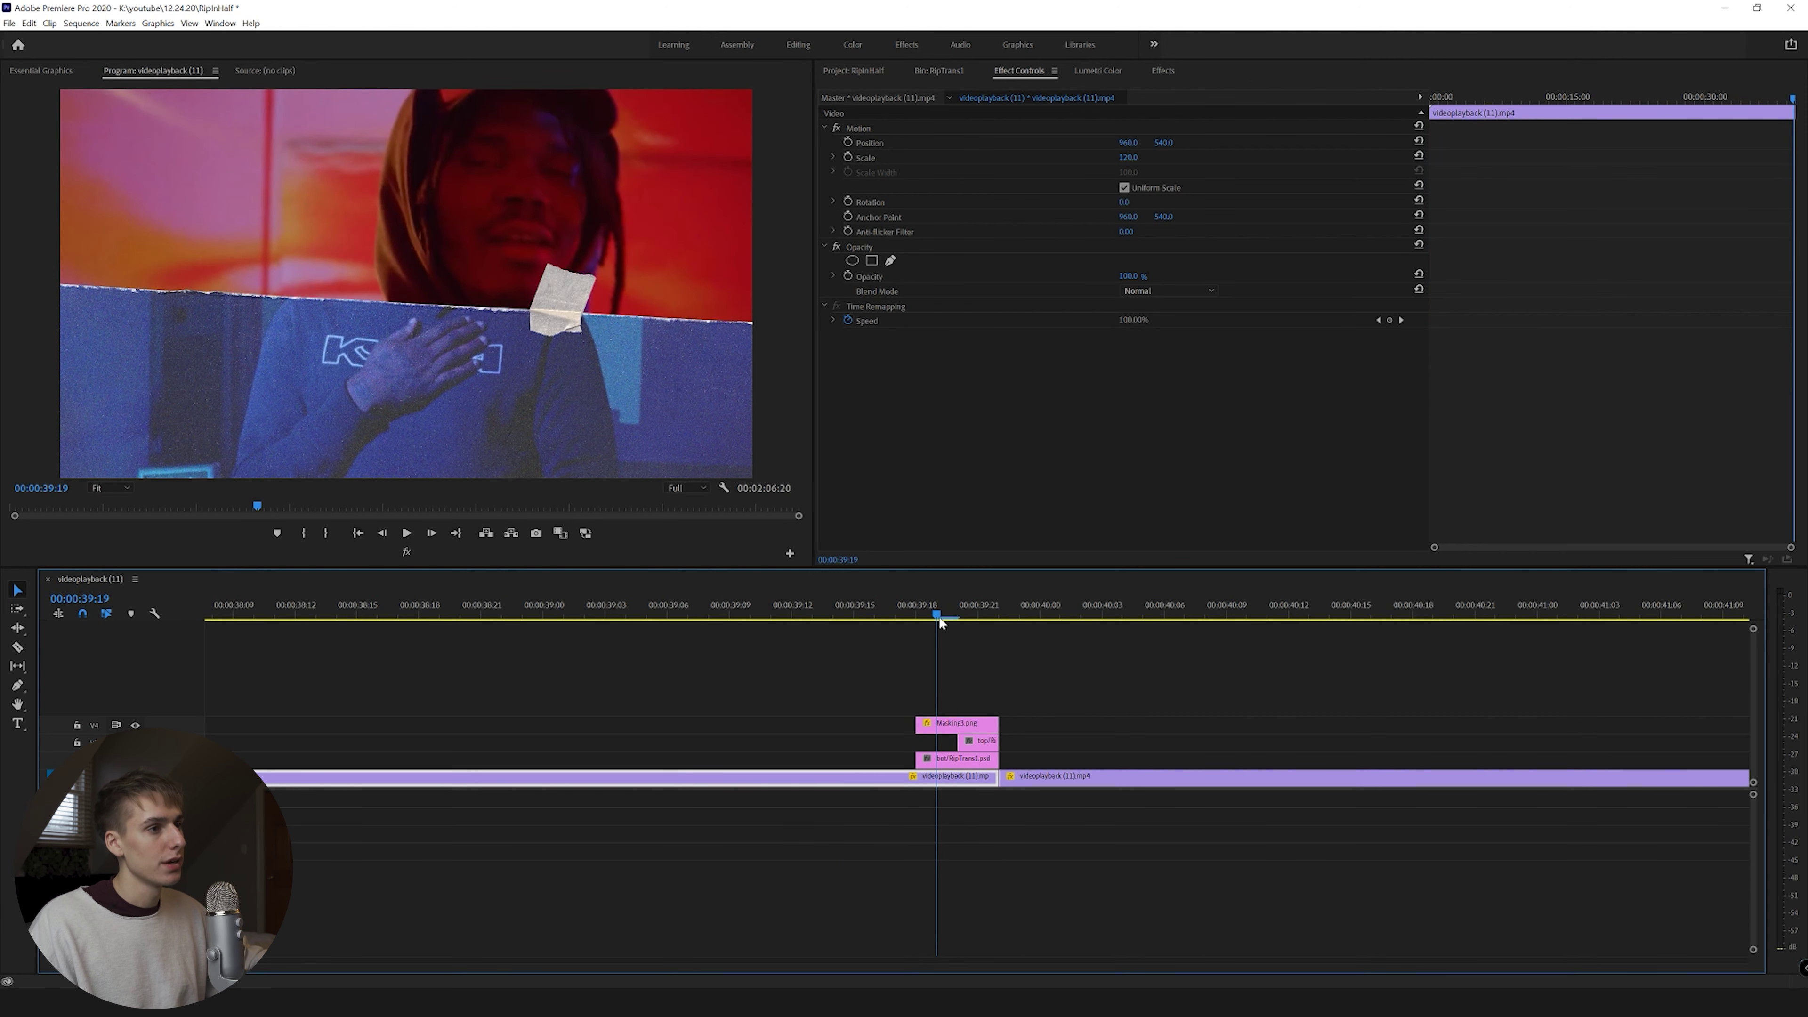
{"action": "left_click", "coordinate": [114, 489]}
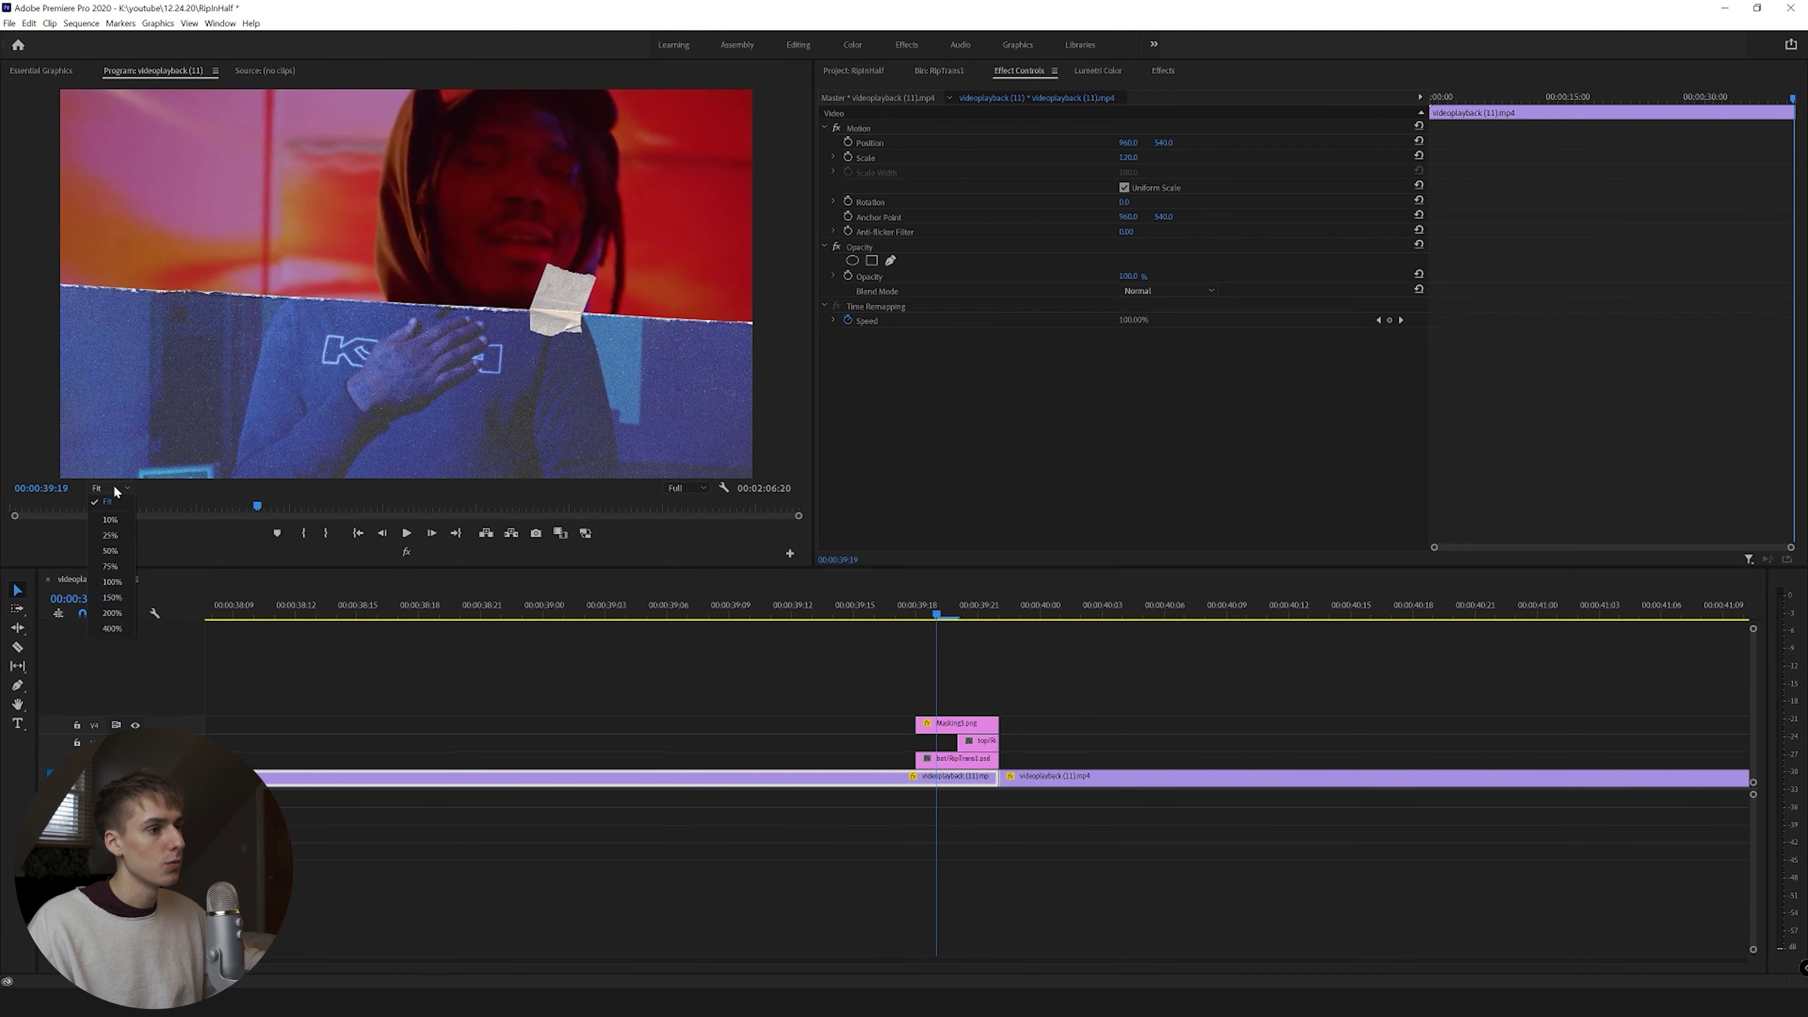
{"action": "left_click", "coordinate": [112, 582]}
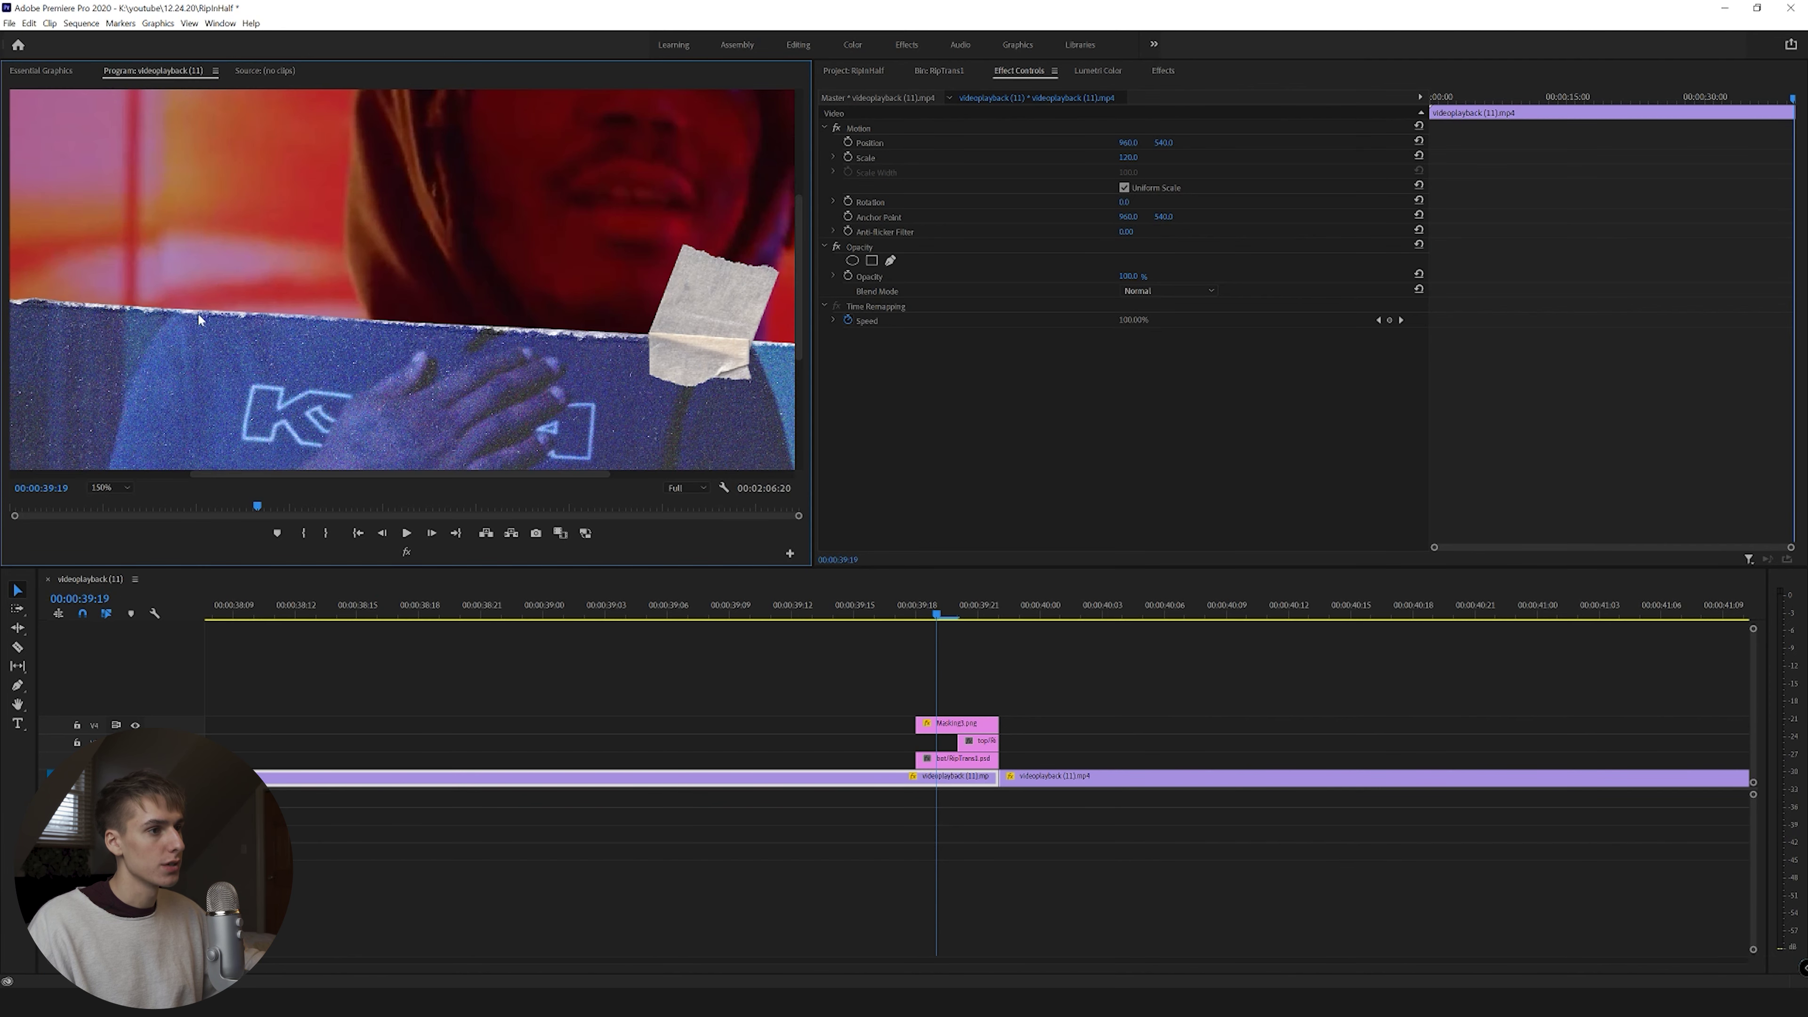
{"action": "left_click", "coordinate": [111, 488]}
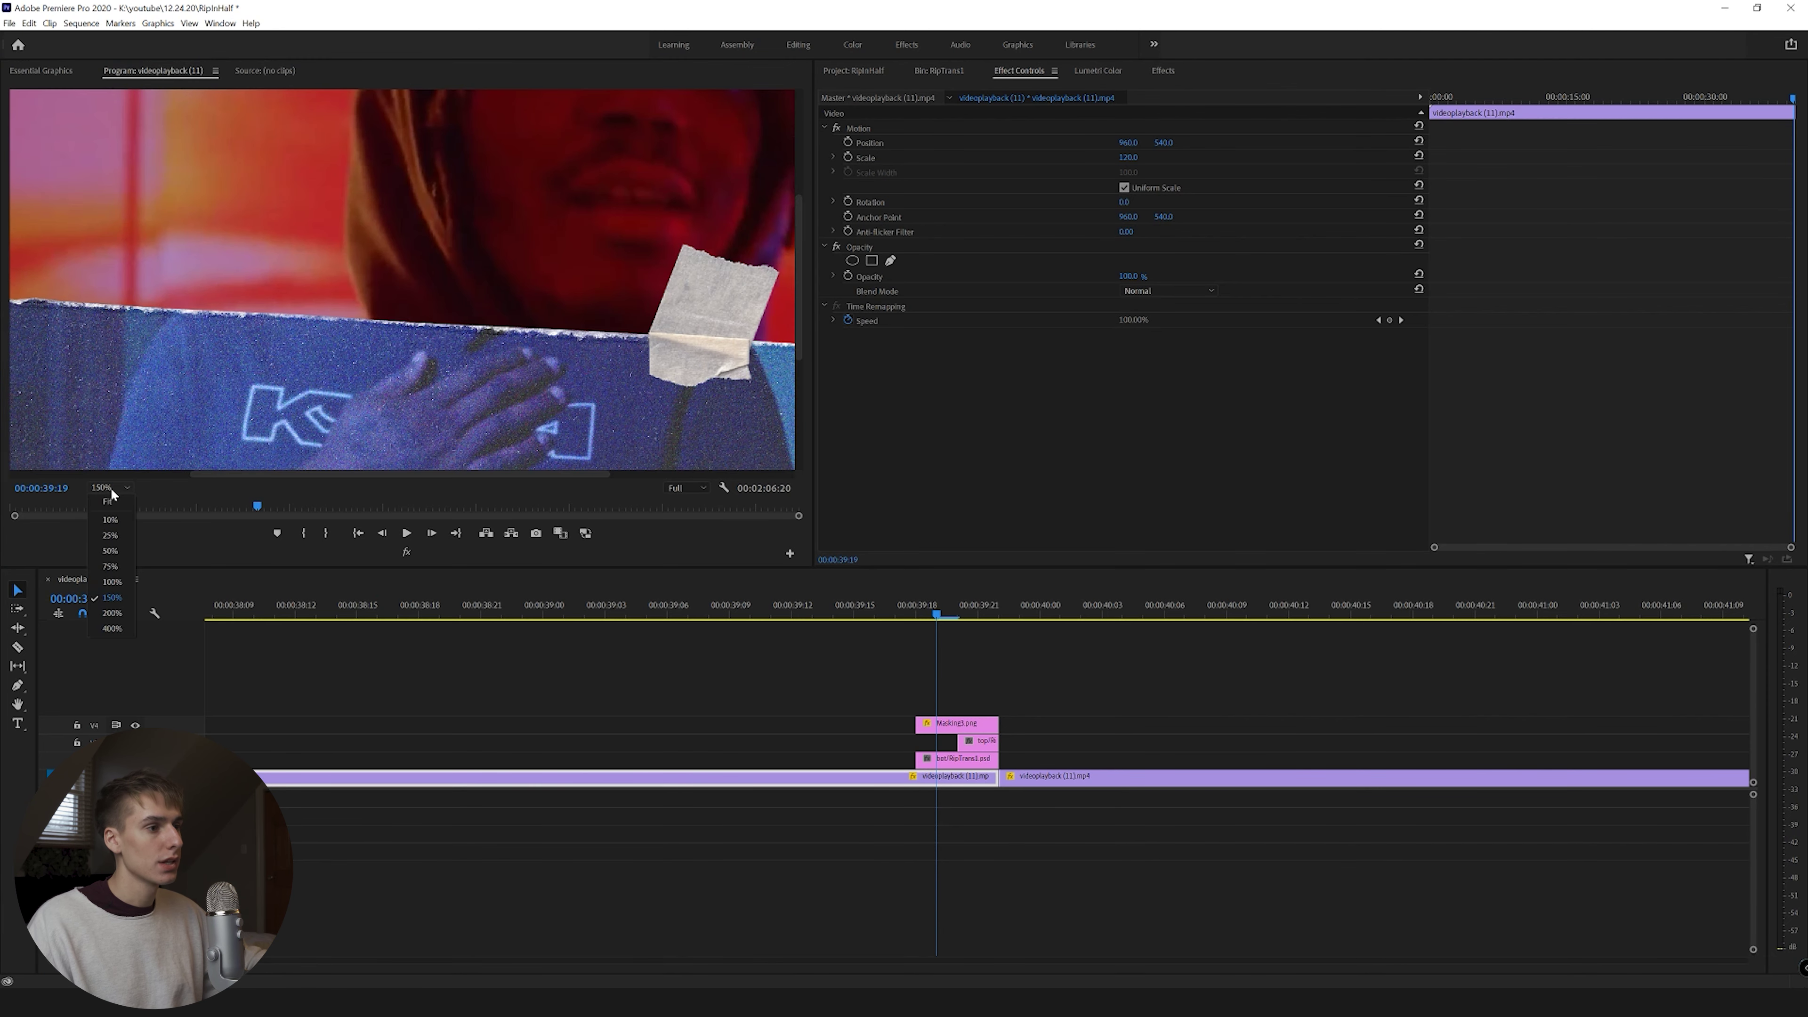
{"action": "left_click", "coordinate": [108, 499]}
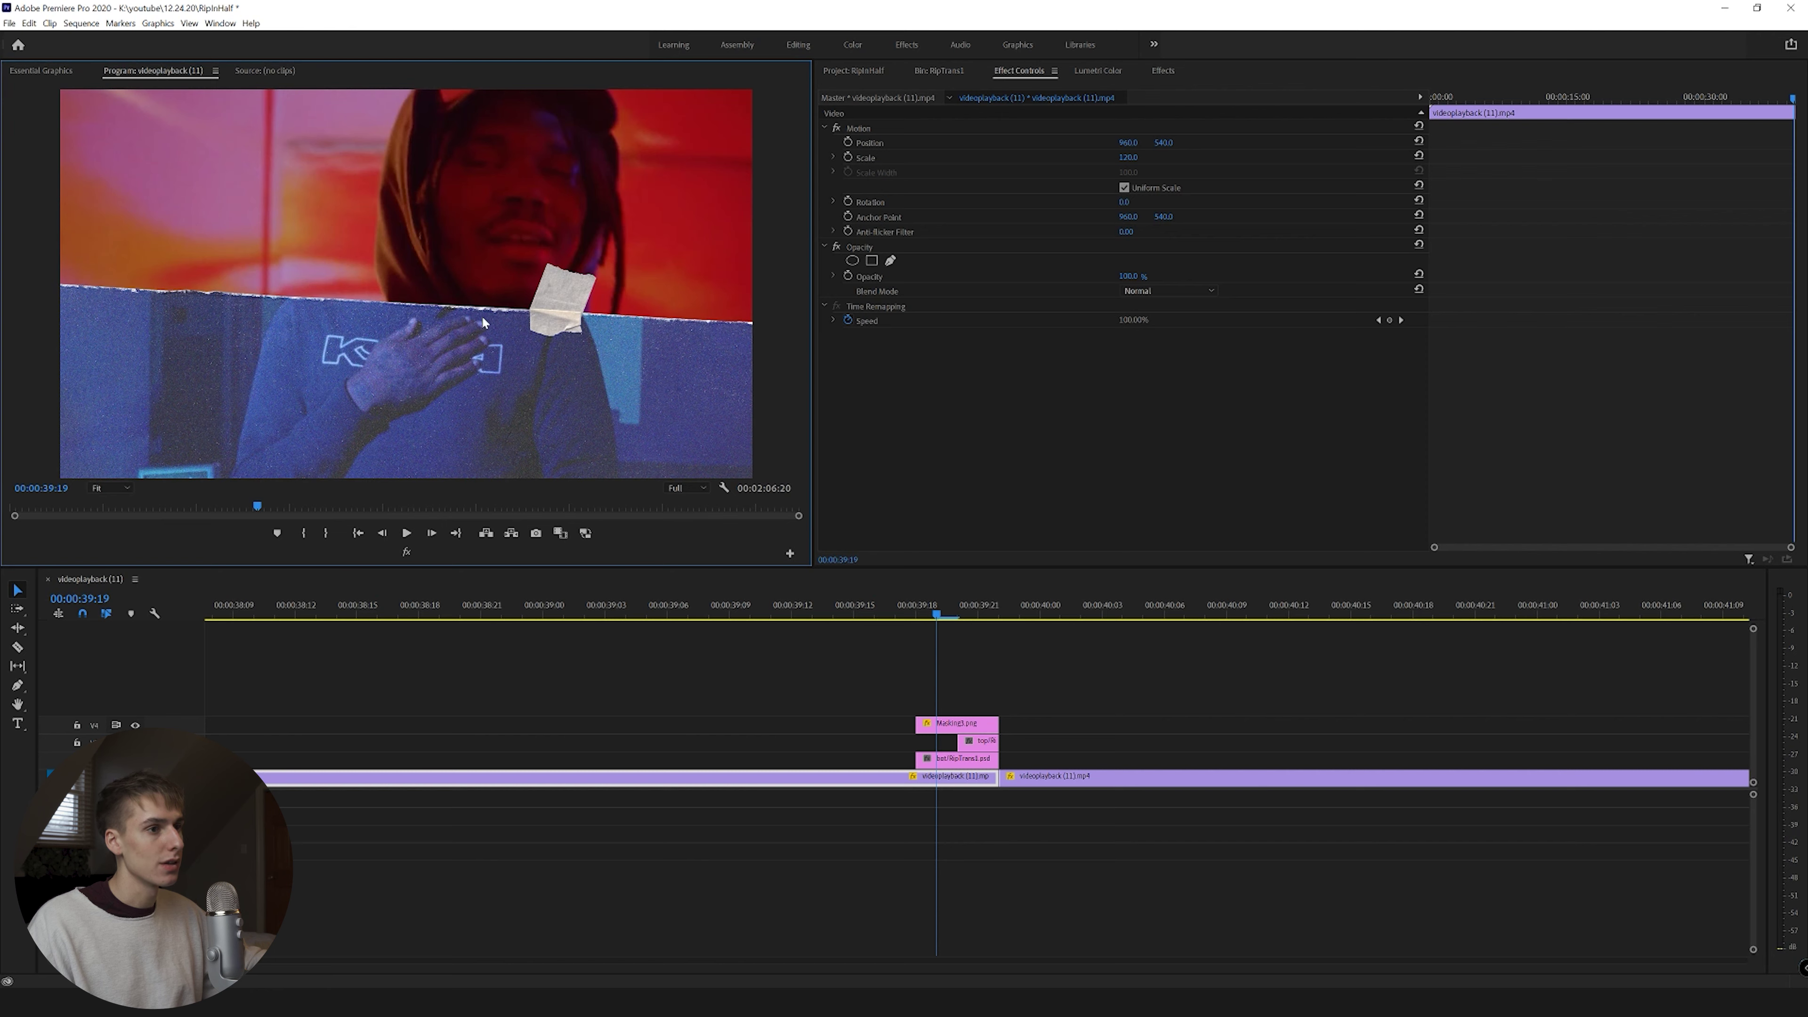
Step: Hide the overlay tracks at 00:00:39:21 to view the underlying video clip
{"action": "mouse_move", "coordinate": [947, 608]}
{"action": "left_mouse_down"}
{"action": "mouse_move", "coordinate": [904, 614]}
{"action": "mouse_move", "coordinate": [1008, 616]}
{"action": "mouse_move", "coordinate": [858, 612]}
{"action": "mouse_move", "coordinate": [1116, 606]}
{"action": "mouse_move", "coordinate": [928, 625]}
{"action": "mouse_move", "coordinate": [976, 603]}
{"action": "mouse_move", "coordinate": [916, 609]}
{"action": "mouse_move", "coordinate": [972, 626]}
{"action": "left_mouse_up"}
{"action": "left_click", "coordinate": [135, 725]}
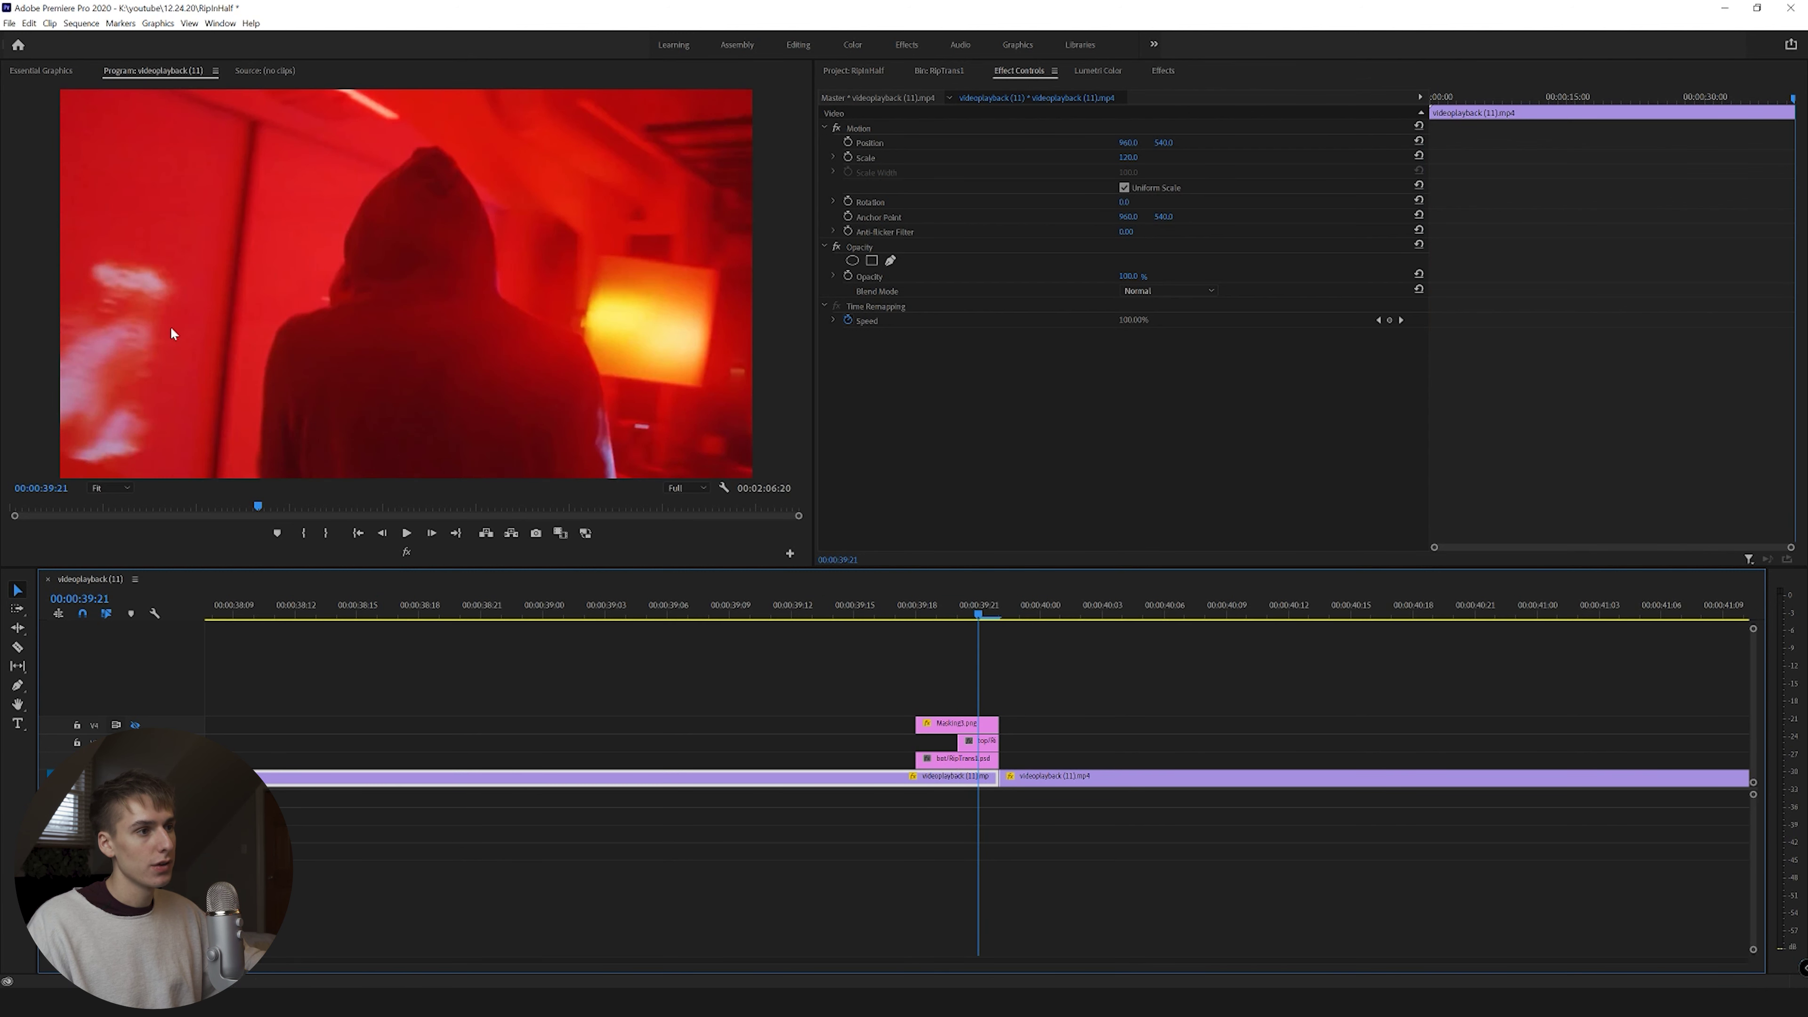